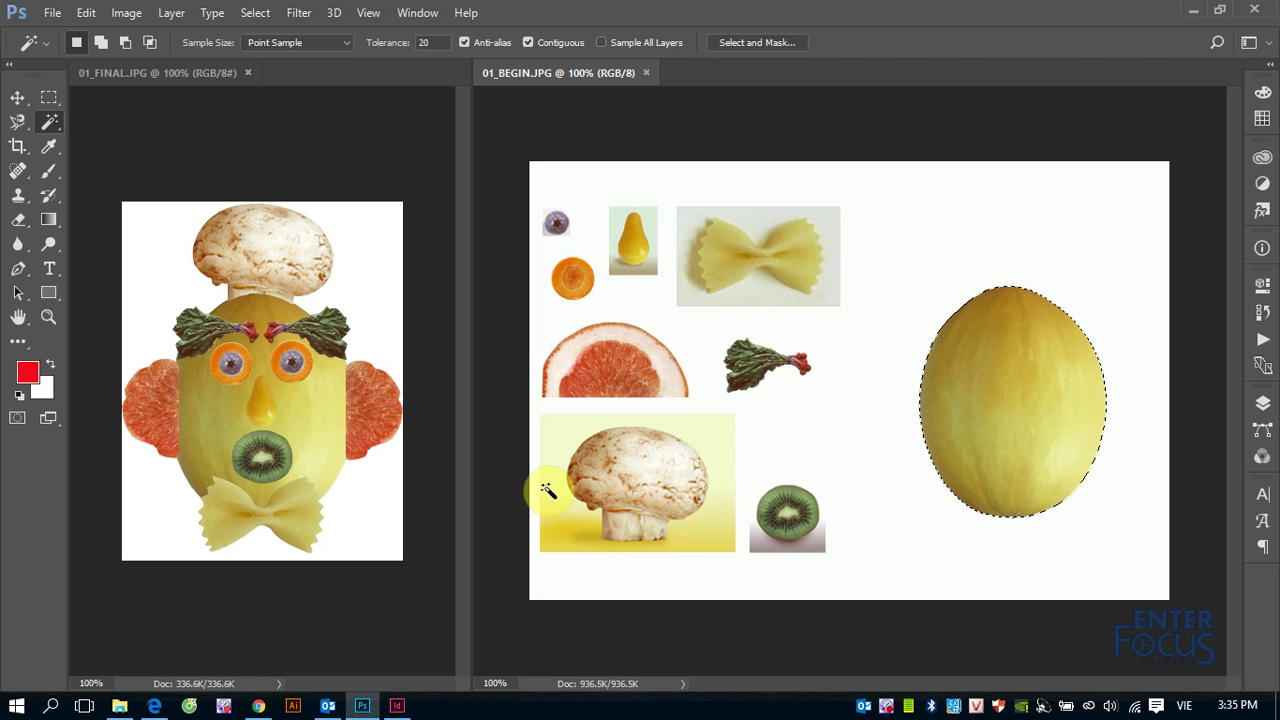
Deselect the melon in 01_BEGIN.JPG with Ctrl+D.
{"action": "key", "text": "ctrl+d"}
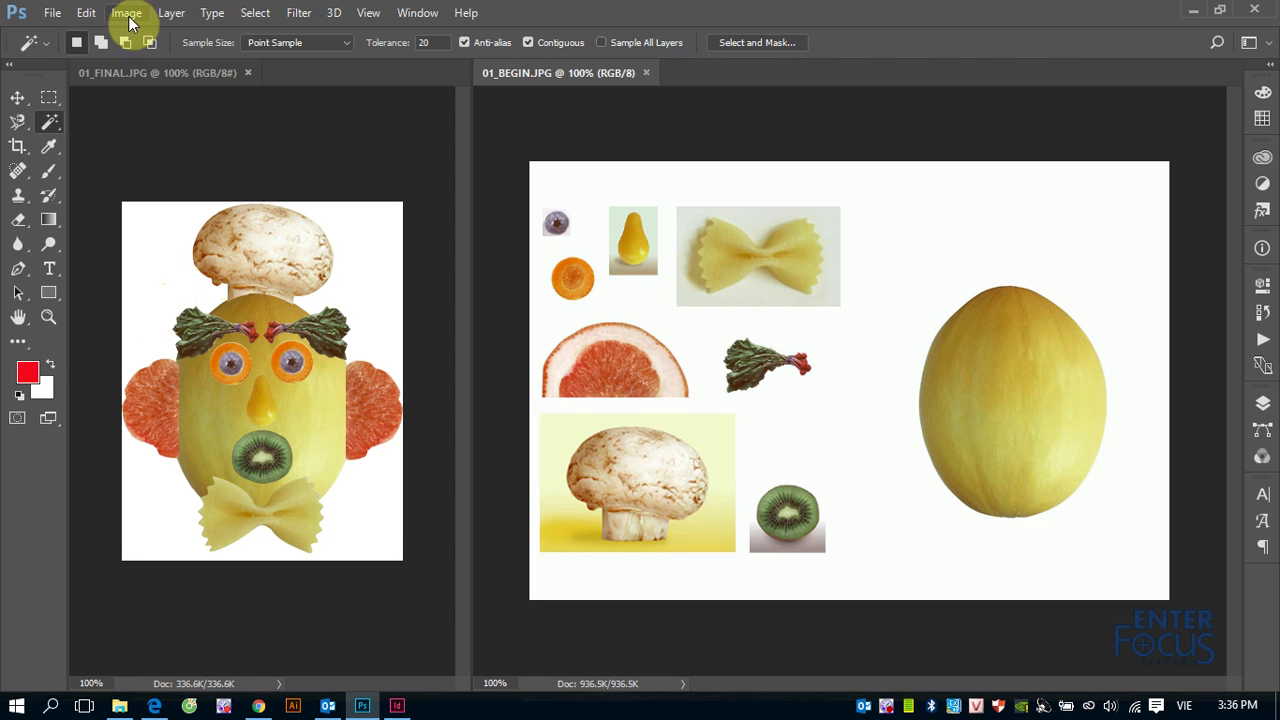
Duplicate 01_FINAL.JPG as '01_FINAL copy' and make the copy the active document.
{"action": "left_click", "coordinate": [131, 71]}
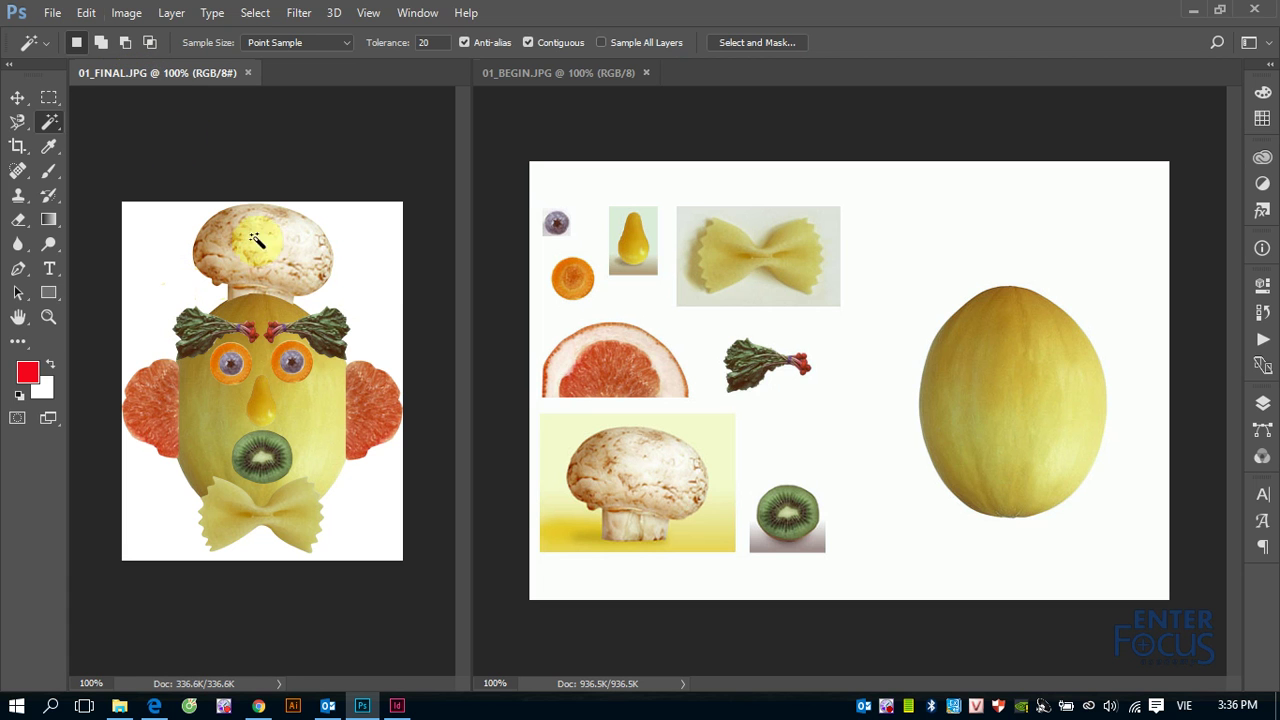
{"action": "left_click", "coordinate": [127, 14]}
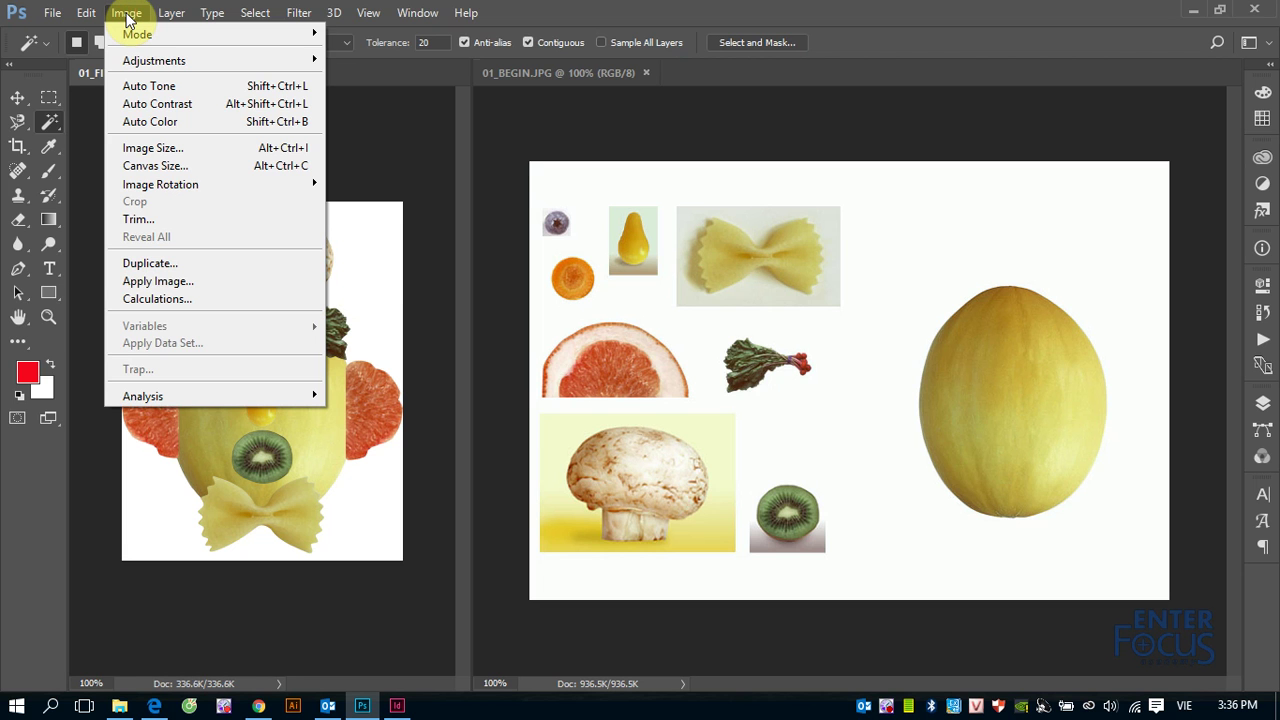
{"action": "left_click", "coordinate": [149, 264]}
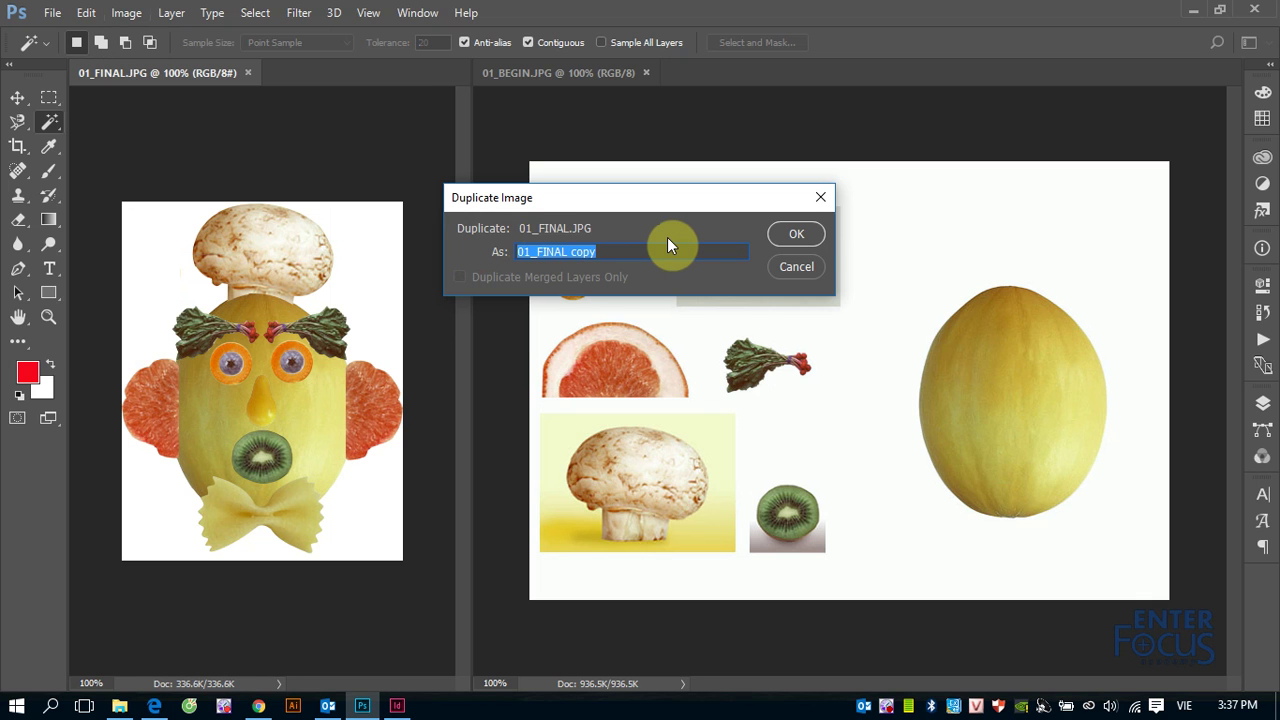
{"action": "left_click", "coordinate": [814, 232]}
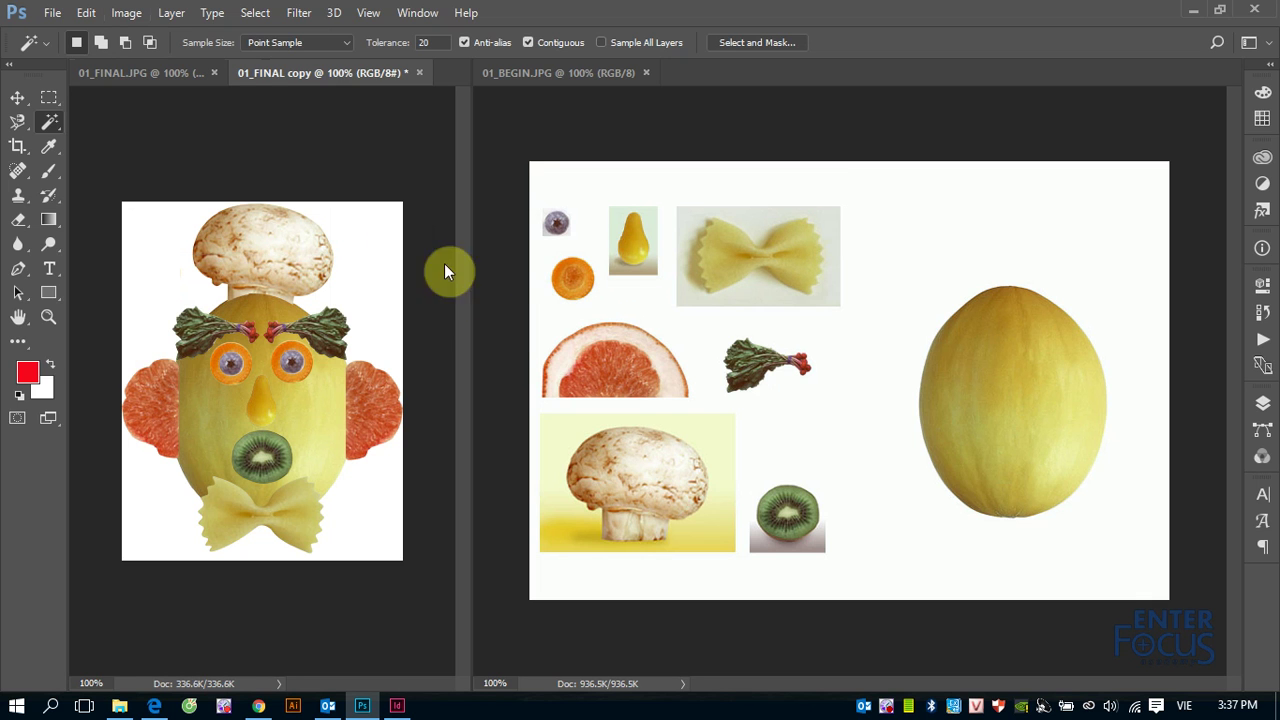
{"action": "left_click", "coordinate": [149, 74]}
{"action": "left_click", "coordinate": [293, 73]}
Fill the 01_FINAL copy canvas with White, then undo the fill.
{"action": "left_click", "coordinate": [88, 17]}
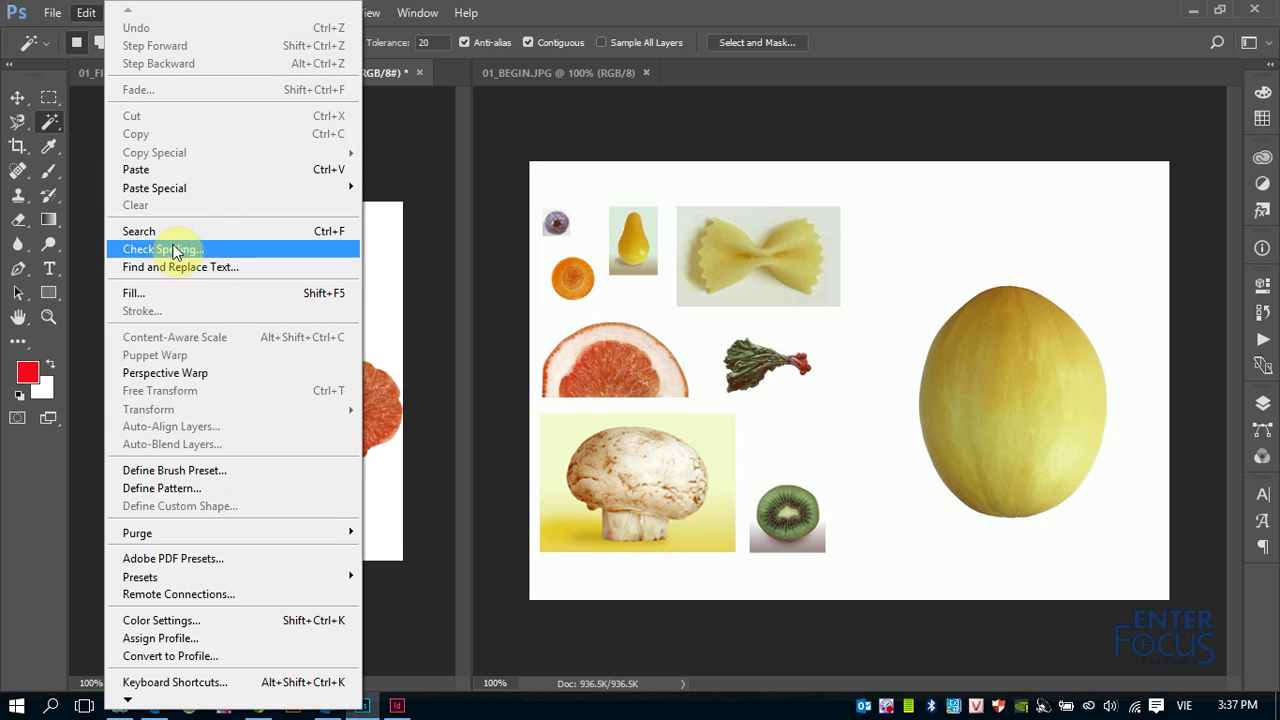
{"action": "left_click", "coordinate": [227, 294]}
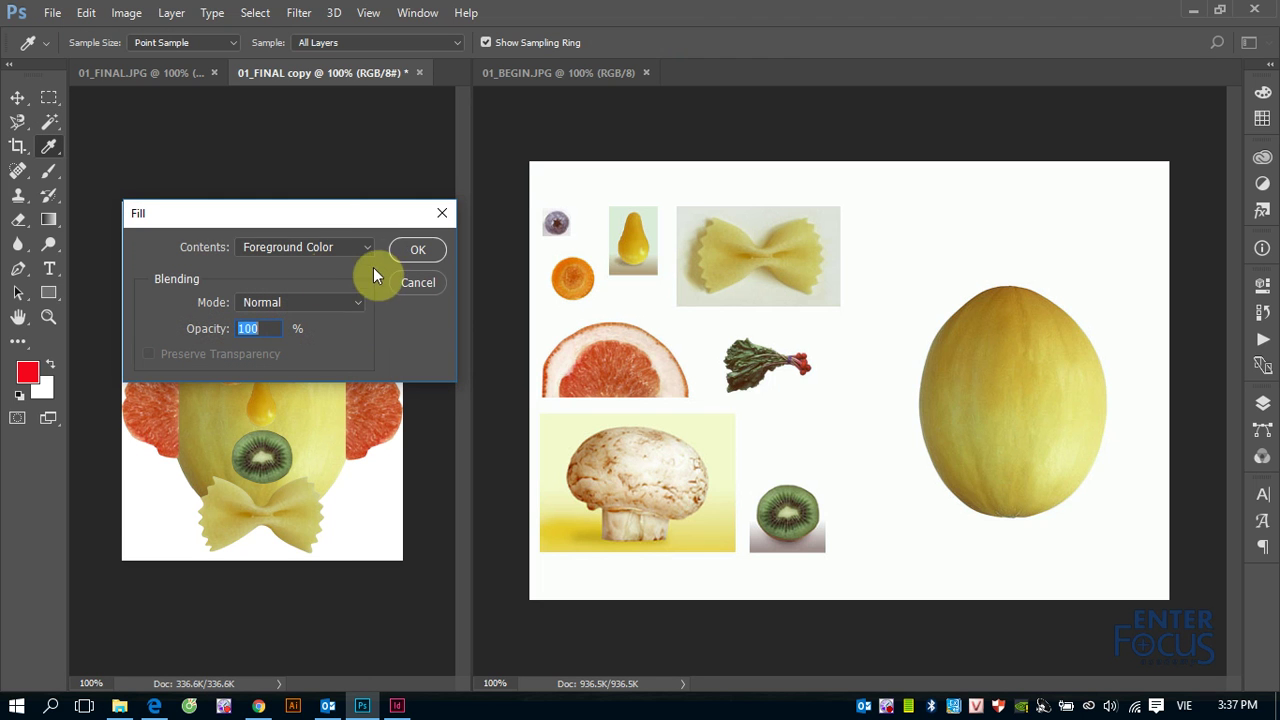
{"action": "left_click", "coordinate": [368, 247]}
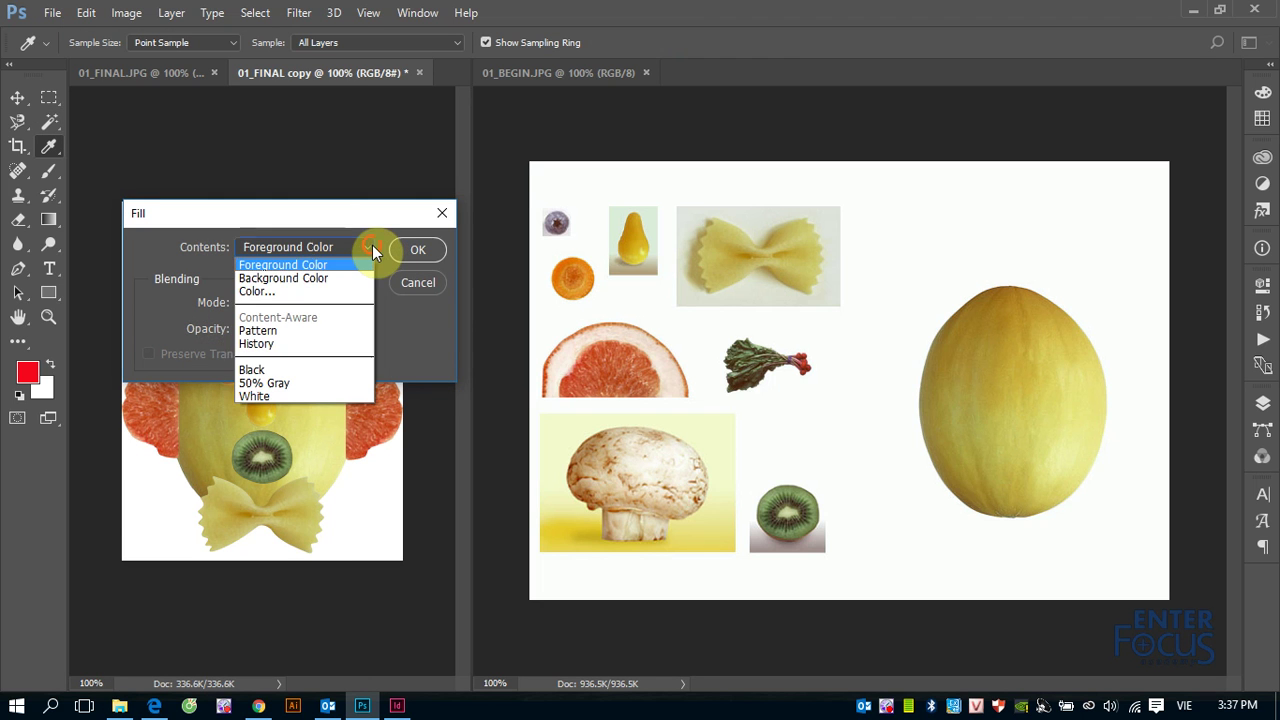
{"action": "left_click", "coordinate": [309, 397]}
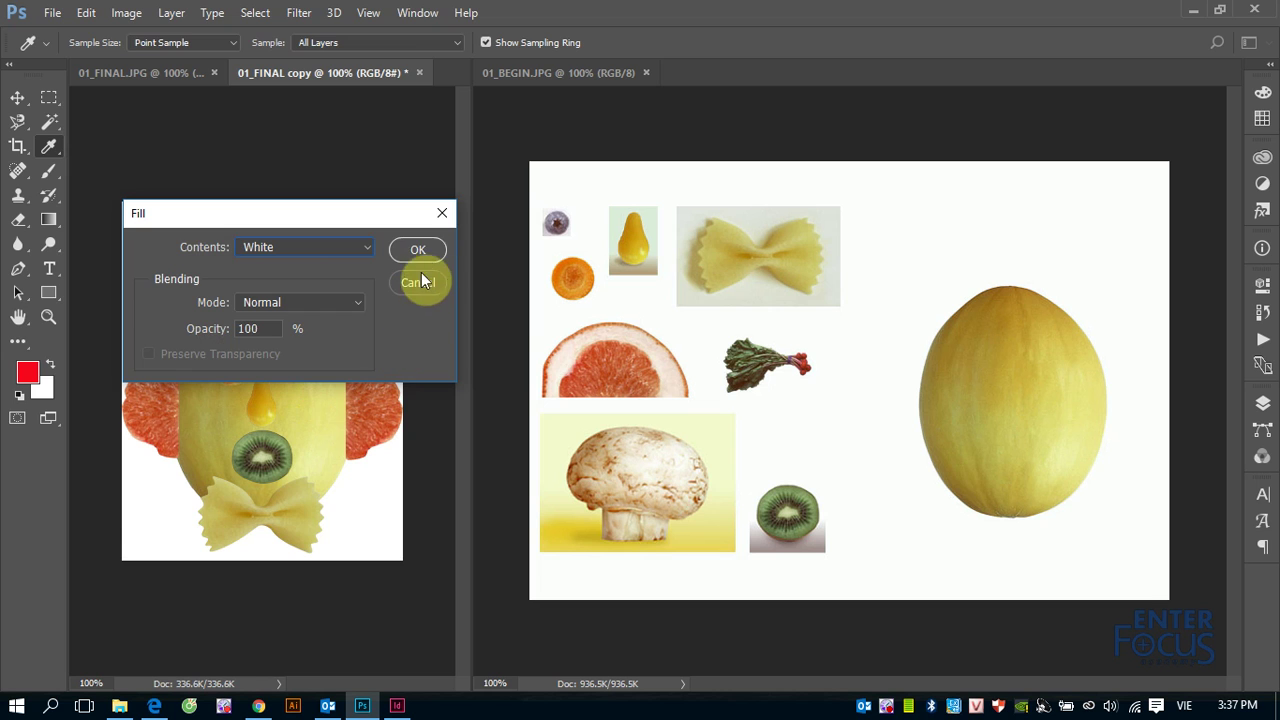
{"action": "left_click", "coordinate": [424, 252]}
{"action": "key", "text": "w"}
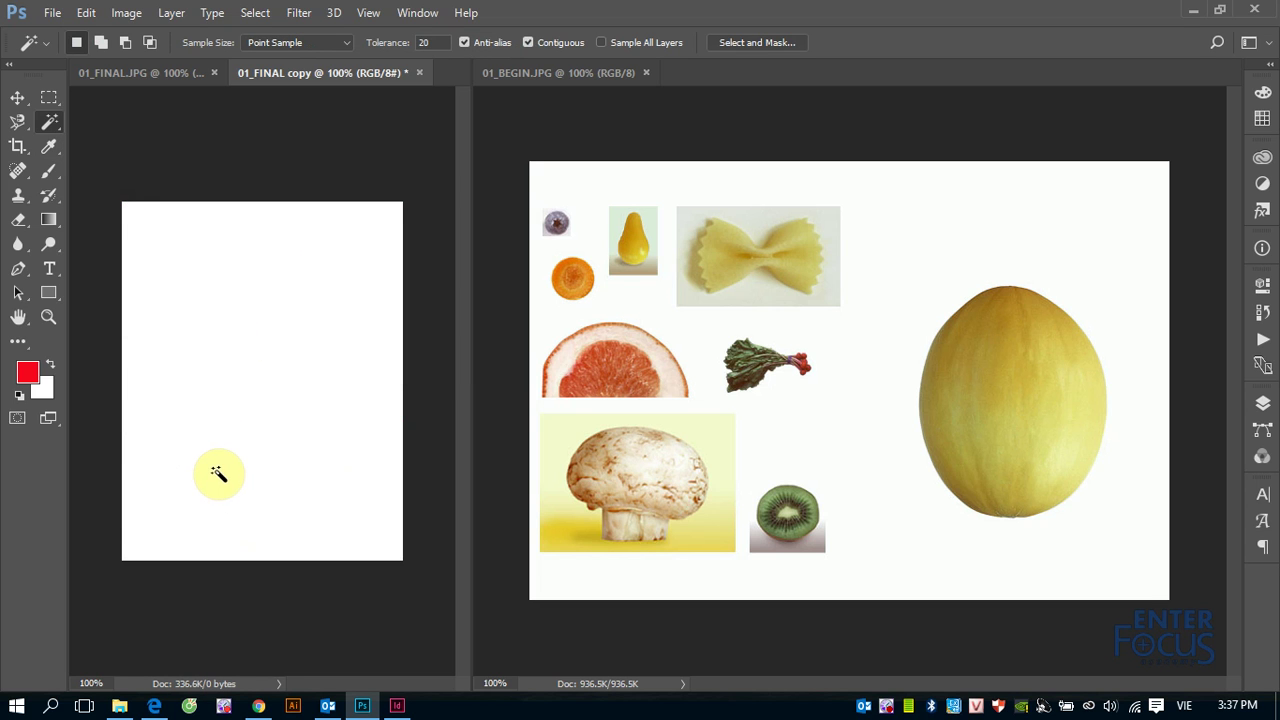
{"action": "key", "text": "ctrl+z"}
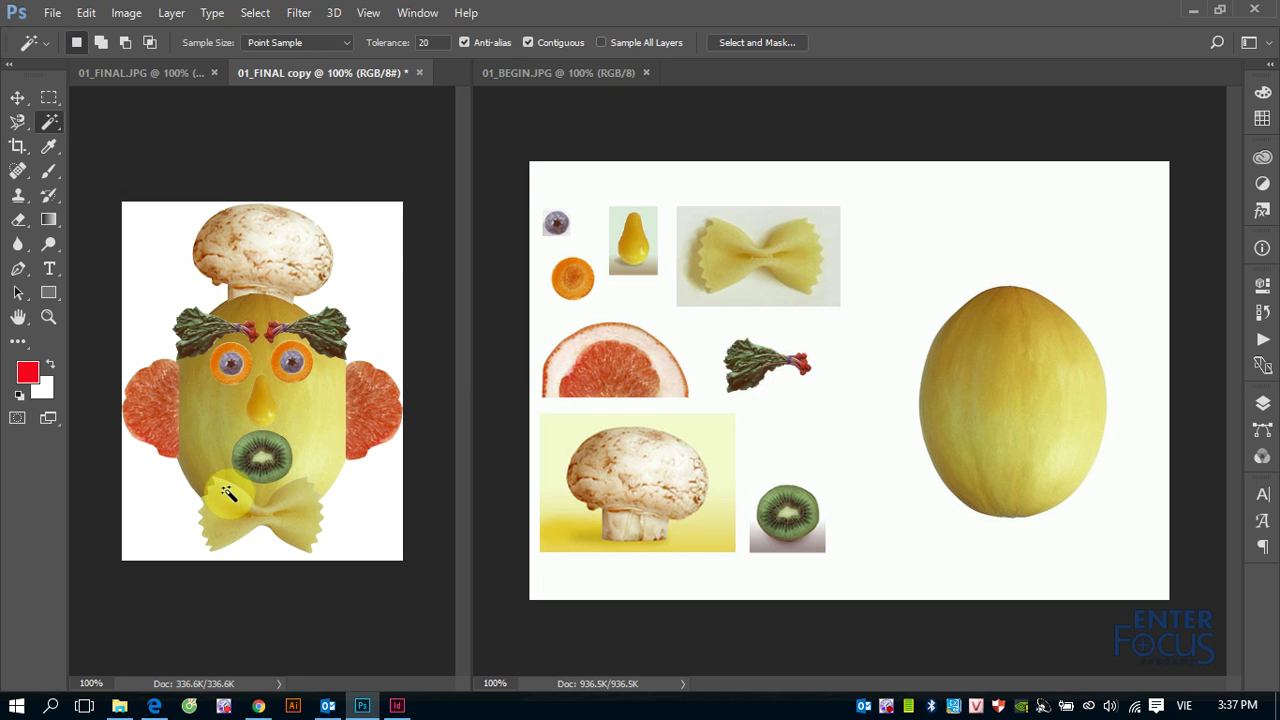
Select the whole canvas, cancel a second Fill, and close the copy without saving.
{"action": "key", "text": "ctrl+a"}
{"action": "key", "text": "shift+F5"}
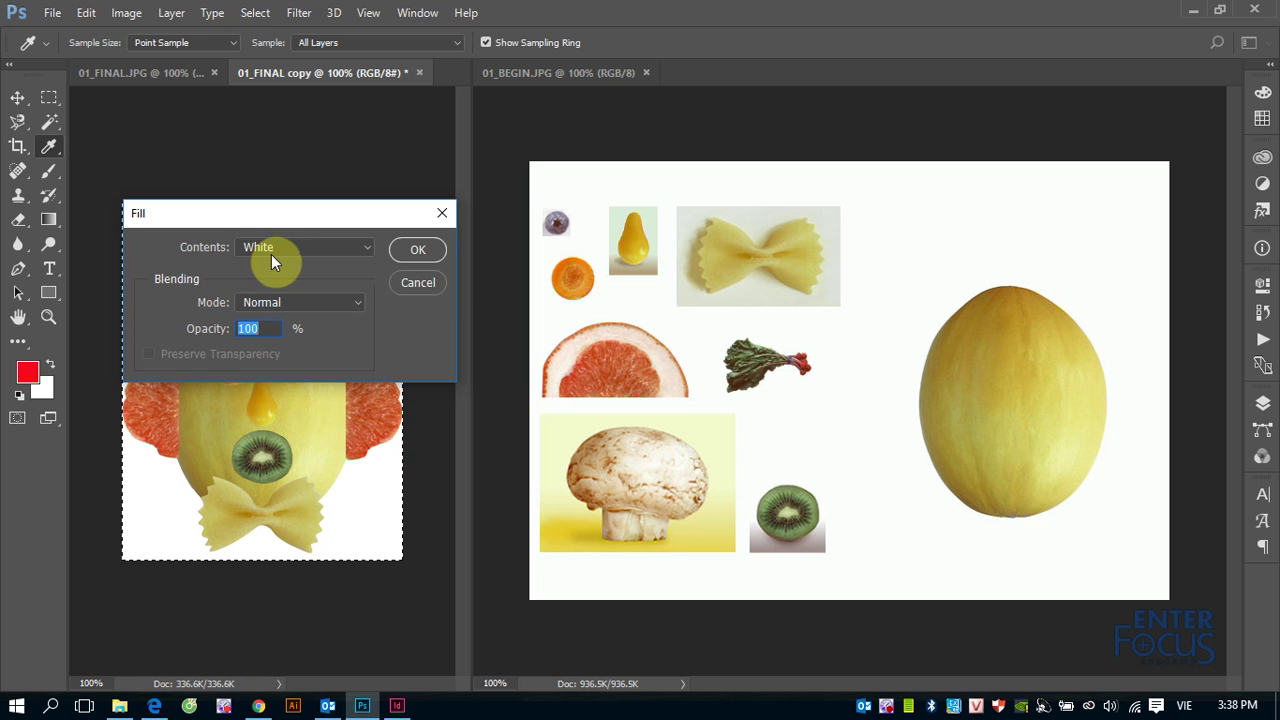
{"action": "left_click", "coordinate": [432, 288]}
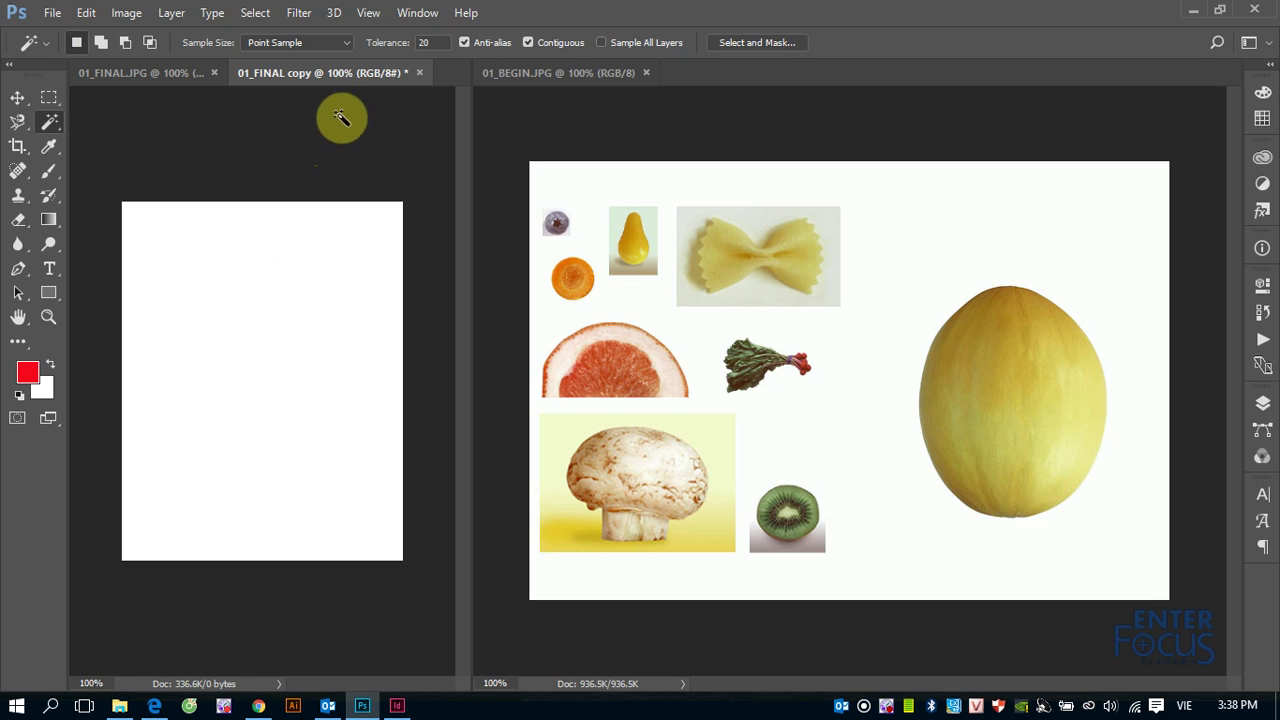
{"action": "left_click", "coordinate": [420, 73]}
{"action": "left_click", "coordinate": [655, 281]}
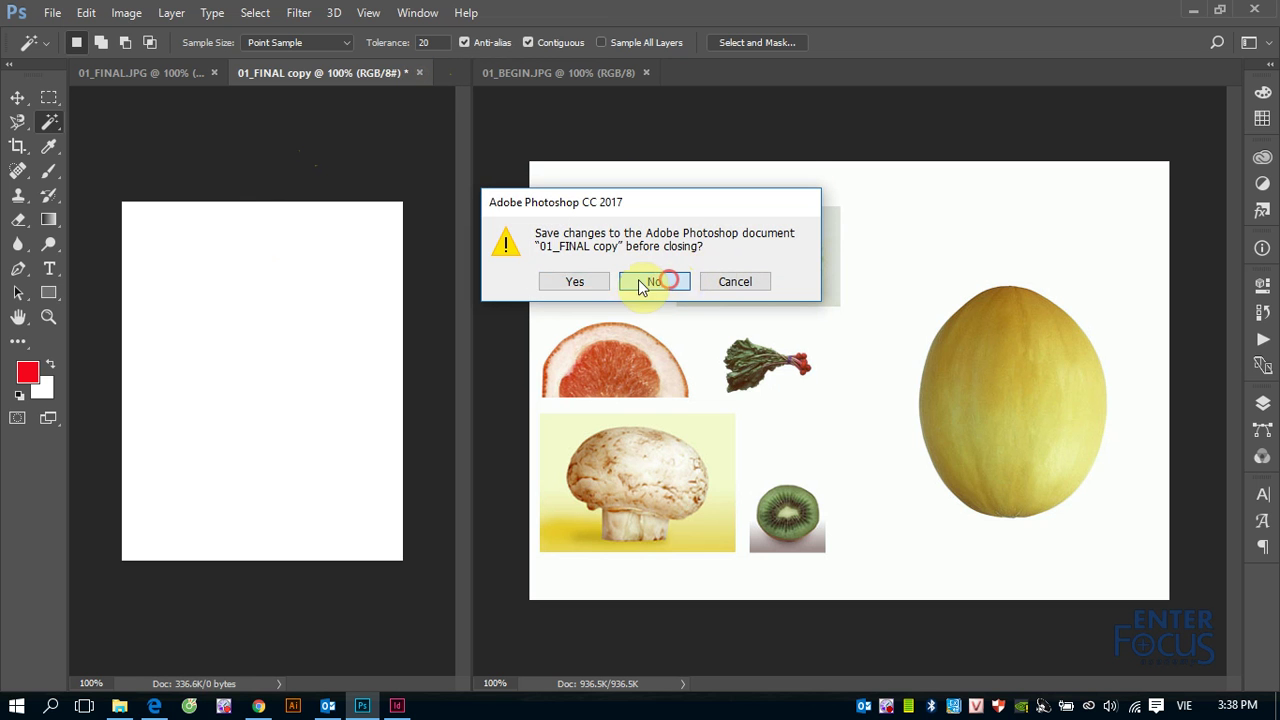
With the Move tool active, select the entire 01_FINAL canvas and show its 4.167 × 5.319 size in Info.
{"action": "left_click", "coordinate": [17, 97]}
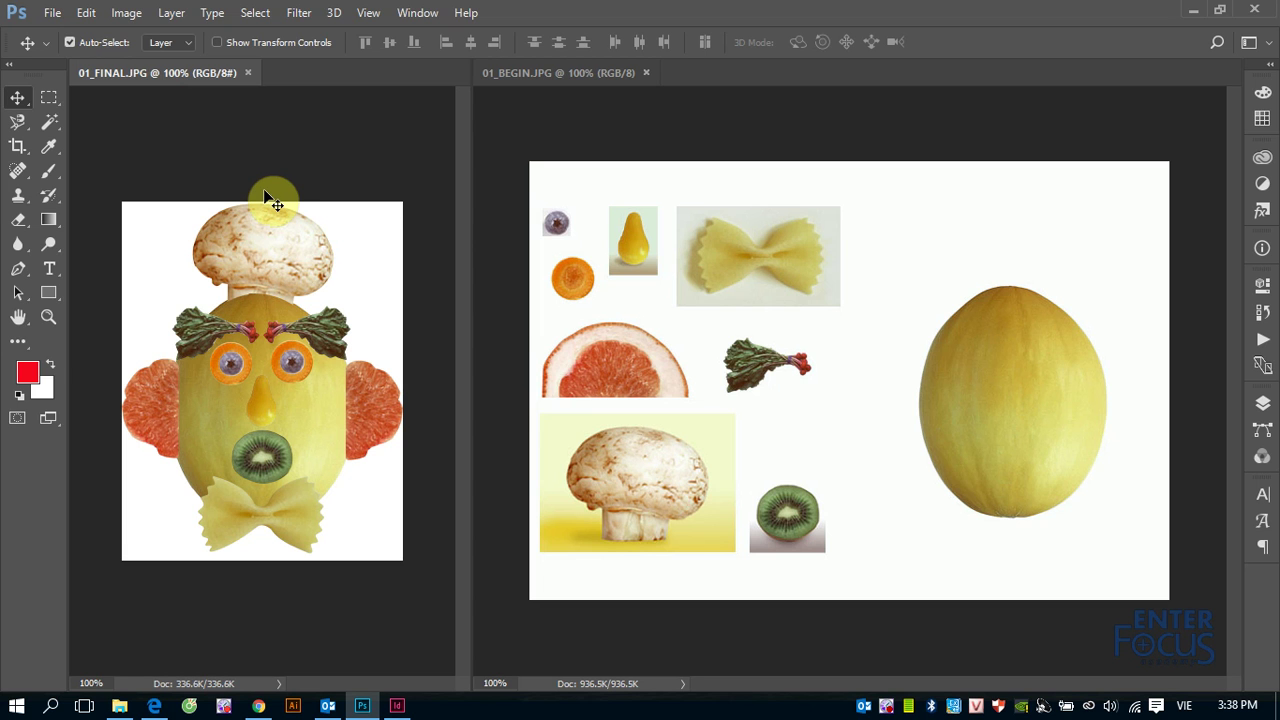
{"action": "key", "text": "ctrl+a"}
{"action": "key", "text": "F8"}
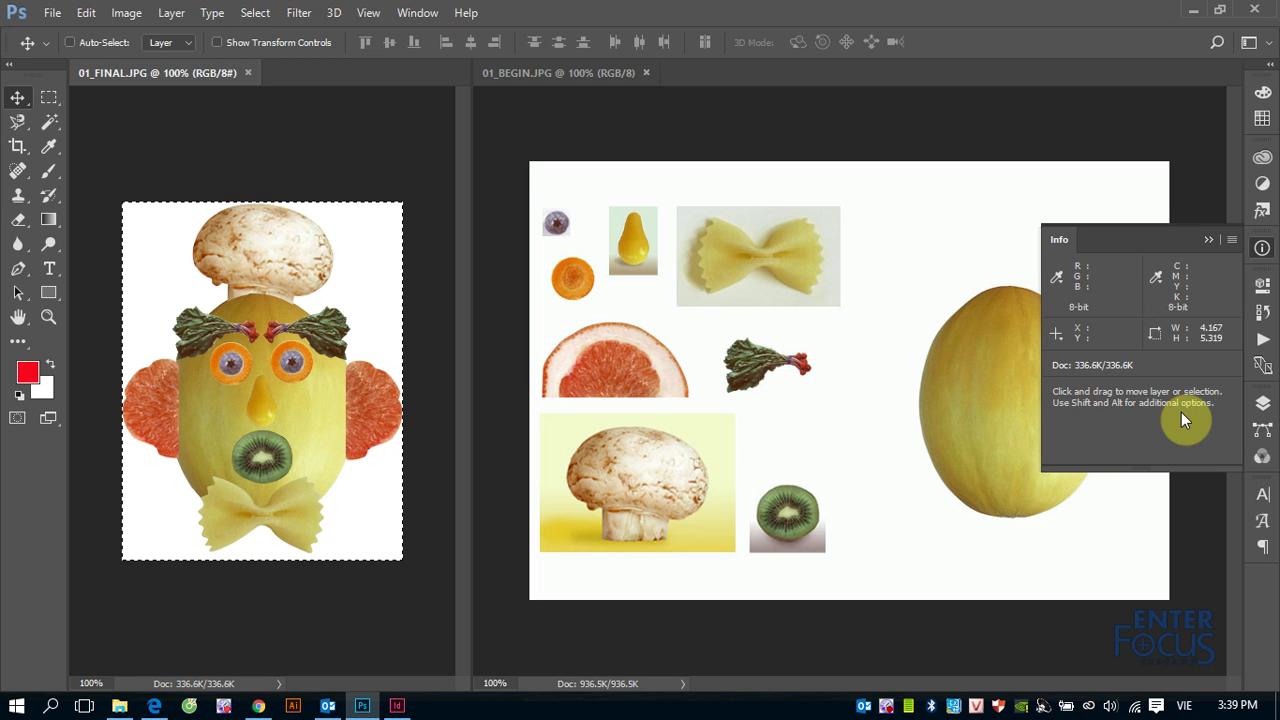
{"action": "key", "text": "ctrl"}
{"action": "key", "text": "i"}
{"action": "key", "text": "ctrl+k"}
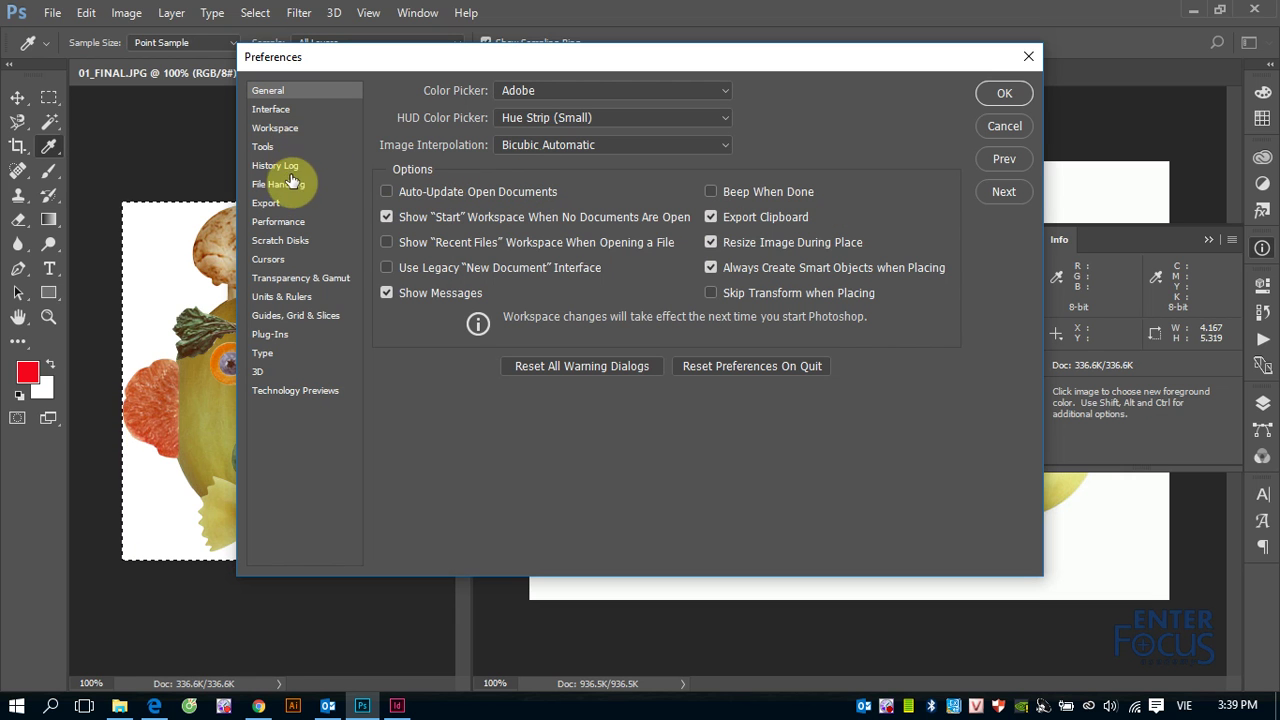
Set the Units & Rulers ruler units to Pixels, making the canvas read 300 × 383.
{"action": "left_click", "coordinate": [277, 298]}
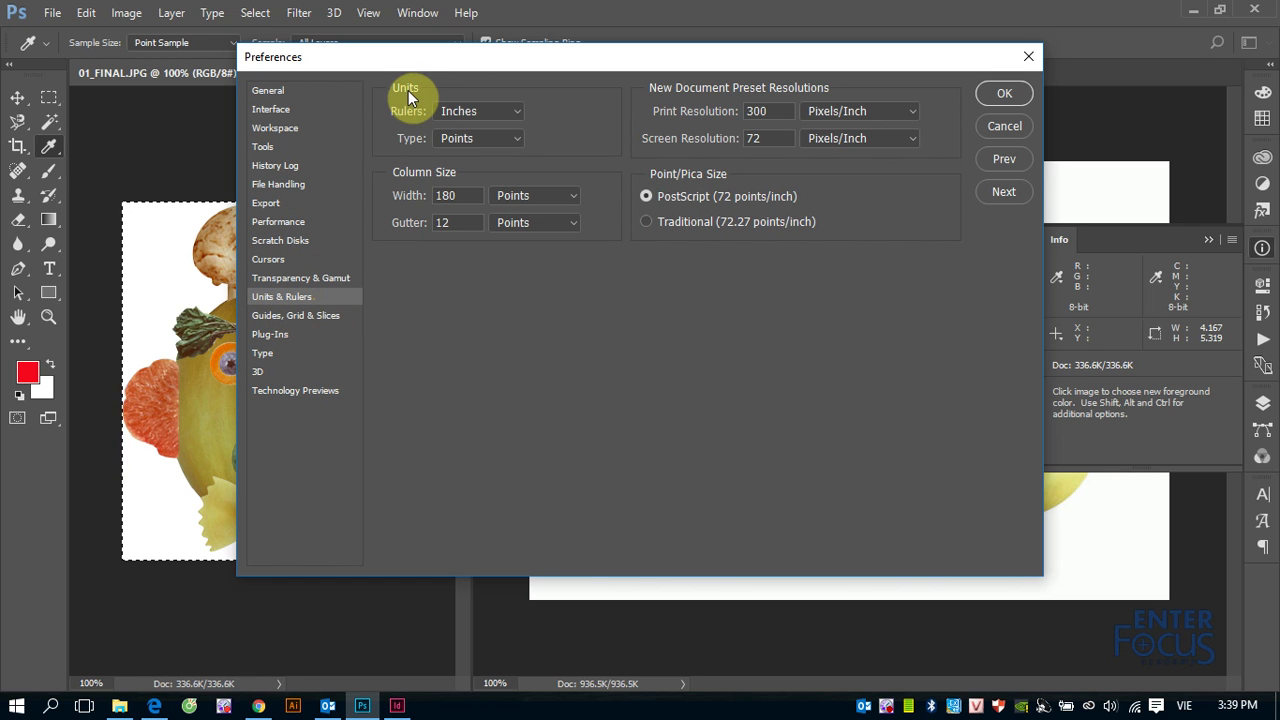
{"action": "left_click", "coordinate": [514, 111]}
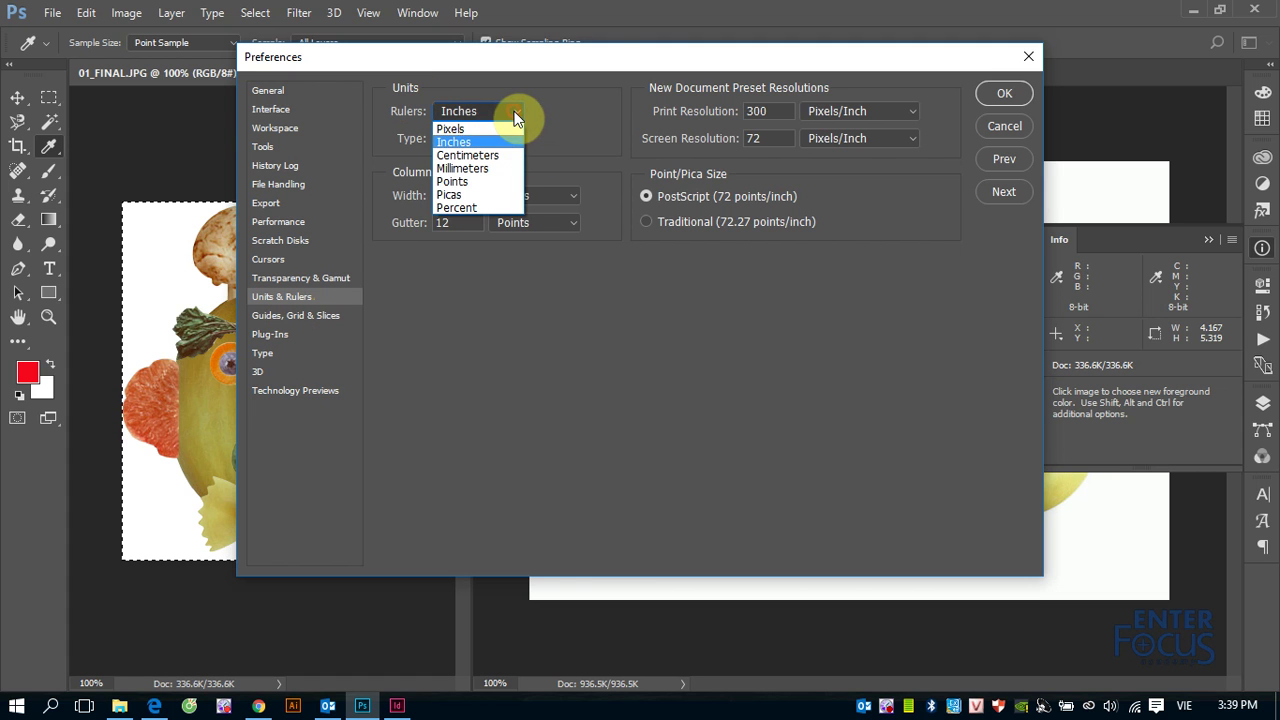
{"action": "left_click", "coordinate": [483, 130]}
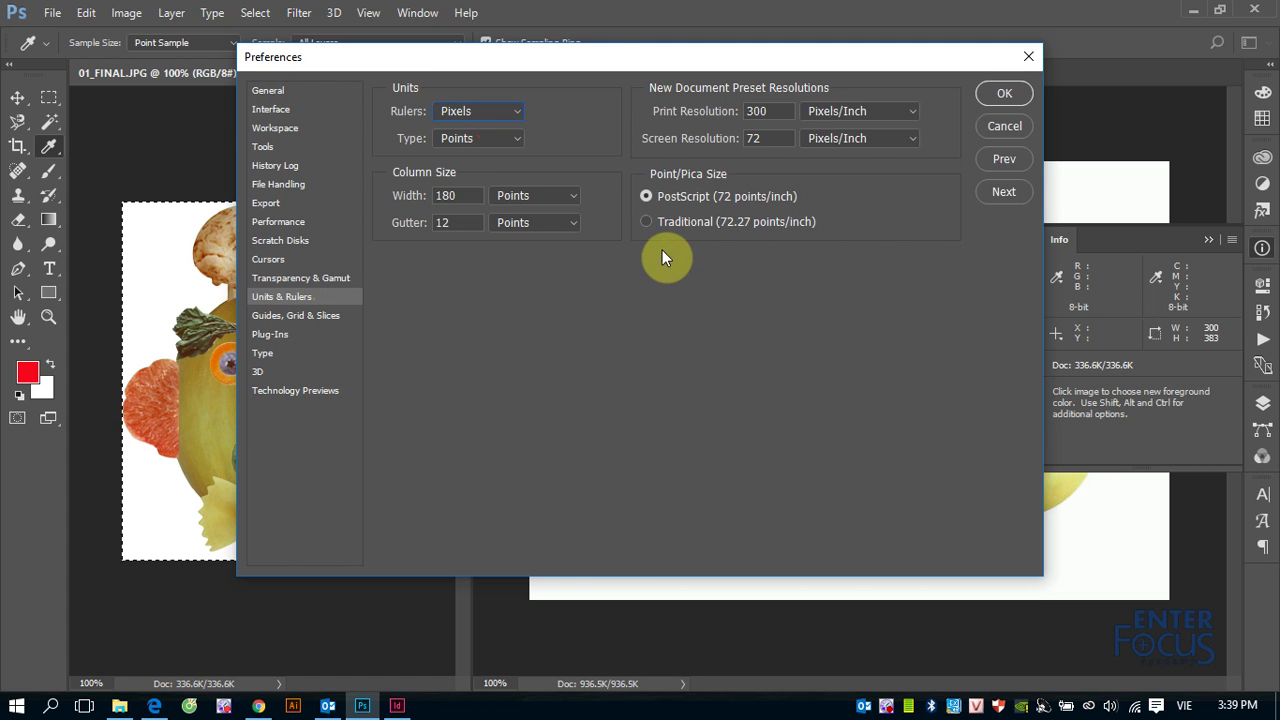
{"action": "left_click", "coordinate": [1000, 94]}
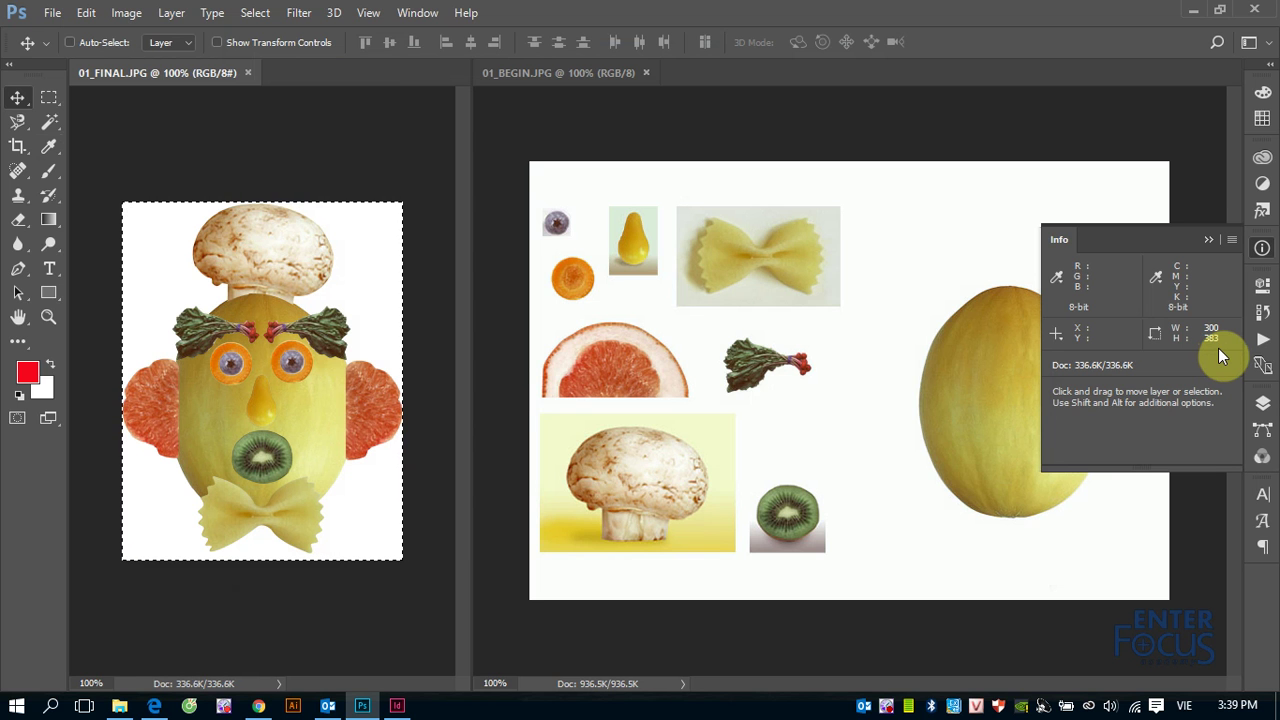
Create a new 300 × 383 pixel document, Untitled-1, with a white artboard.
{"action": "left_click", "coordinate": [54, 14]}
{"action": "left_click", "coordinate": [262, 124]}
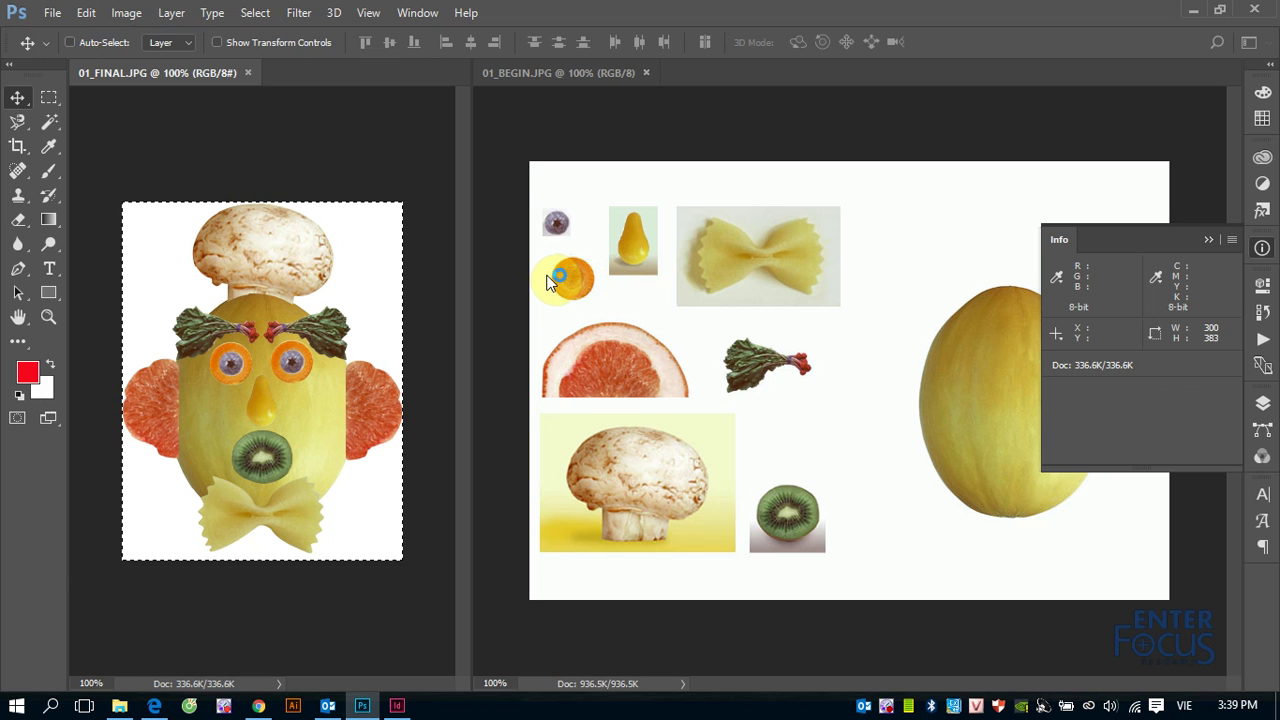
{"action": "key", "text": "ctrl+n"}
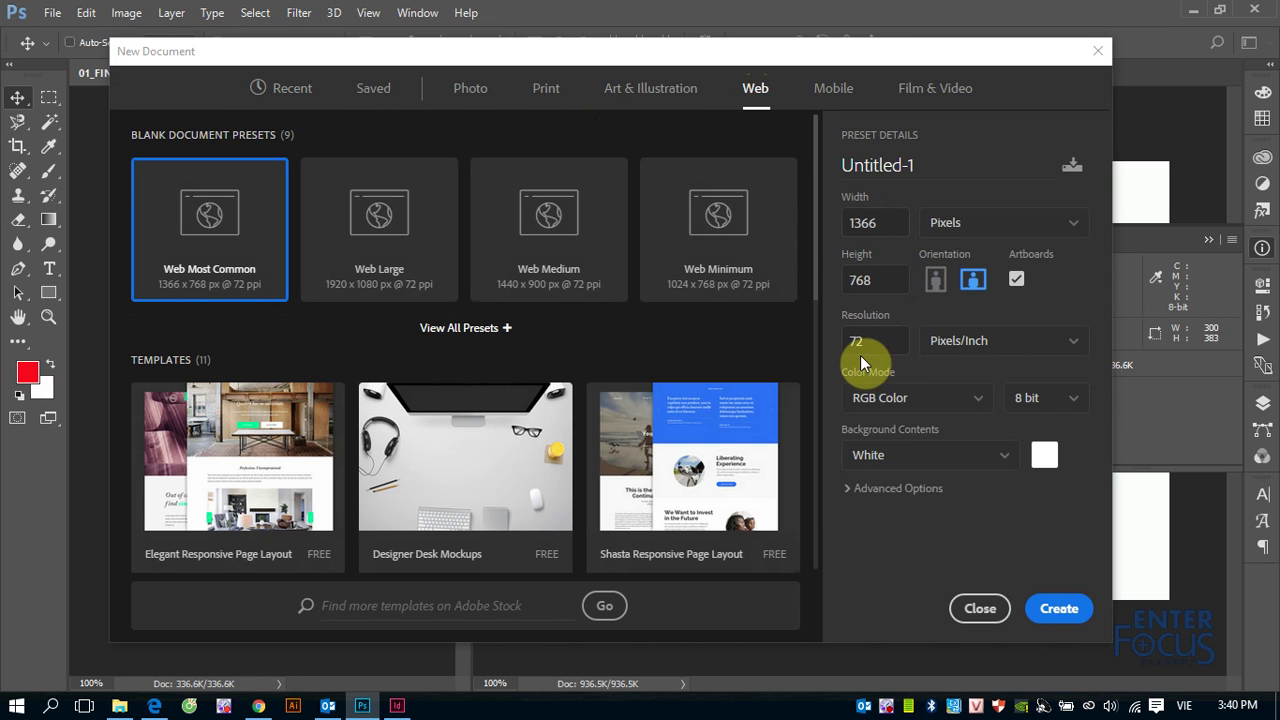
{"action": "double_click", "coordinate": [888, 226]}
{"action": "type", "text": "300"}
{"action": "double_click", "coordinate": [888, 280]}
{"action": "type", "text": "38"}
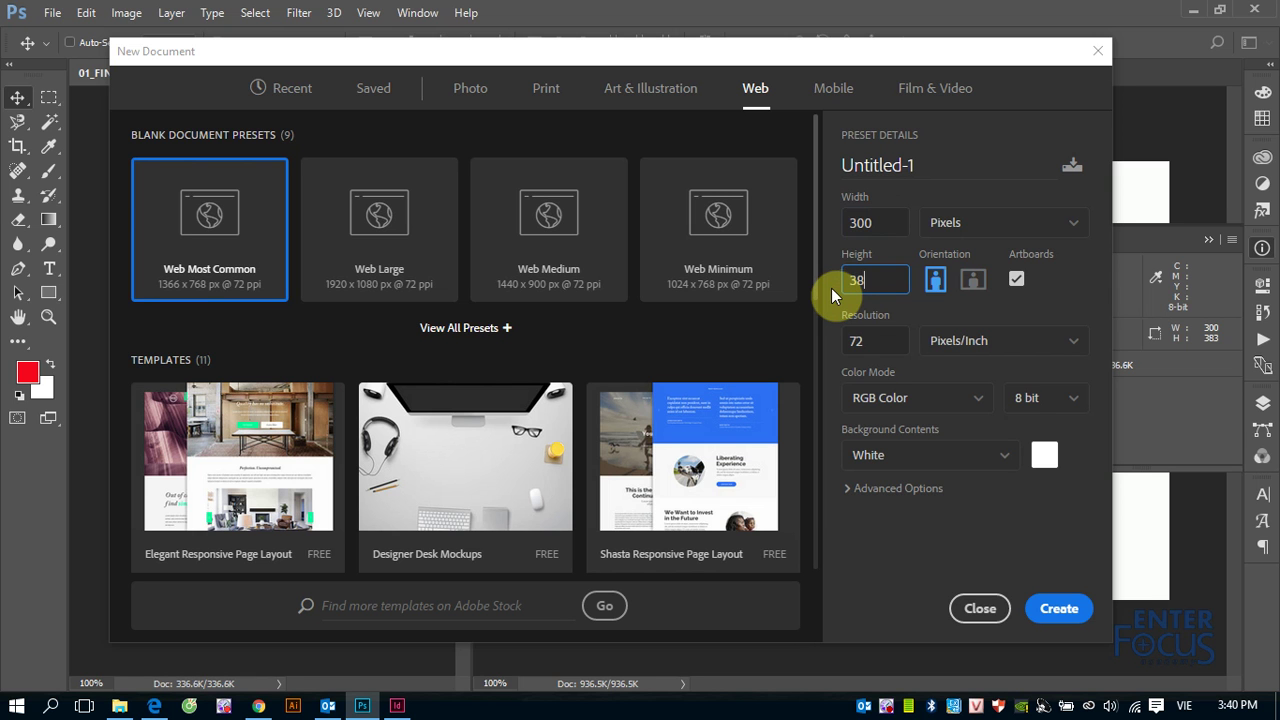
{"action": "type", "text": "3"}
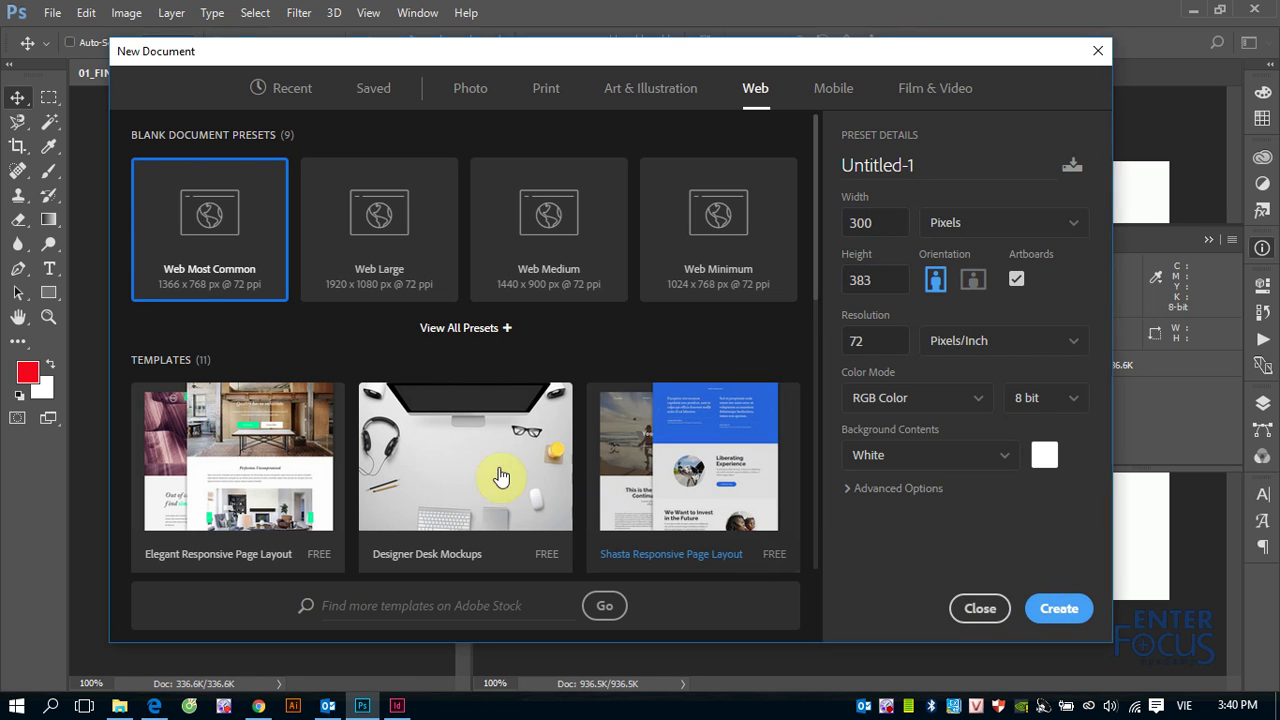
{"action": "key", "text": "Return"}
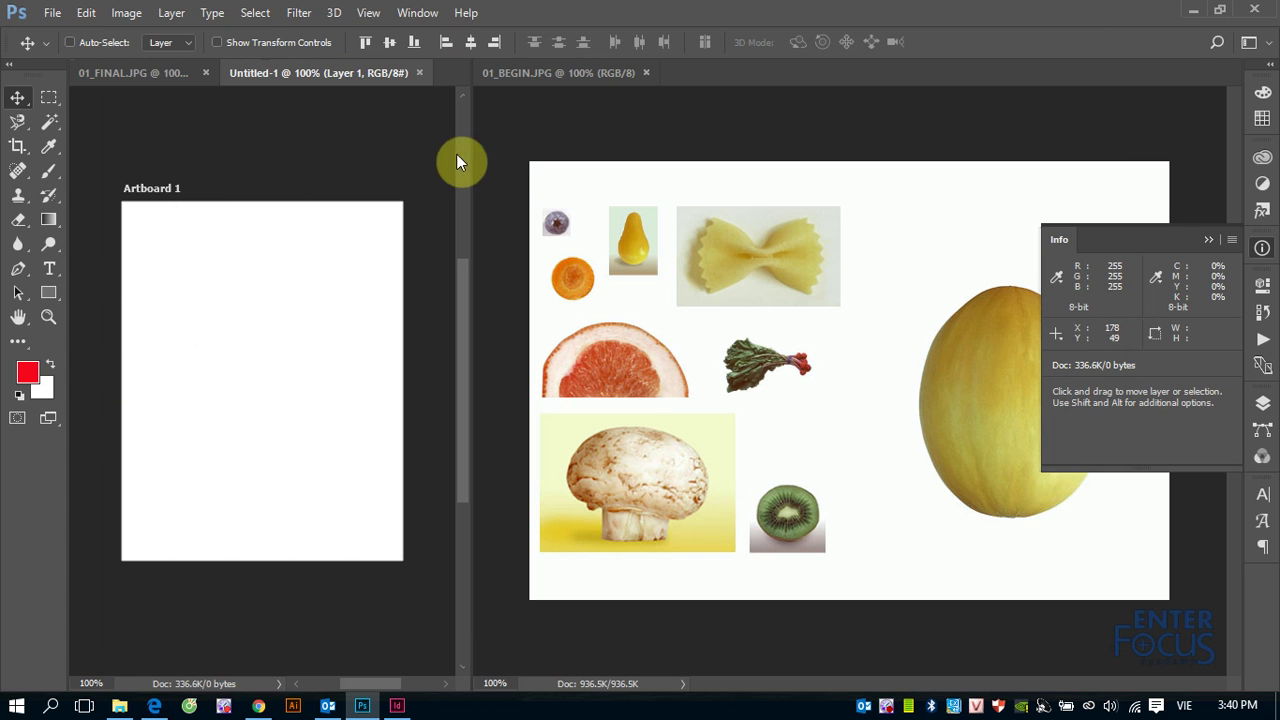
Close Untitled-1, deselect the collage, and check its Image Size is 300 × 383 px.
{"action": "left_click", "coordinate": [421, 72]}
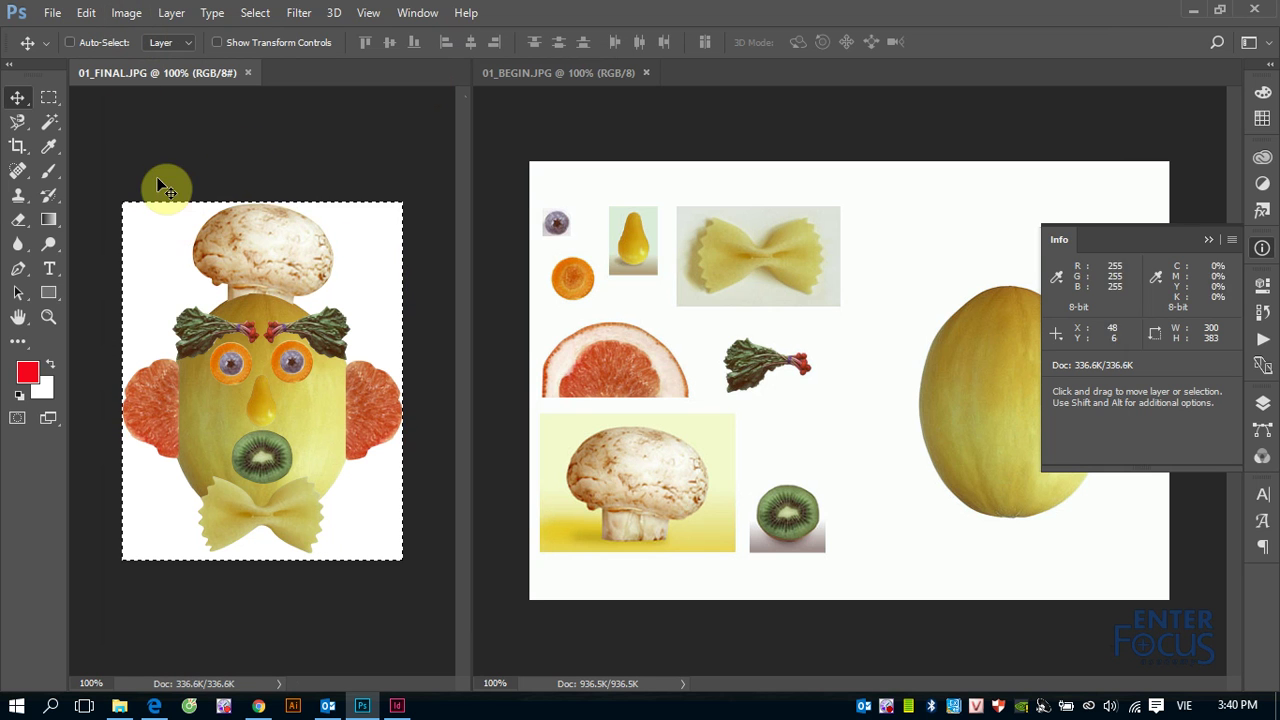
{"action": "key", "text": "ctrl+d"}
{"action": "left_click", "coordinate": [1209, 240]}
{"action": "left_click", "coordinate": [124, 13]}
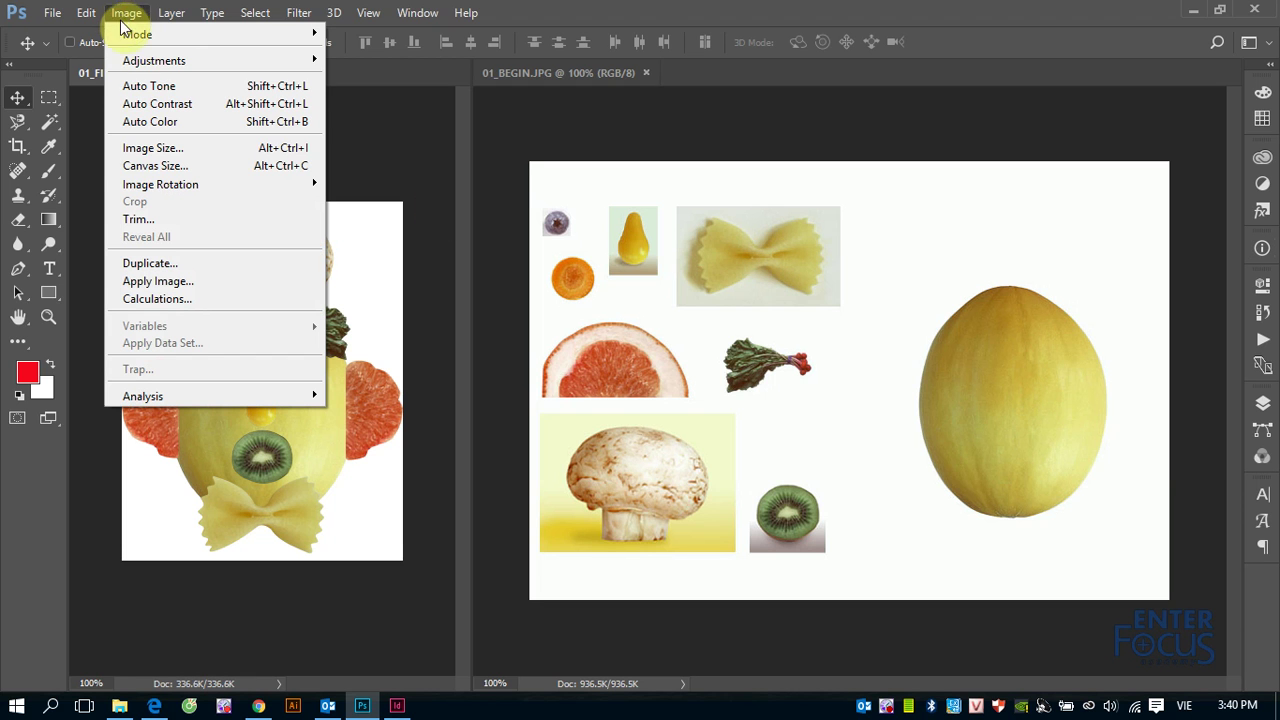
{"action": "left_click", "coordinate": [156, 153]}
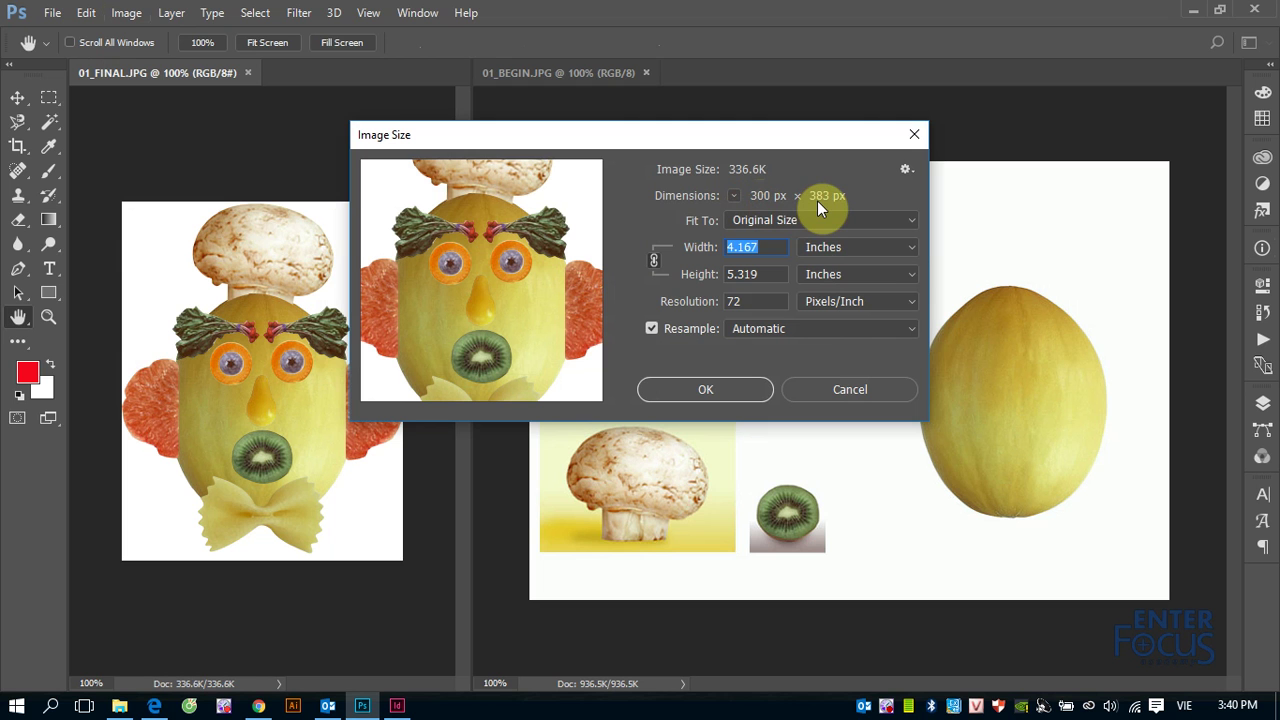
{"action": "left_click", "coordinate": [850, 390]}
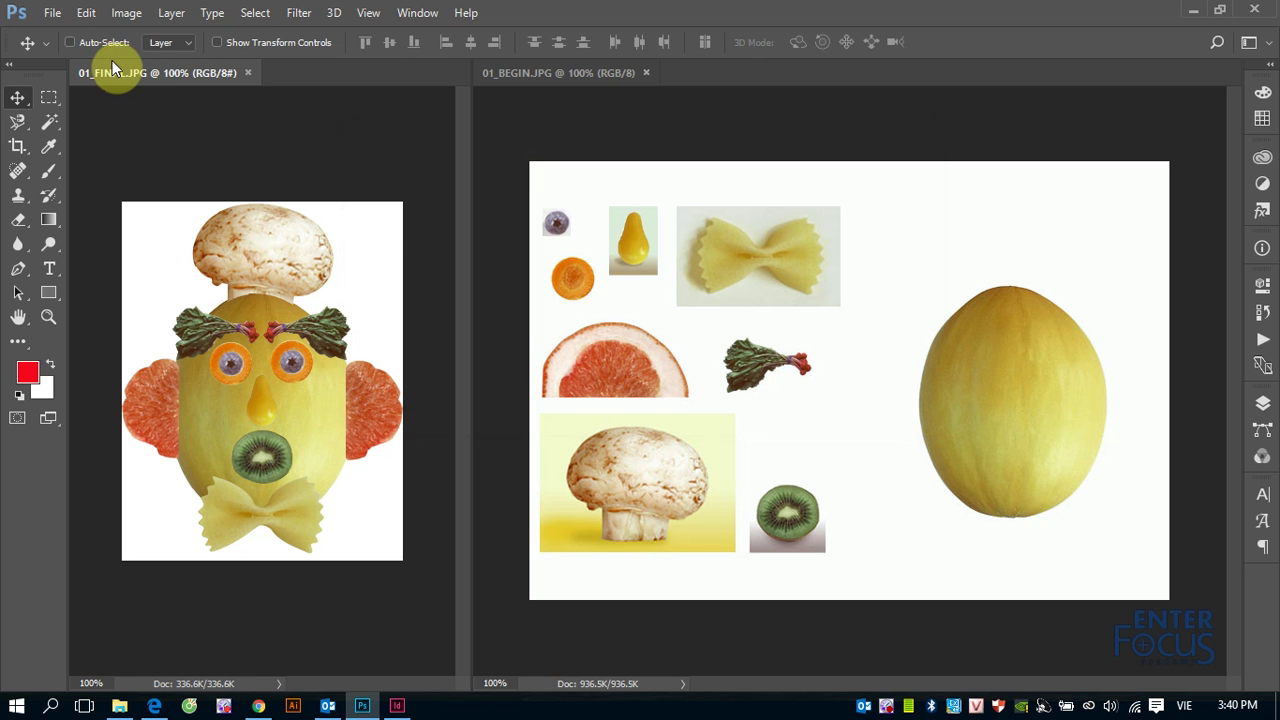
Duplicate the finished collage as 01_FINAL copy.
{"action": "left_click", "coordinate": [120, 14]}
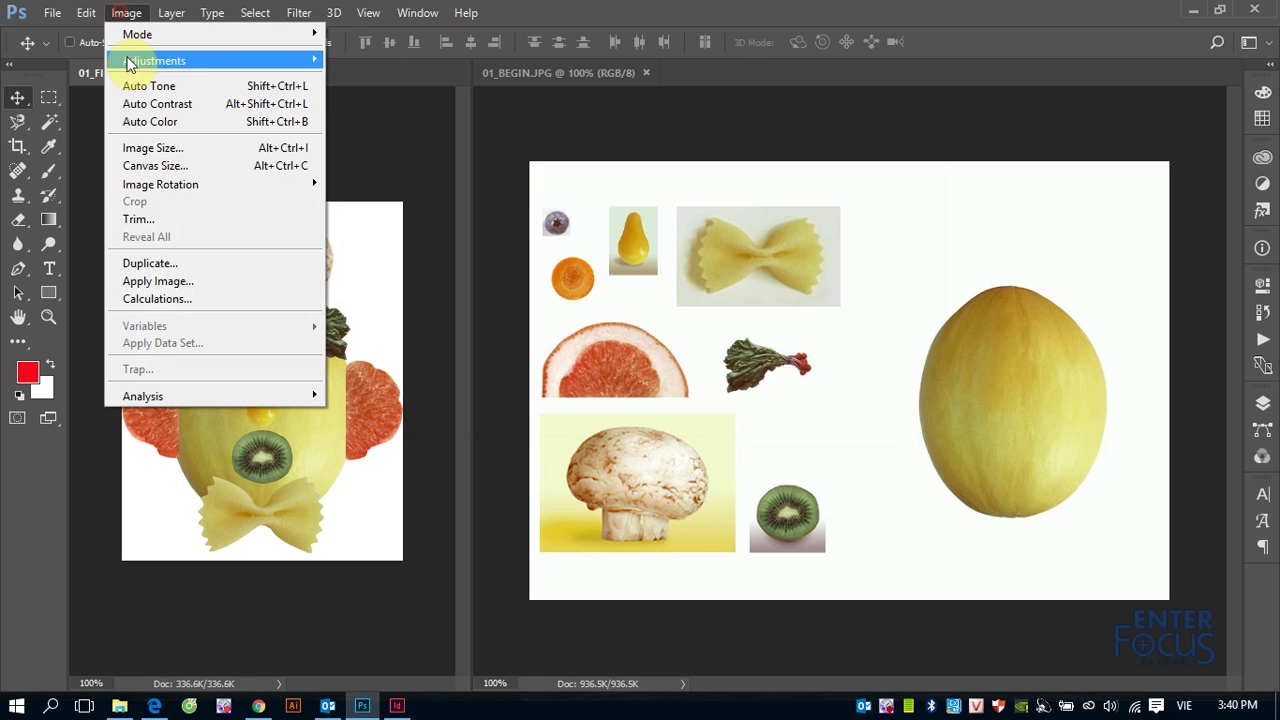
{"action": "left_click", "coordinate": [190, 264]}
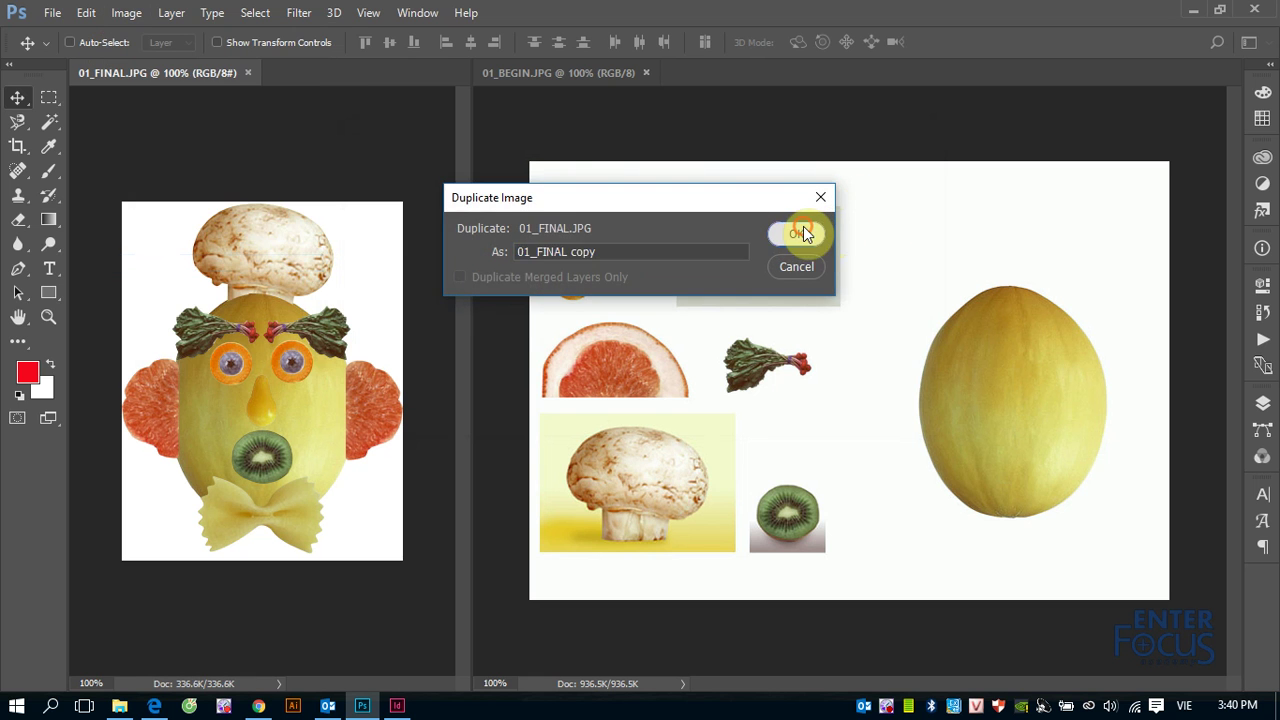
{"action": "left_click", "coordinate": [795, 233]}
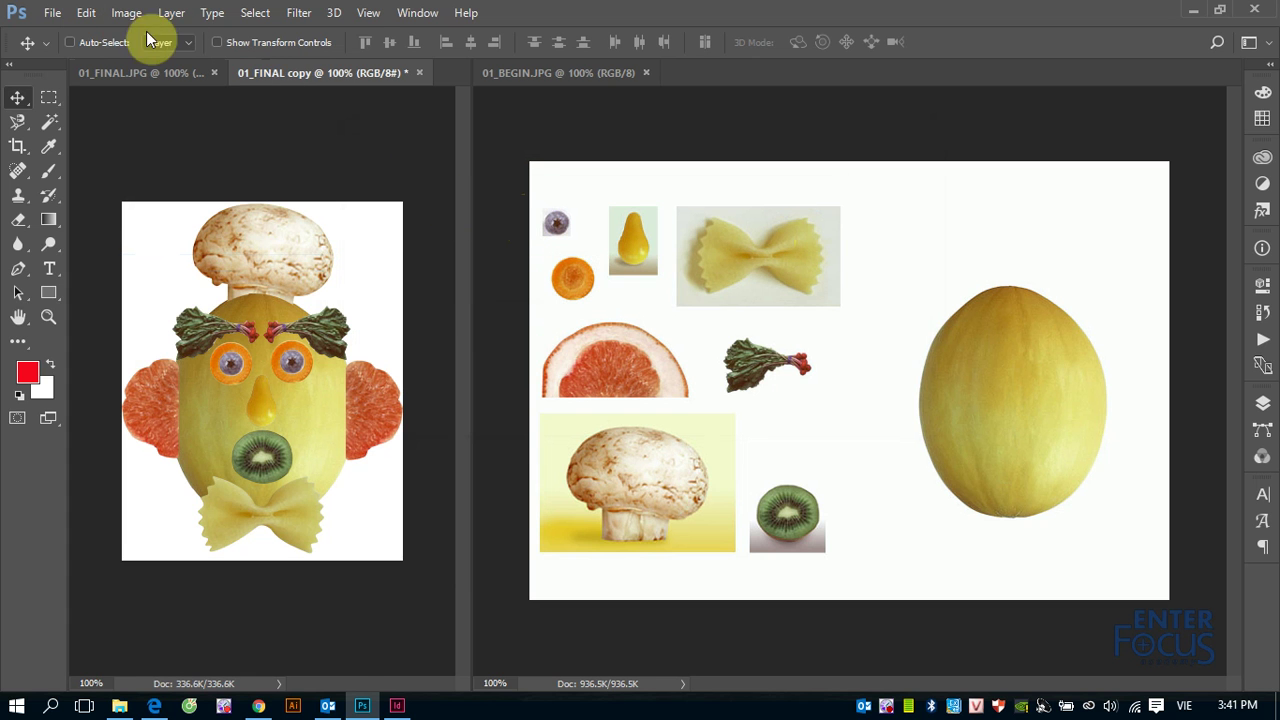
Fill the entire 01_FINAL copy canvas with White.
{"action": "left_click", "coordinate": [86, 12]}
{"action": "left_click", "coordinate": [177, 291]}
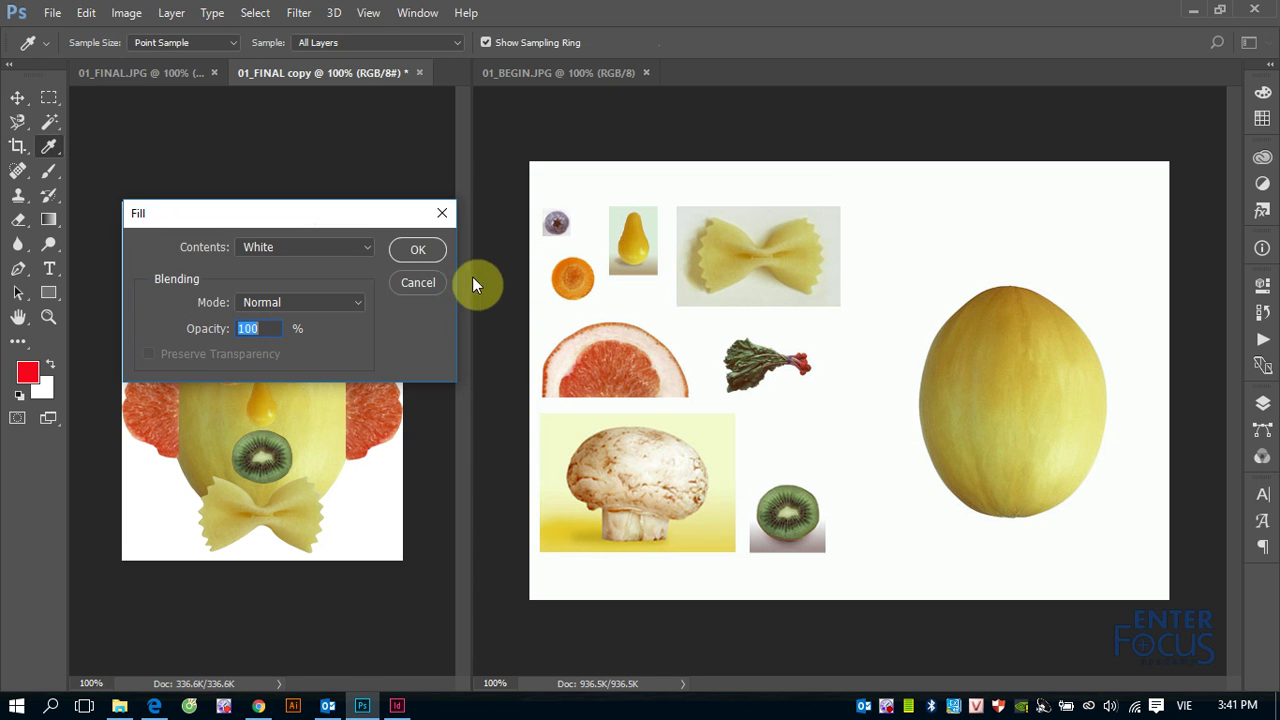
{"action": "key", "text": "v"}
{"action": "left_click", "coordinate": [416, 252]}
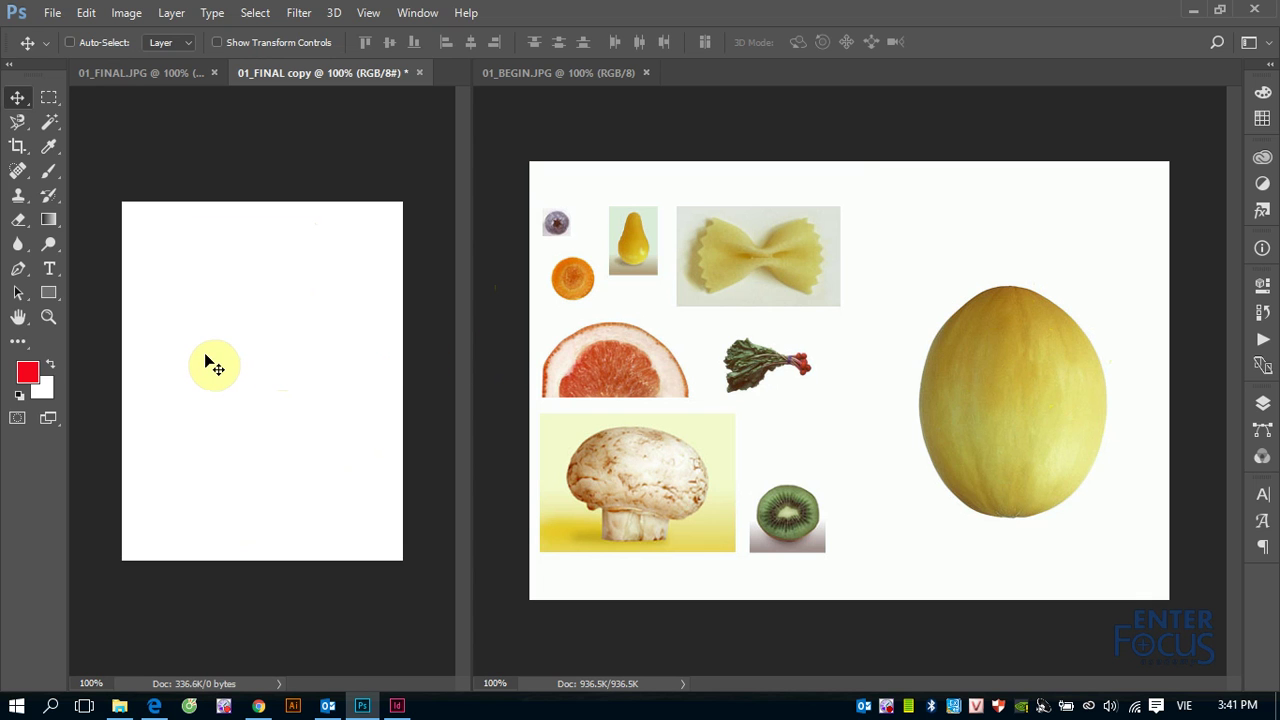
Brush a Quick Selection over the melon in 01_BEGIN.JPG.
{"action": "left_click", "coordinate": [47, 124]}
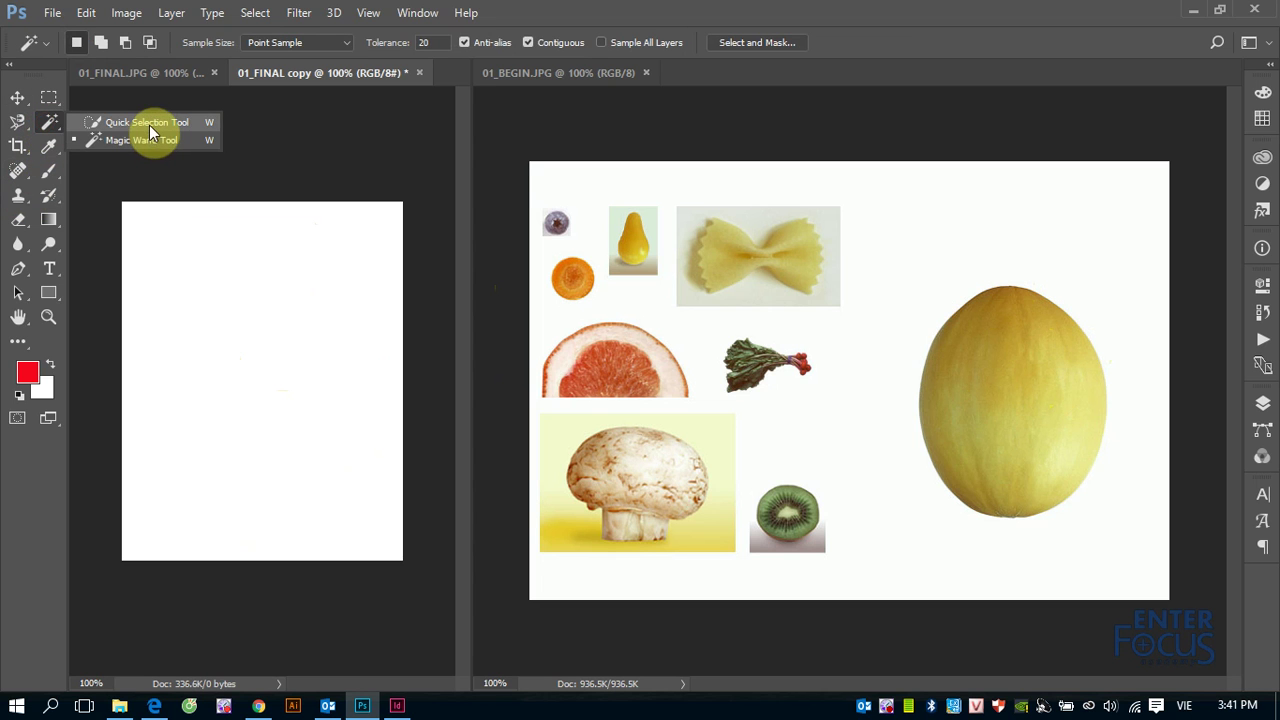
{"action": "left_click", "coordinate": [148, 122]}
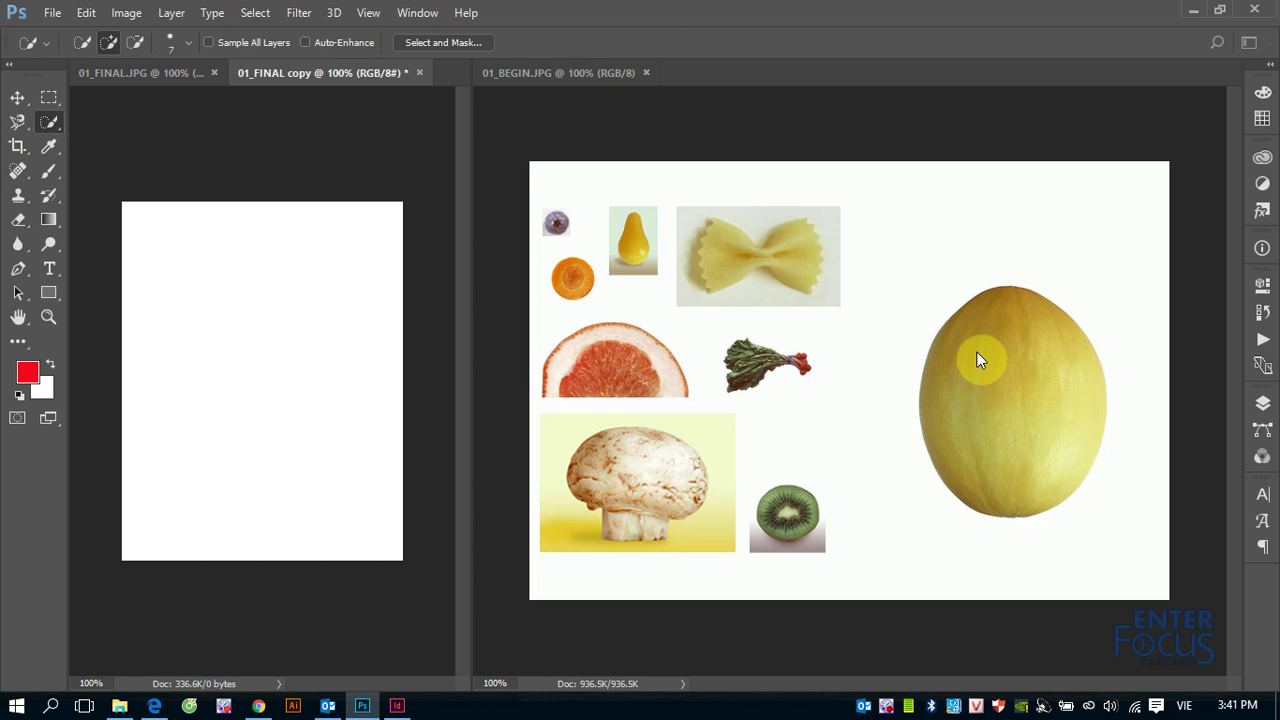
{"action": "left_click", "coordinate": [985, 404]}
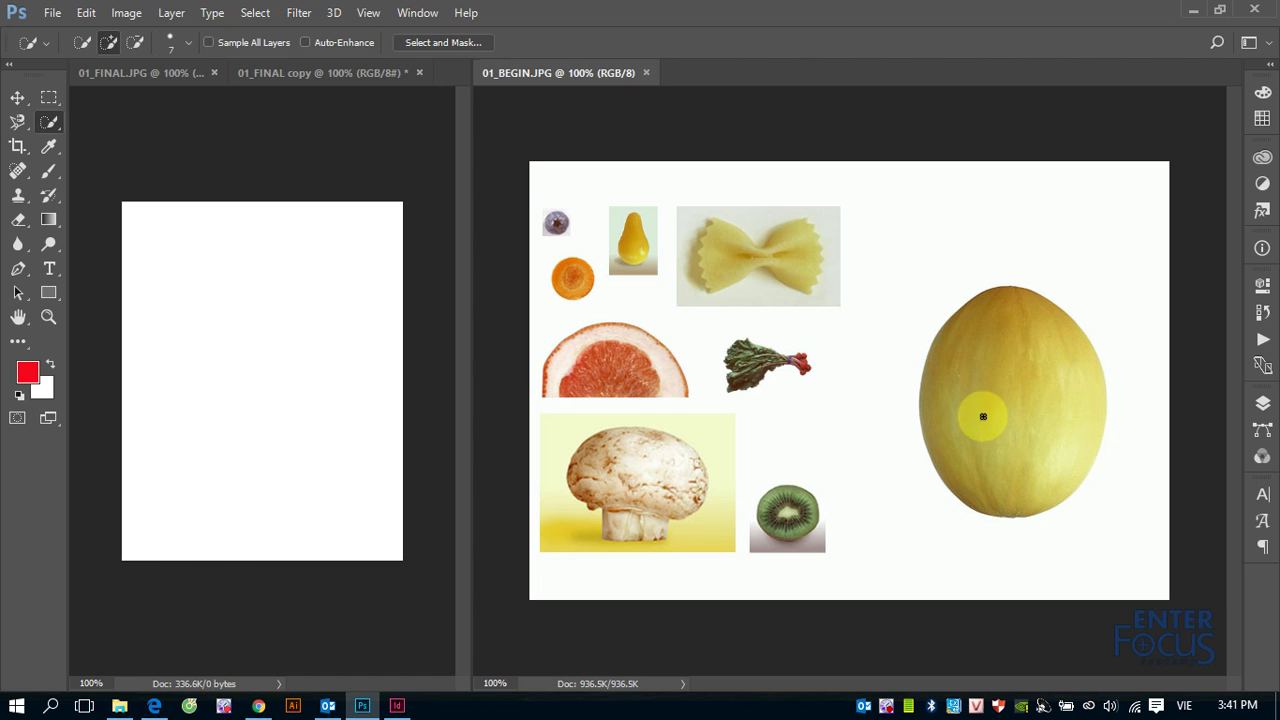
{"action": "left_click_drag", "start_coordinate": [983, 416], "coordinate": [1056, 439]}
Marquee around the melon and Alt-click the white background with the Magic Wand to subtract it.
{"action": "left_click", "coordinate": [55, 102]}
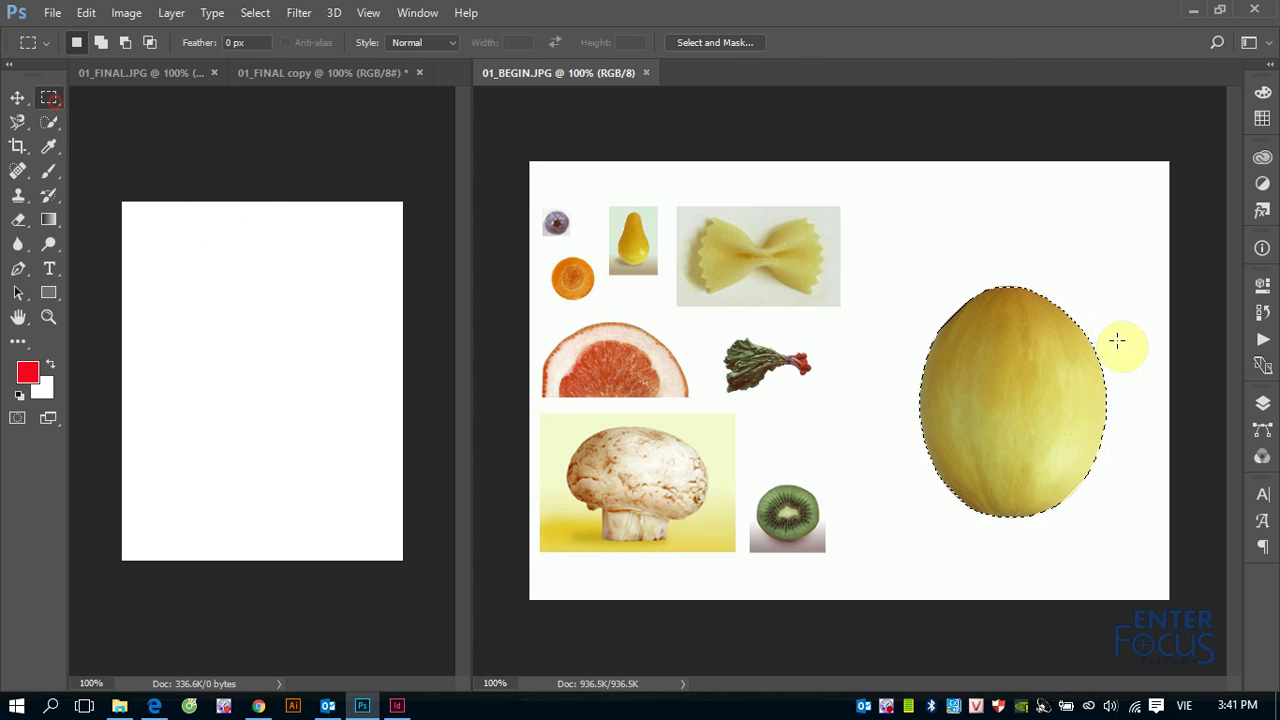
{"action": "left_click_drag", "start_coordinate": [891, 262], "coordinate": [1137, 542]}
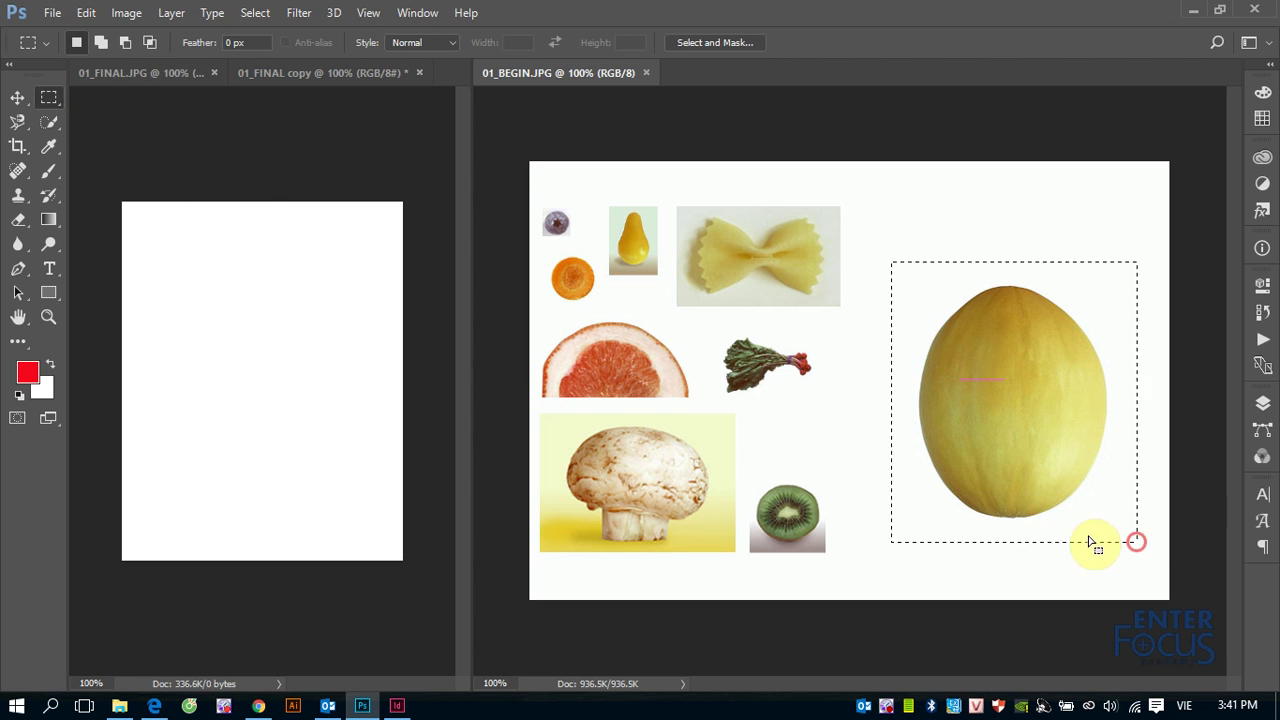
{"action": "right_click", "coordinate": [43, 125]}
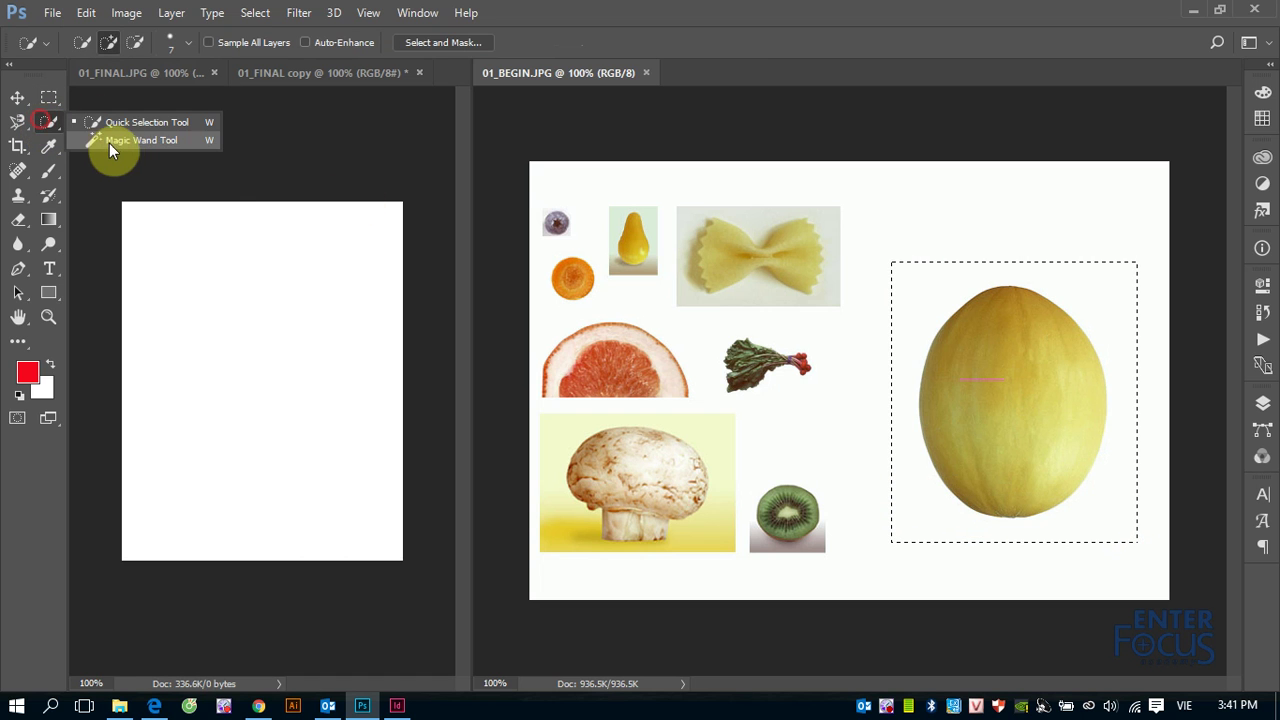
{"action": "left_click", "coordinate": [120, 136]}
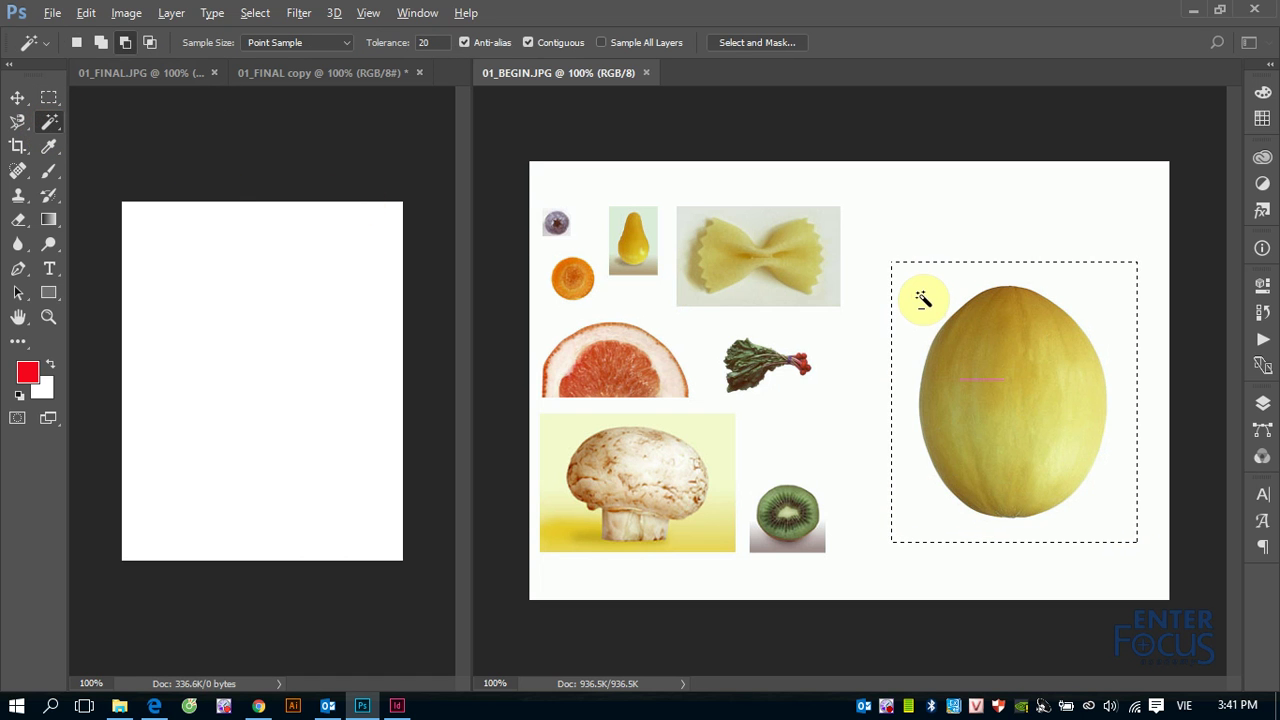
{"action": "left_click", "coordinate": [920, 294], "text": "alt"}
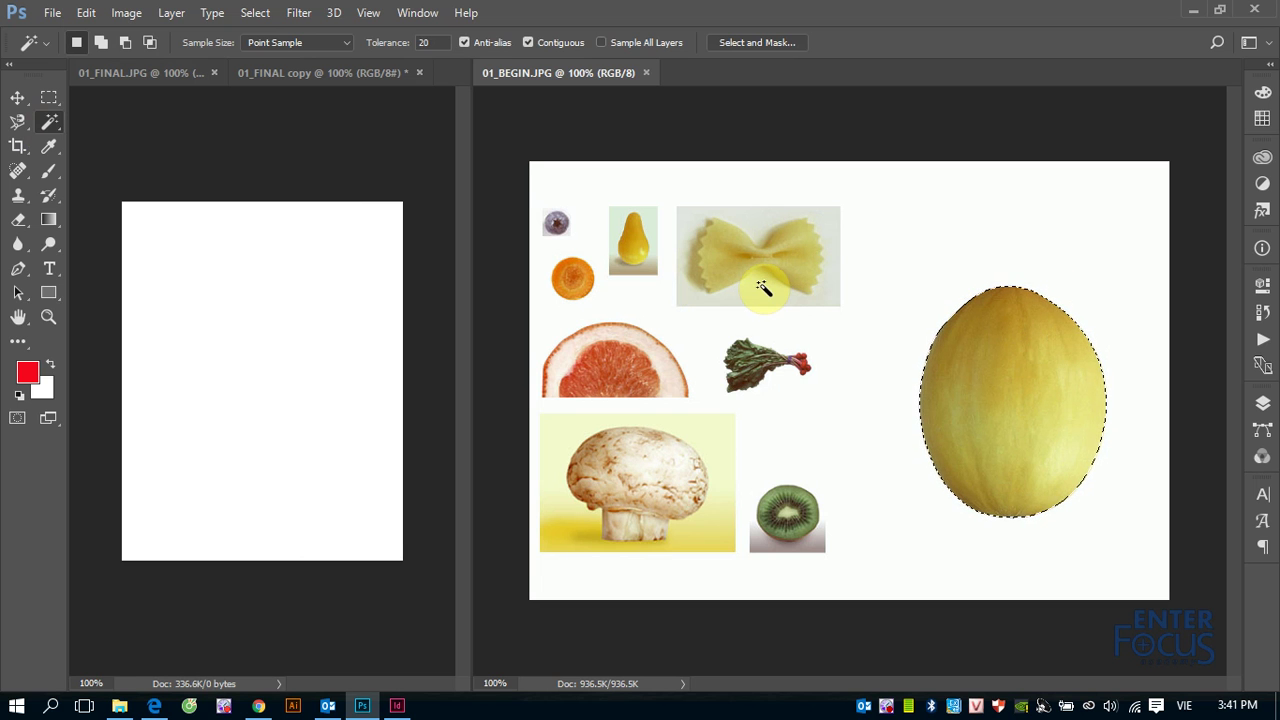
{"action": "left_click_drag", "start_coordinate": [13, 130], "coordinate": [81, 155]}
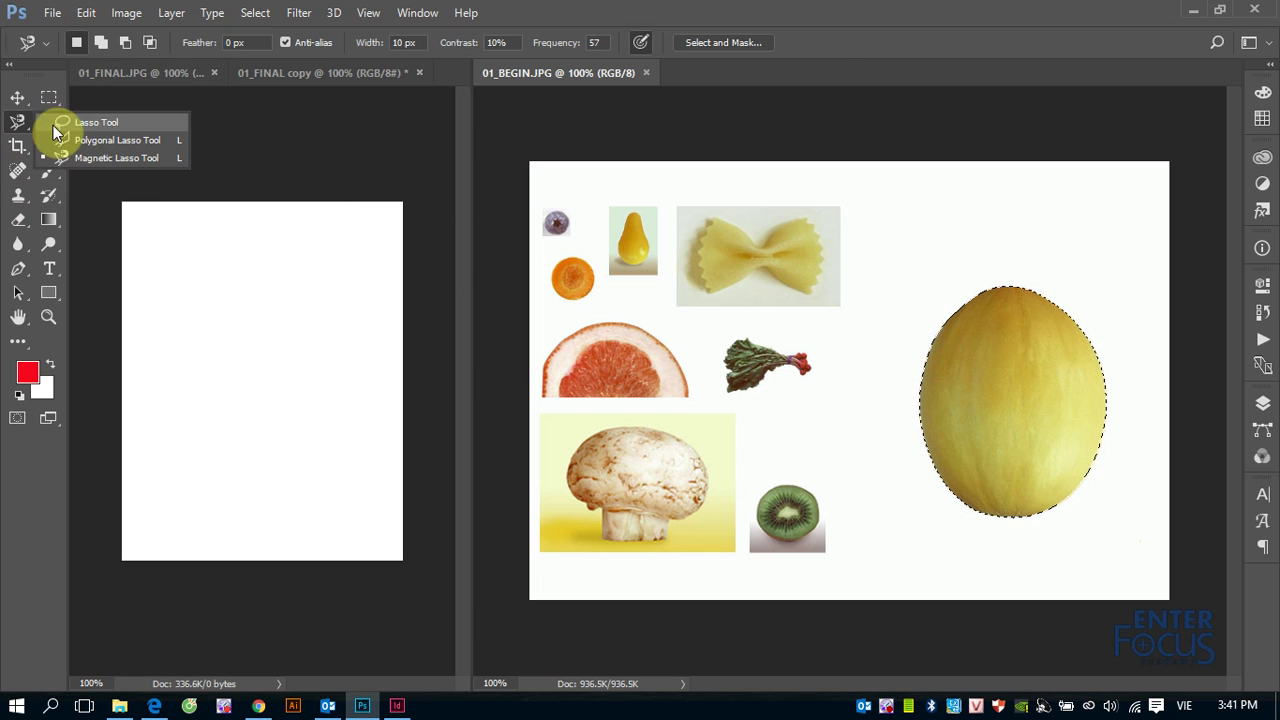
{"action": "left_click", "coordinate": [17, 100]}
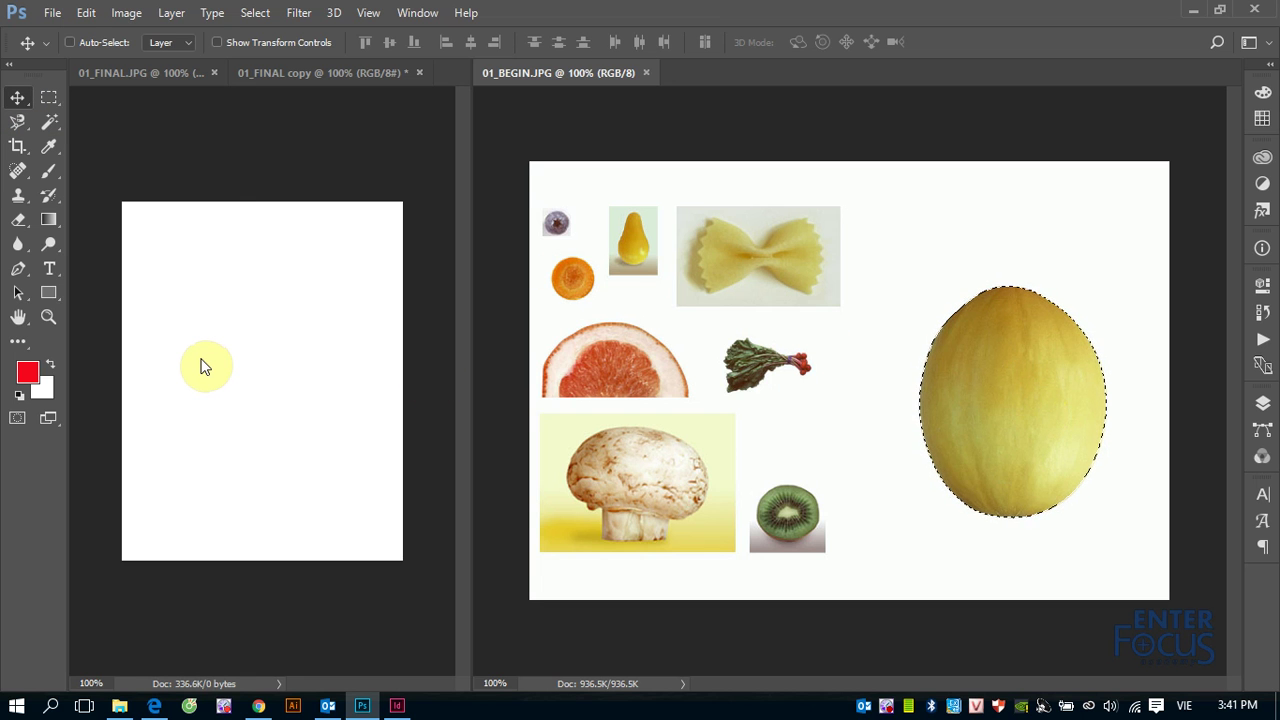
{"action": "left_click_drag", "start_coordinate": [1010, 419], "coordinate": [780, 405]}
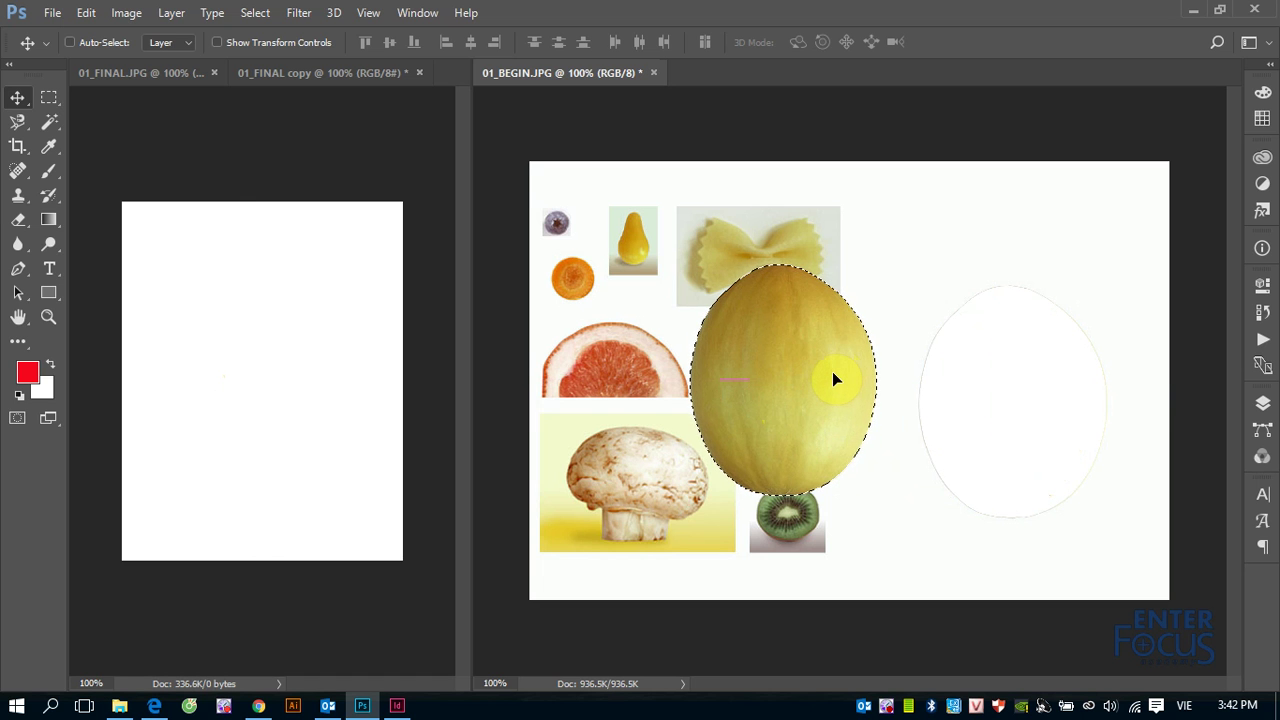
{"action": "mouse_move", "coordinate": [789, 346]}
{"action": "left_mouse_down"}
{"action": "mouse_move", "coordinate": [1072, 325]}
{"action": "mouse_move", "coordinate": [963, 333]}
{"action": "left_mouse_up"}
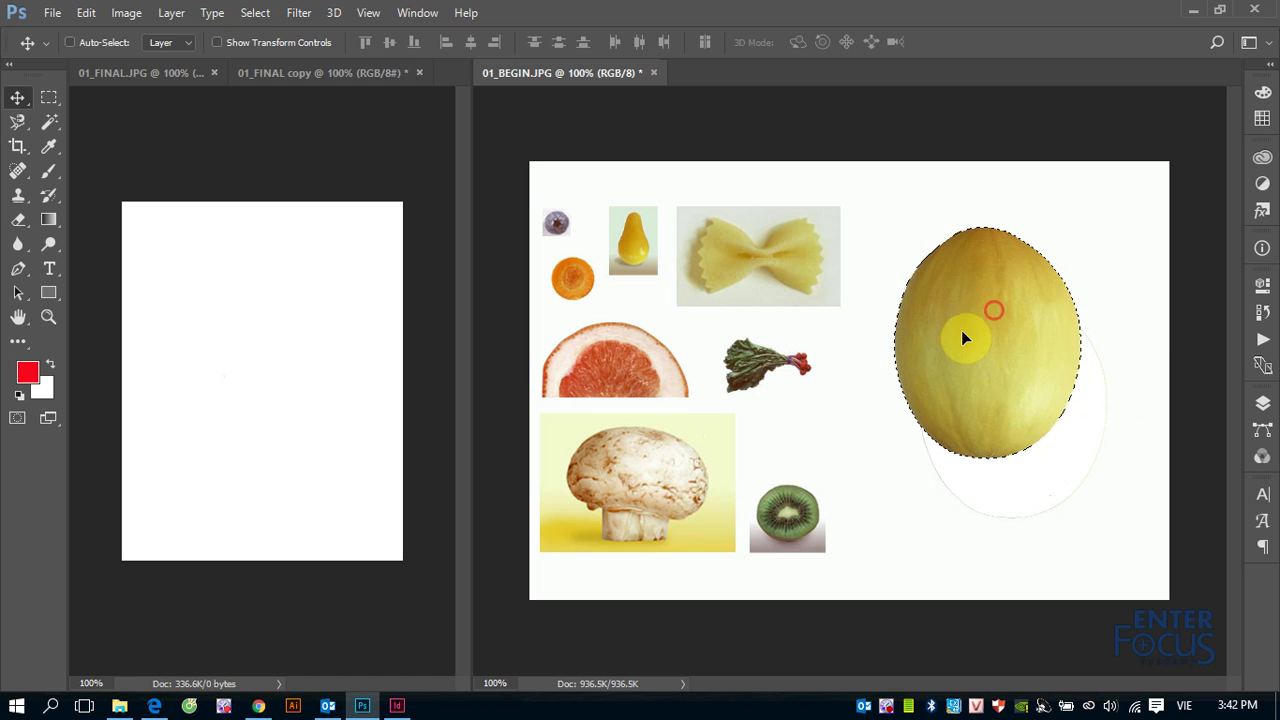
{"action": "key", "text": "ctrl+d"}
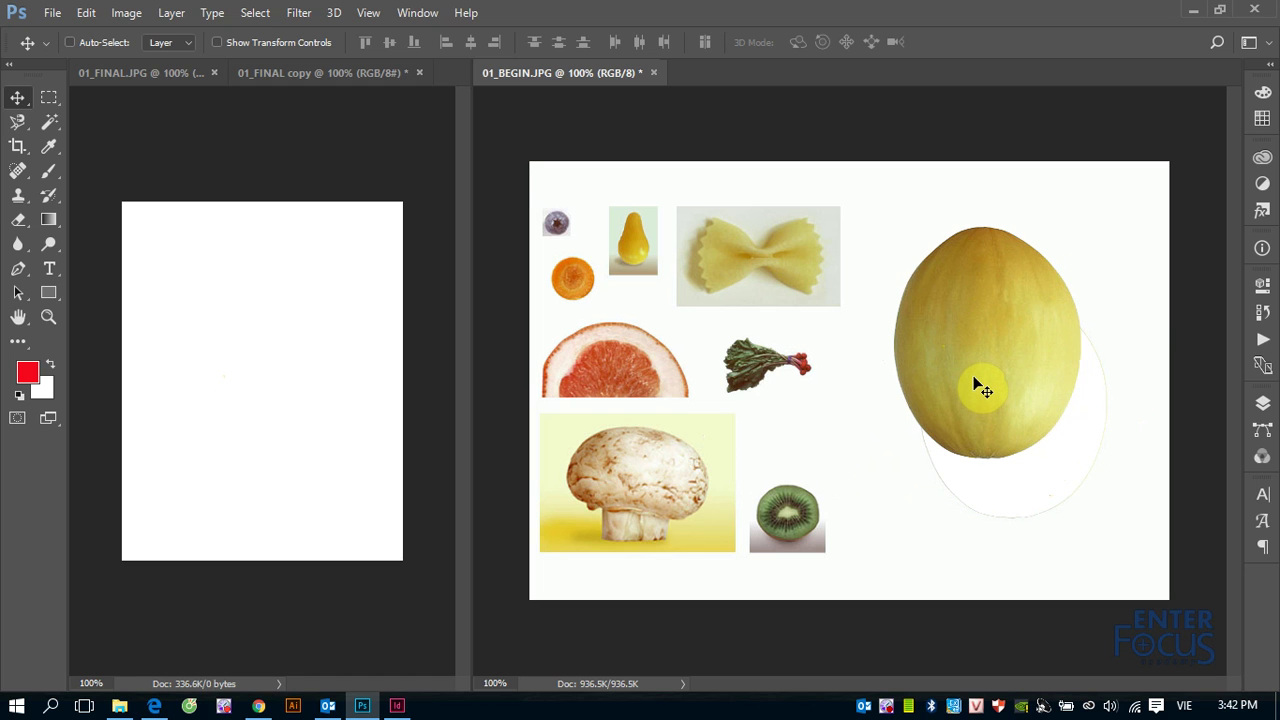
{"action": "key", "text": "ctrl+alt+z"}
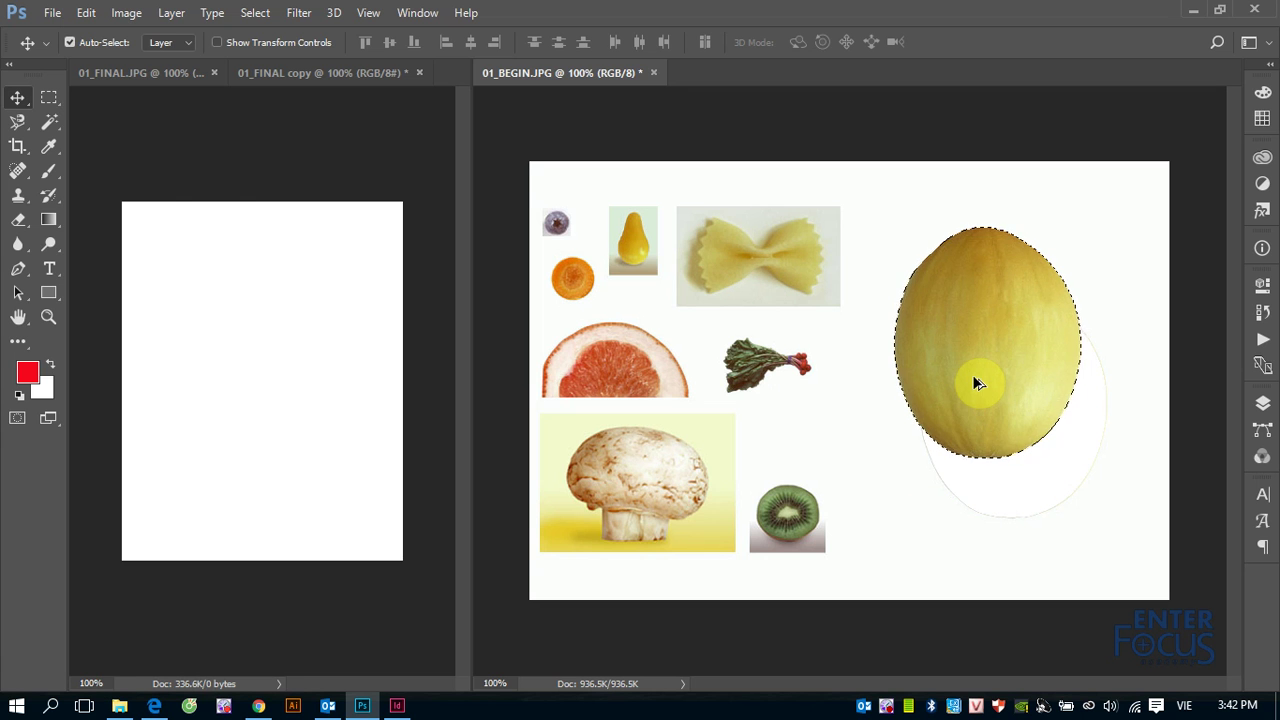
{"action": "key", "text": "ctrl+alt+z"}
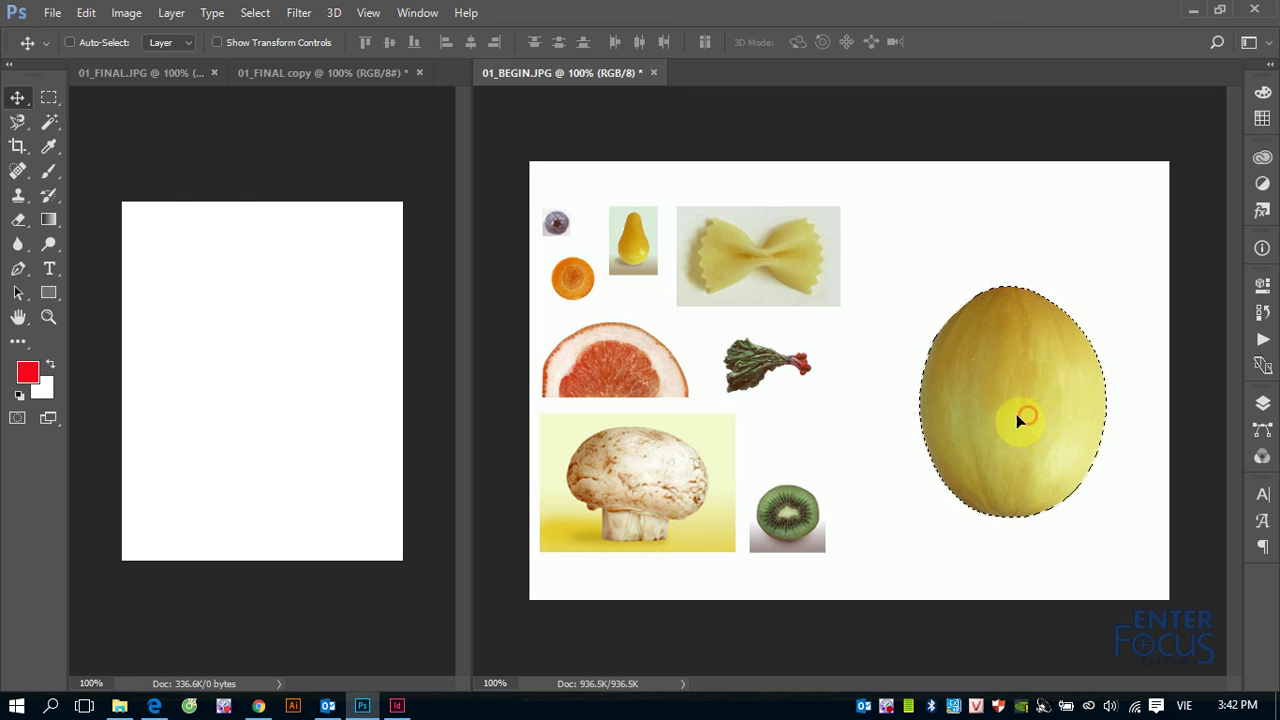
{"action": "mouse_move", "coordinate": [1029, 413]}
{"action": "left_mouse_down"}
{"action": "mouse_move", "coordinate": [800, 405]}
{"action": "mouse_move", "coordinate": [656, 340]}
{"action": "left_mouse_up"}
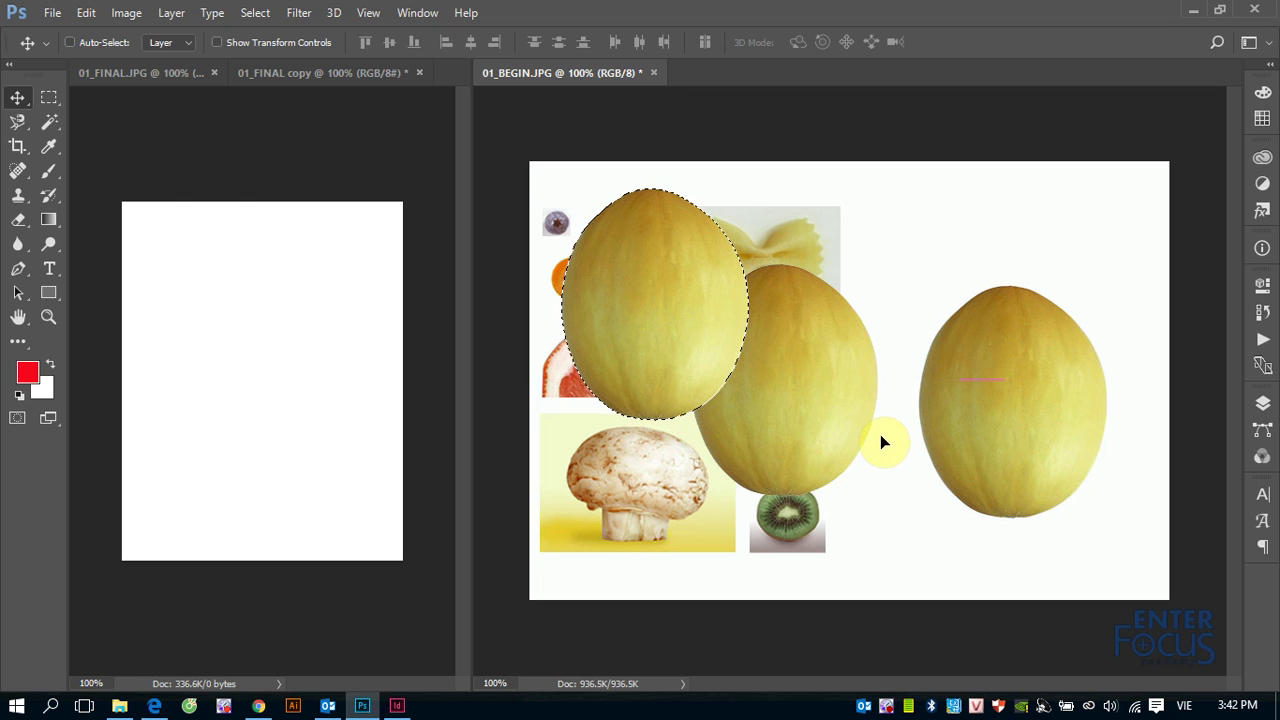
{"action": "key", "text": "ctrl+z"}
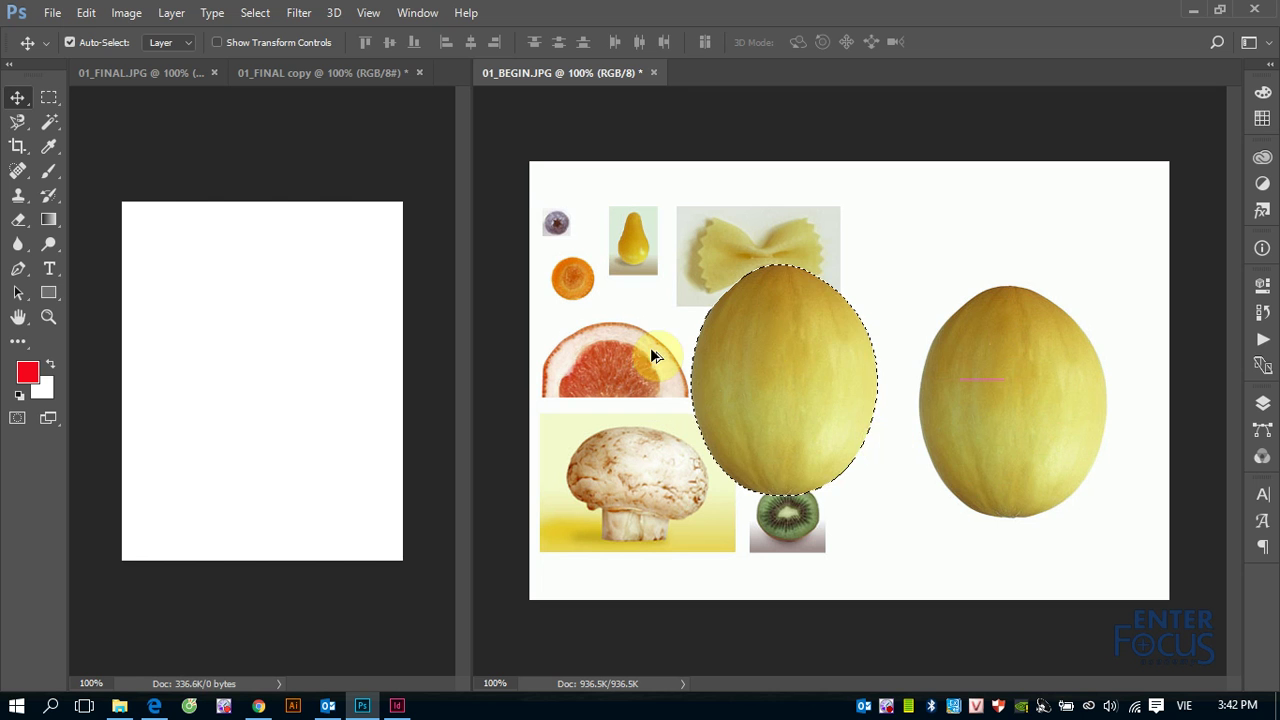
{"action": "key", "text": "ctrl+alt+z"}
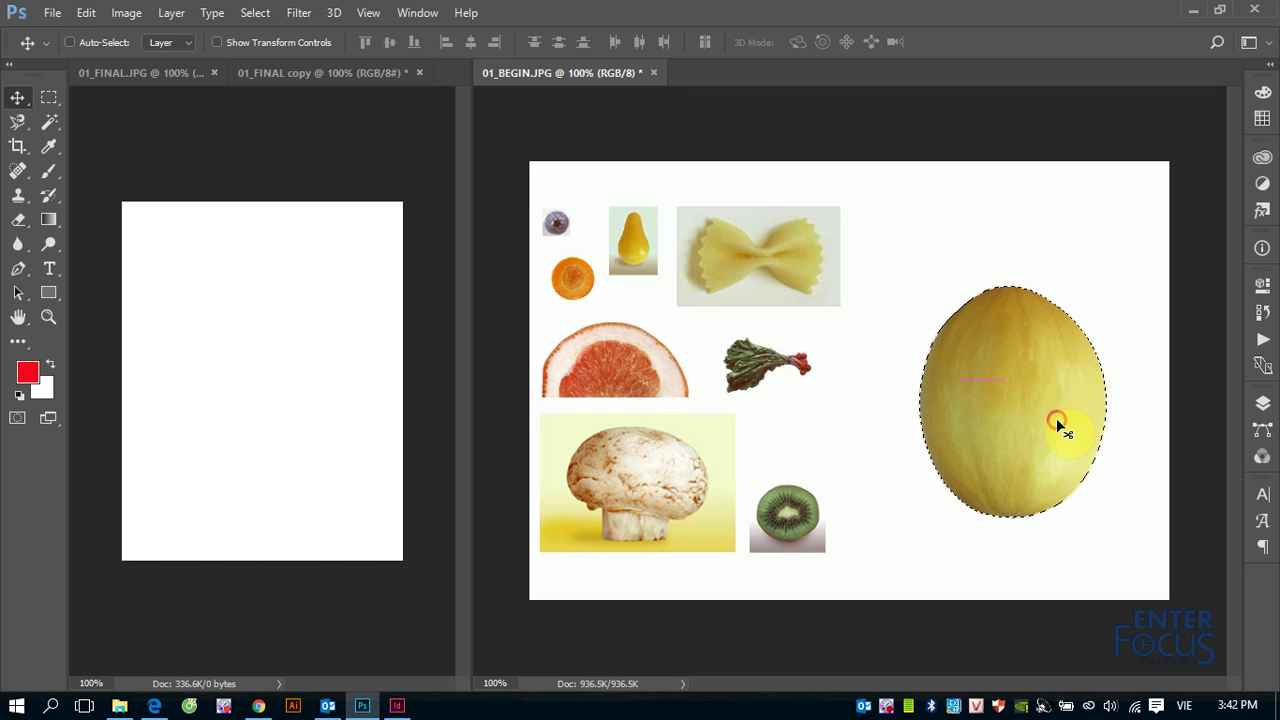
Drag the selected melon into the white 01_FINAL copy, then reactivate 01_BEGIN.JPG.
{"action": "left_click_drag", "start_coordinate": [1057, 420], "coordinate": [438, 418]}
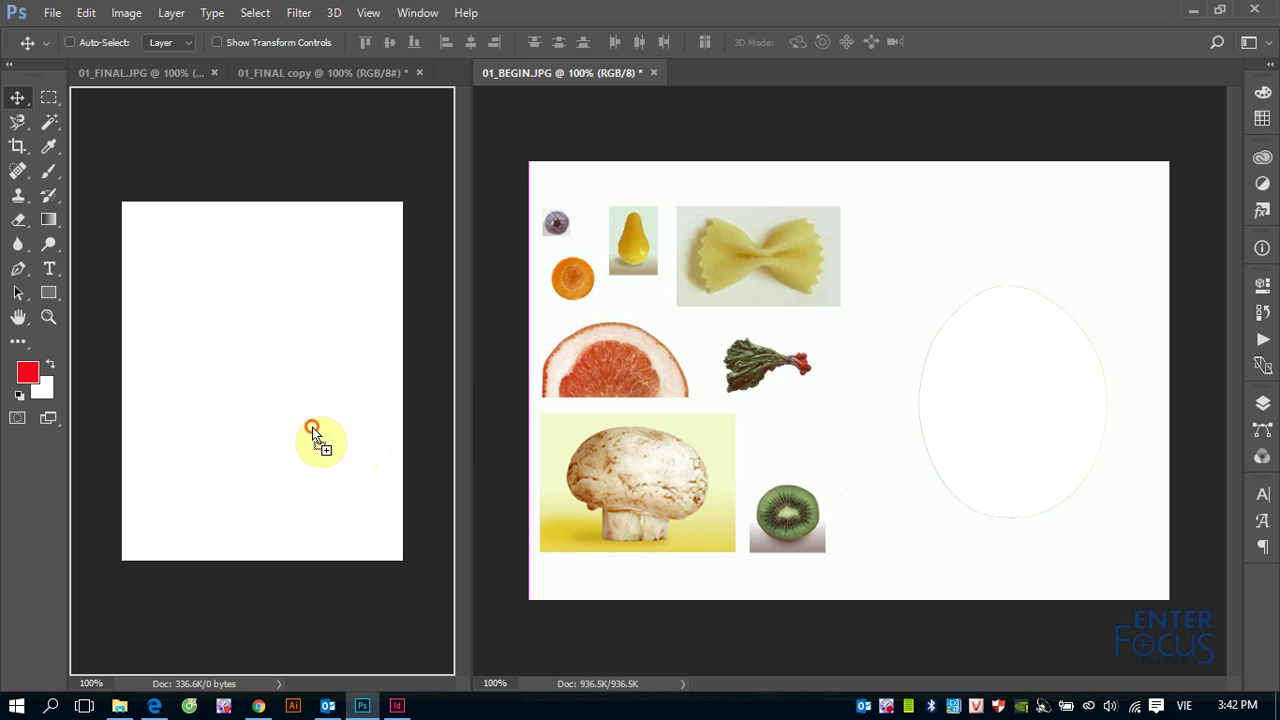
{"action": "left_click_drag", "start_coordinate": [340, 437], "coordinate": [282, 432]}
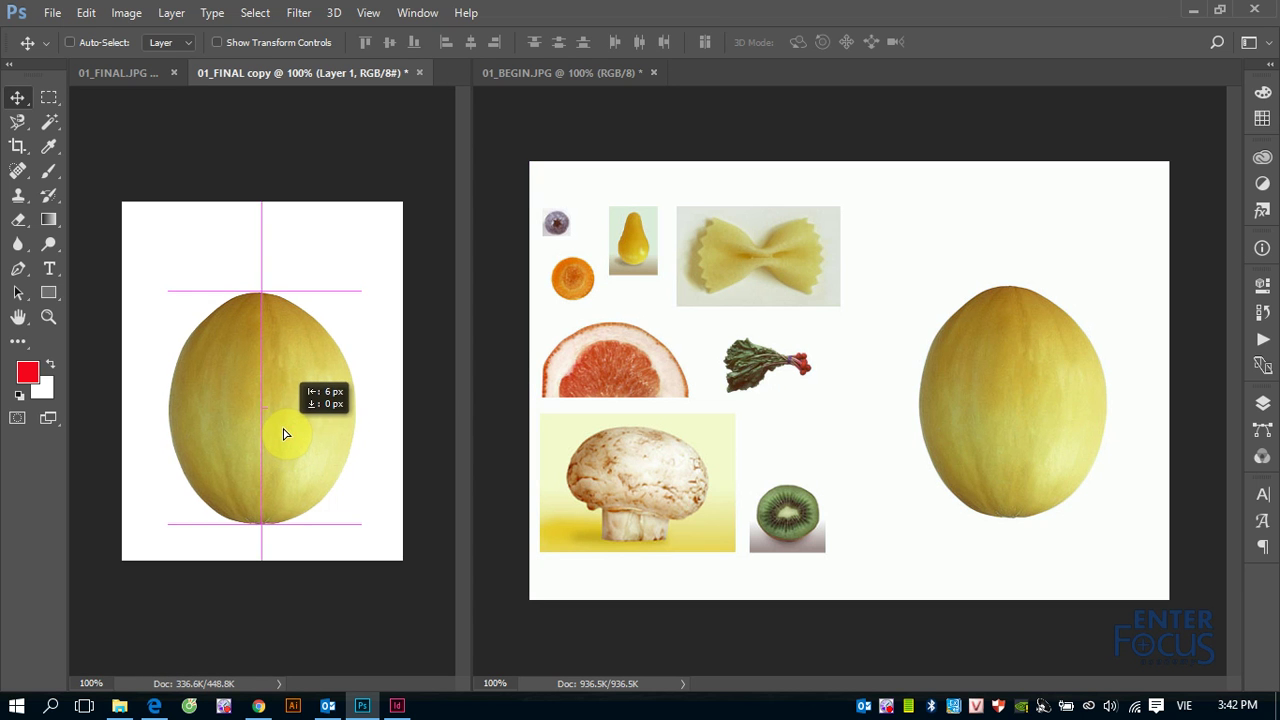
{"action": "left_click", "coordinate": [1020, 382]}
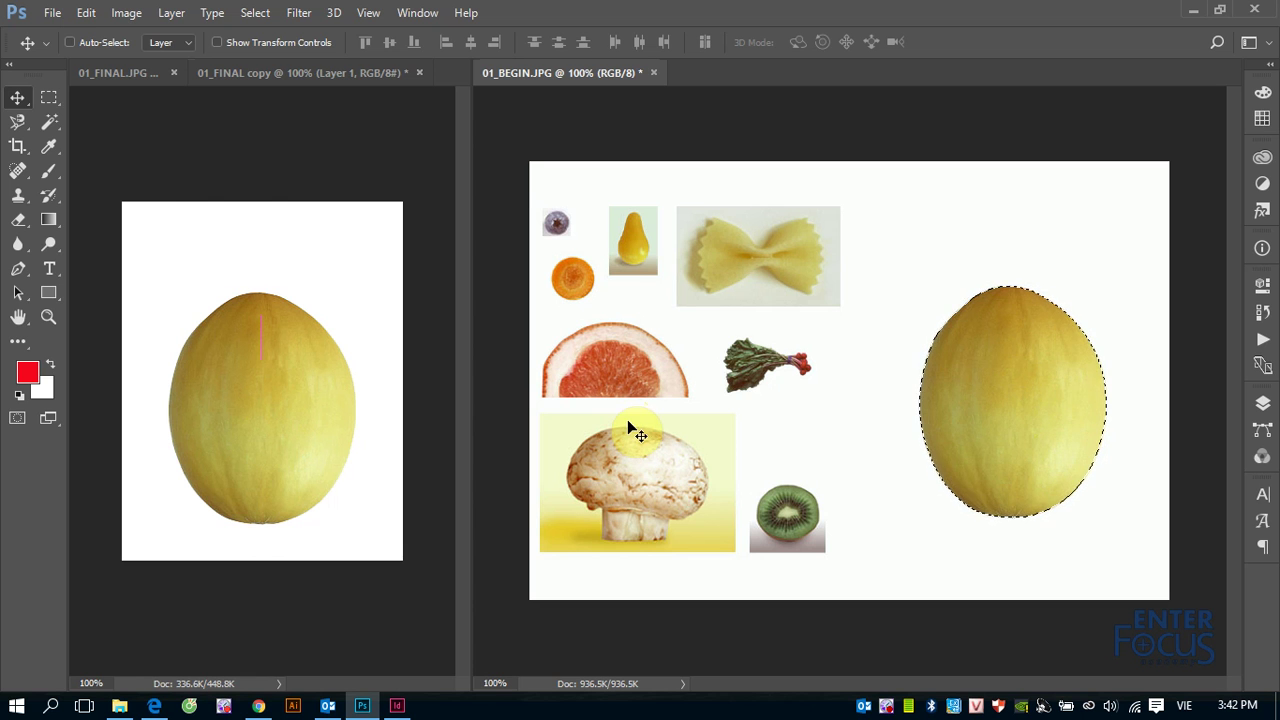
Select the rhubarb in 01_BEGIN.JPG with marquee and Magic Wand, then drag it onto the melon's upper left.
{"action": "key", "text": "ctrl+space"}
{"action": "left_click_drag", "start_coordinate": [705, 330], "coordinate": [854, 434]}
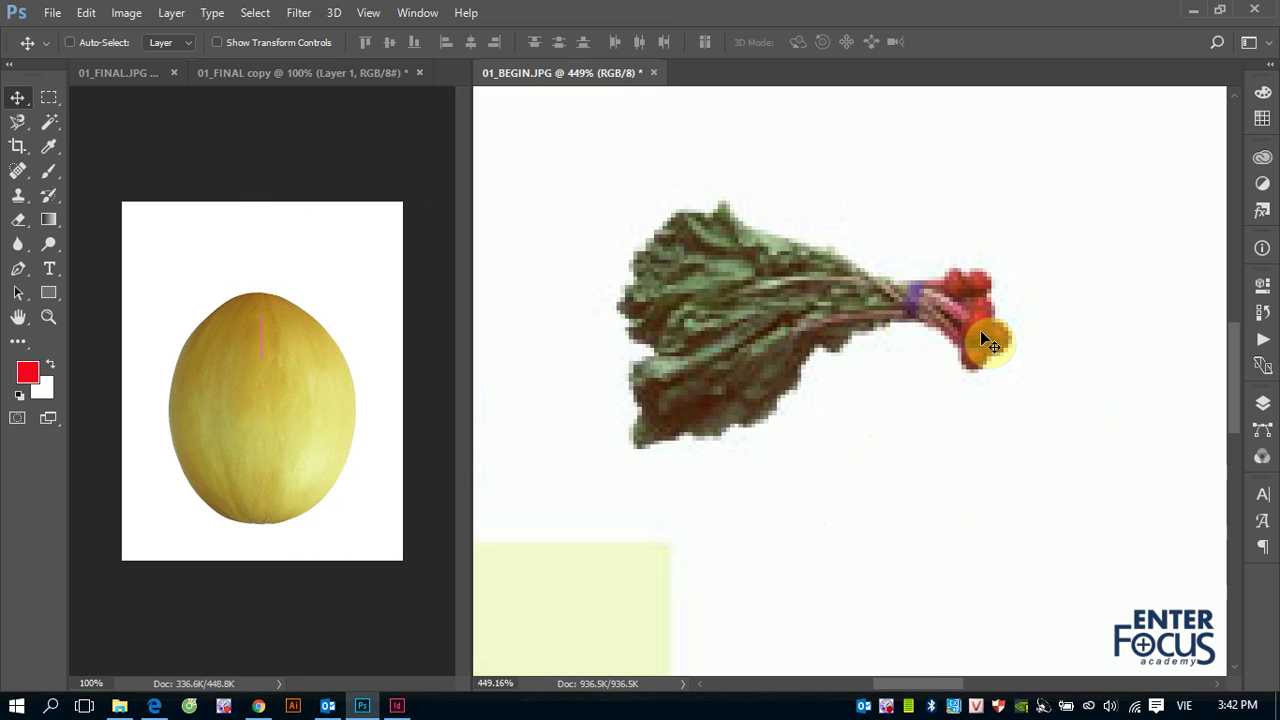
{"action": "left_click", "coordinate": [49, 97]}
{"action": "mouse_move", "coordinate": [572, 167]}
{"action": "left_mouse_down"}
{"action": "mouse_move", "coordinate": [712, 343]}
{"action": "mouse_move", "coordinate": [1070, 470]}
{"action": "left_mouse_up"}
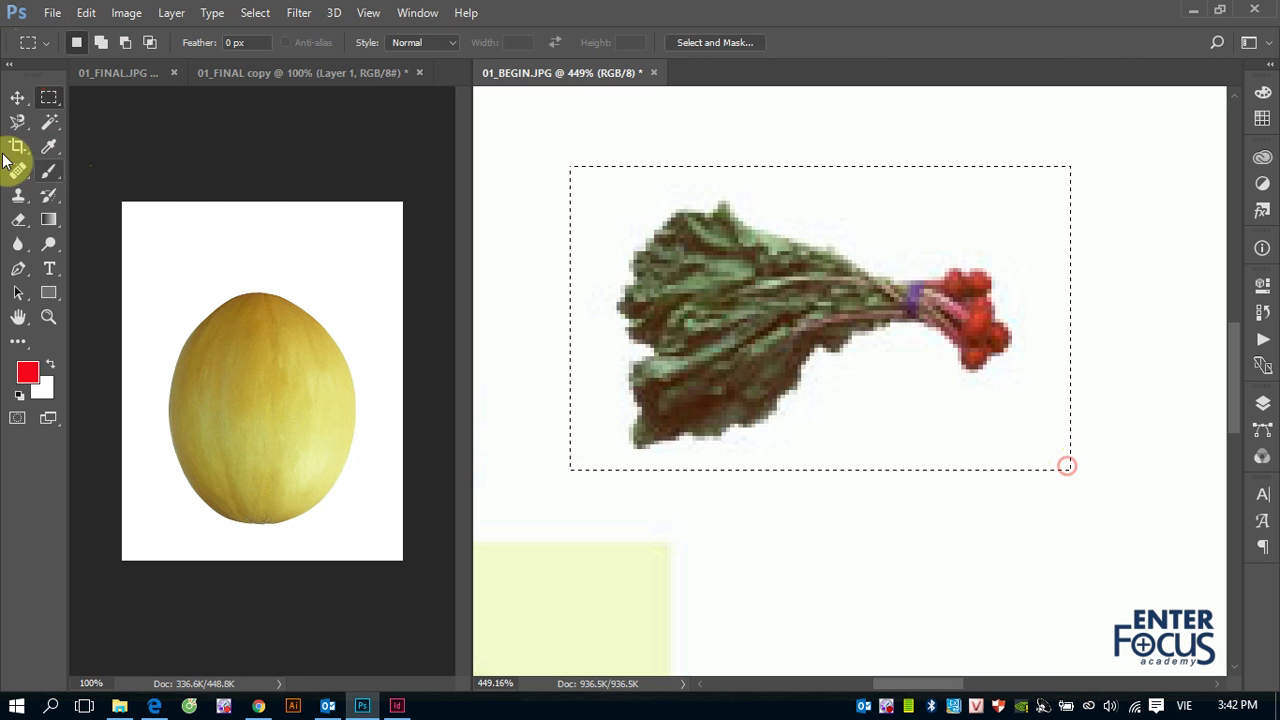
{"action": "left_click", "coordinate": [48, 121]}
{"action": "left_click", "coordinate": [846, 234], "text": "alt"}
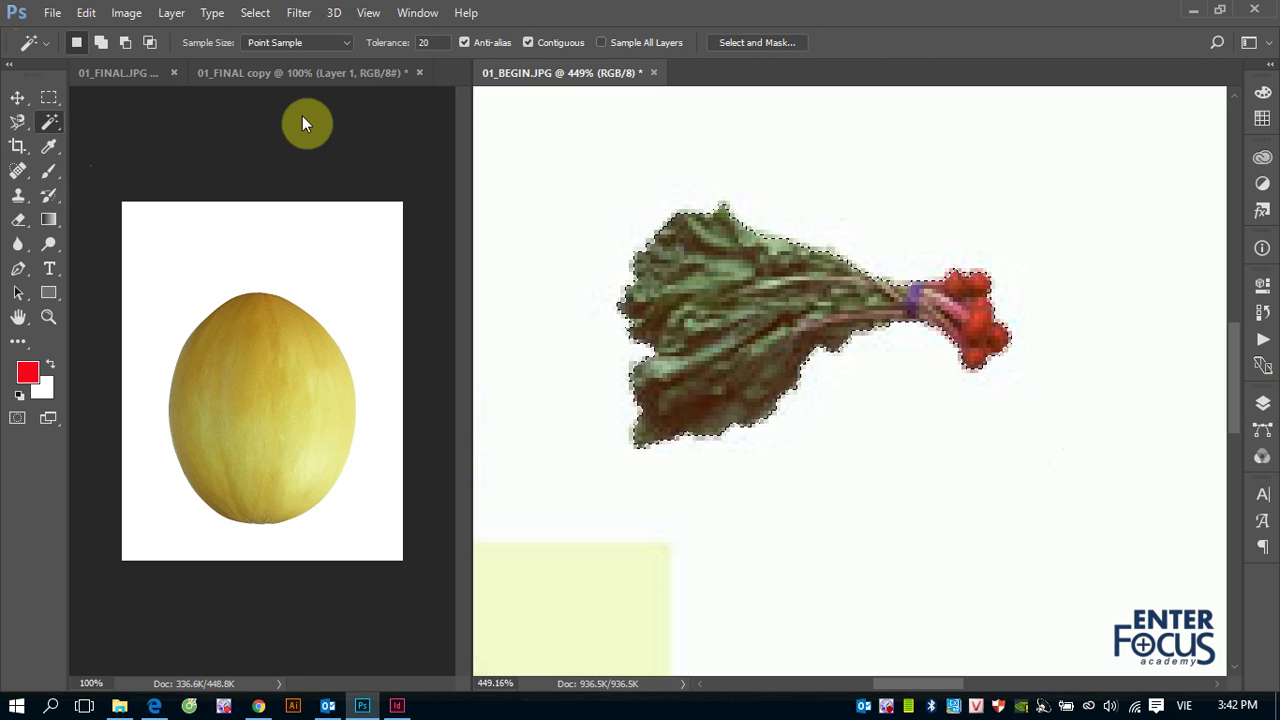
{"action": "left_click", "coordinate": [17, 99]}
{"action": "mouse_move", "coordinate": [746, 322]}
{"action": "left_mouse_down"}
{"action": "mouse_move", "coordinate": [220, 301]}
{"action": "mouse_move", "coordinate": [211, 345]}
{"action": "left_mouse_up"}
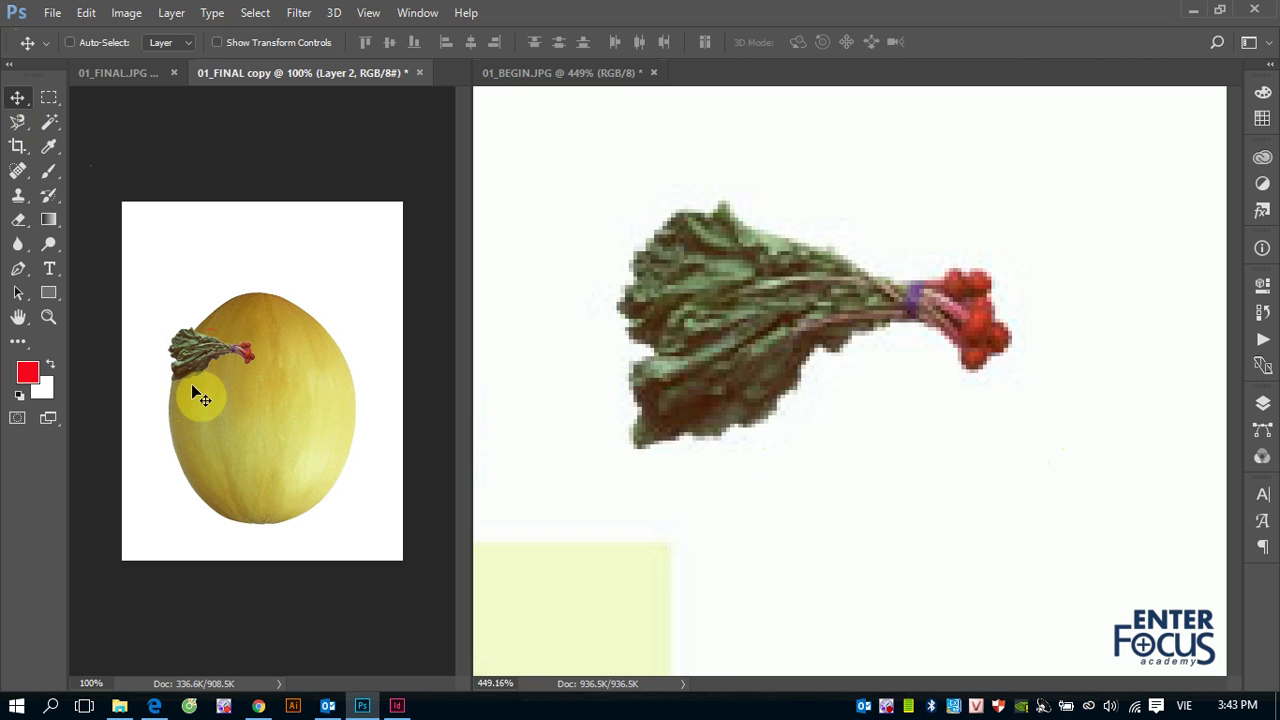
Compare against the 01_FINAL.JPG reference, then show the Layers panel of 01_FINAL copy.
{"action": "left_click", "coordinate": [94, 72]}
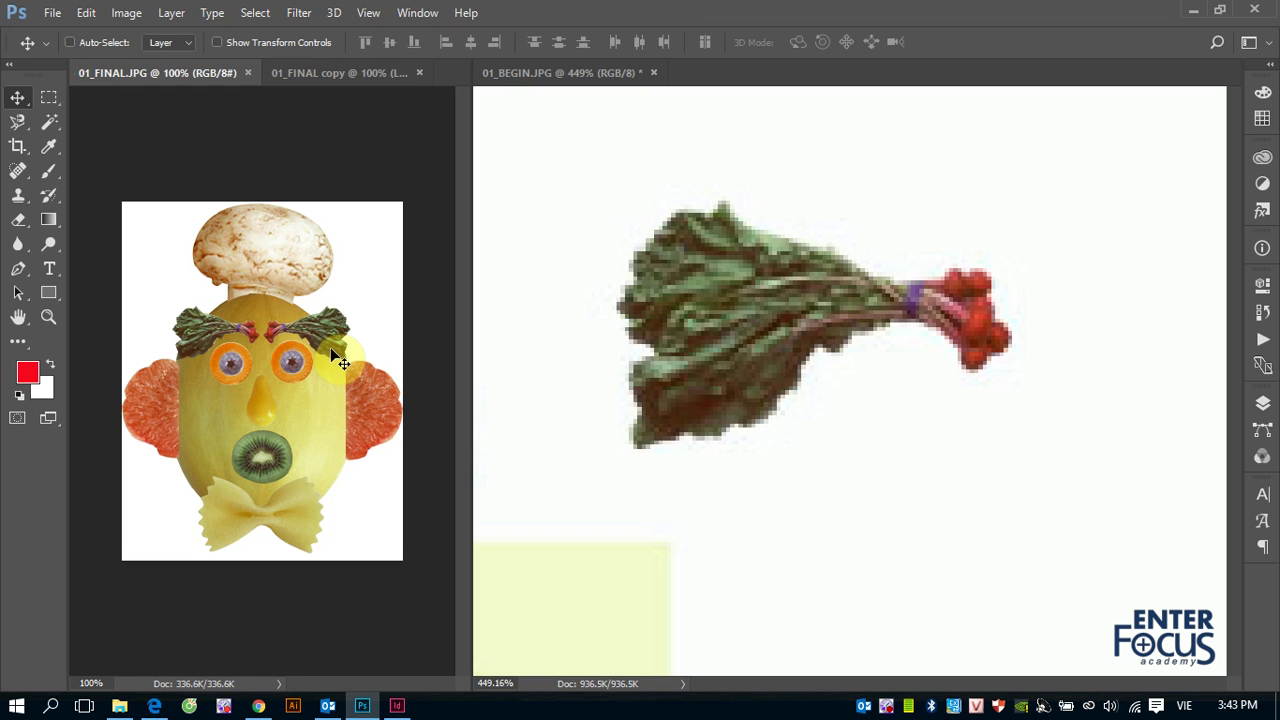
{"action": "left_click", "coordinate": [336, 79]}
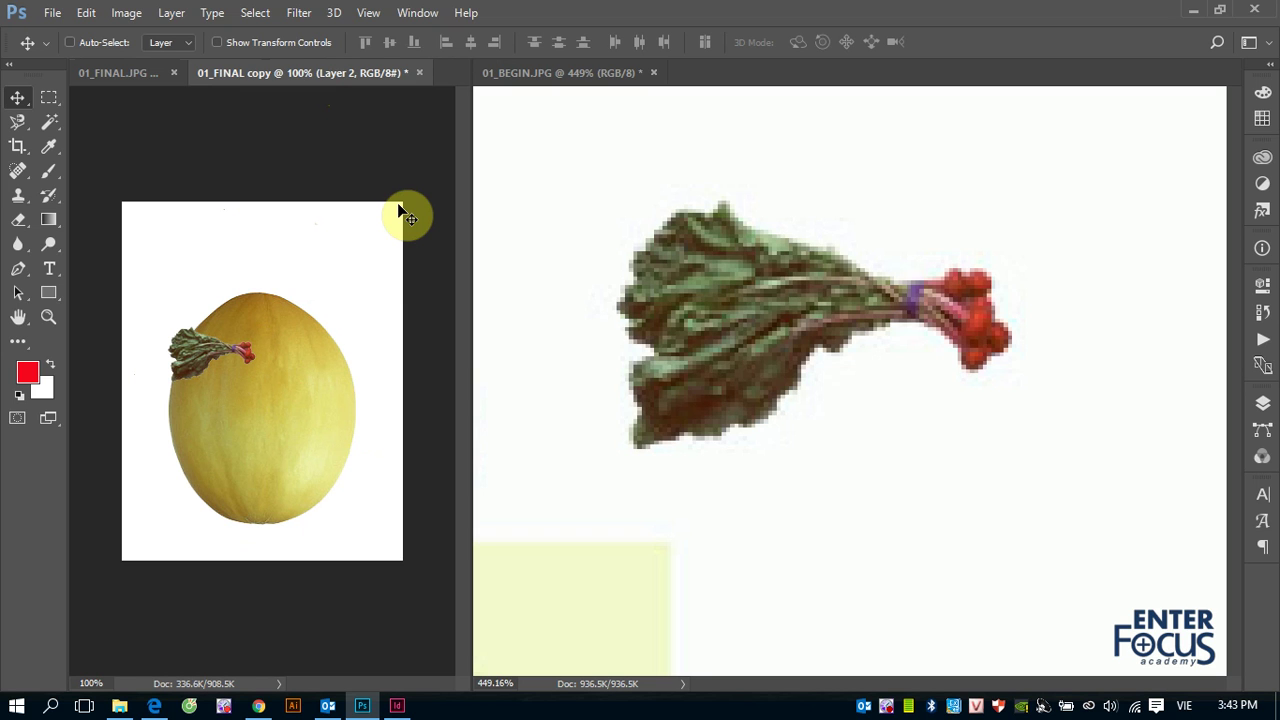
{"action": "left_click", "coordinate": [1262, 405]}
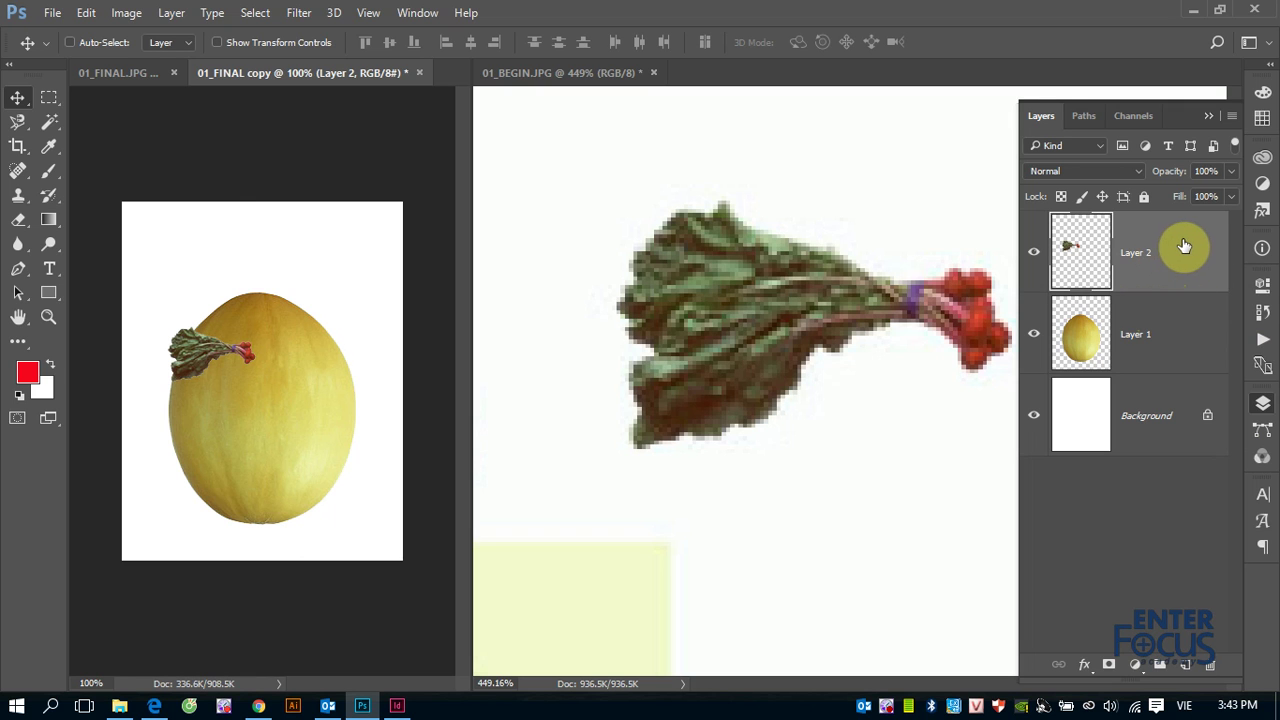
{"action": "left_click_drag", "start_coordinate": [1184, 245], "coordinate": [1187, 665]}
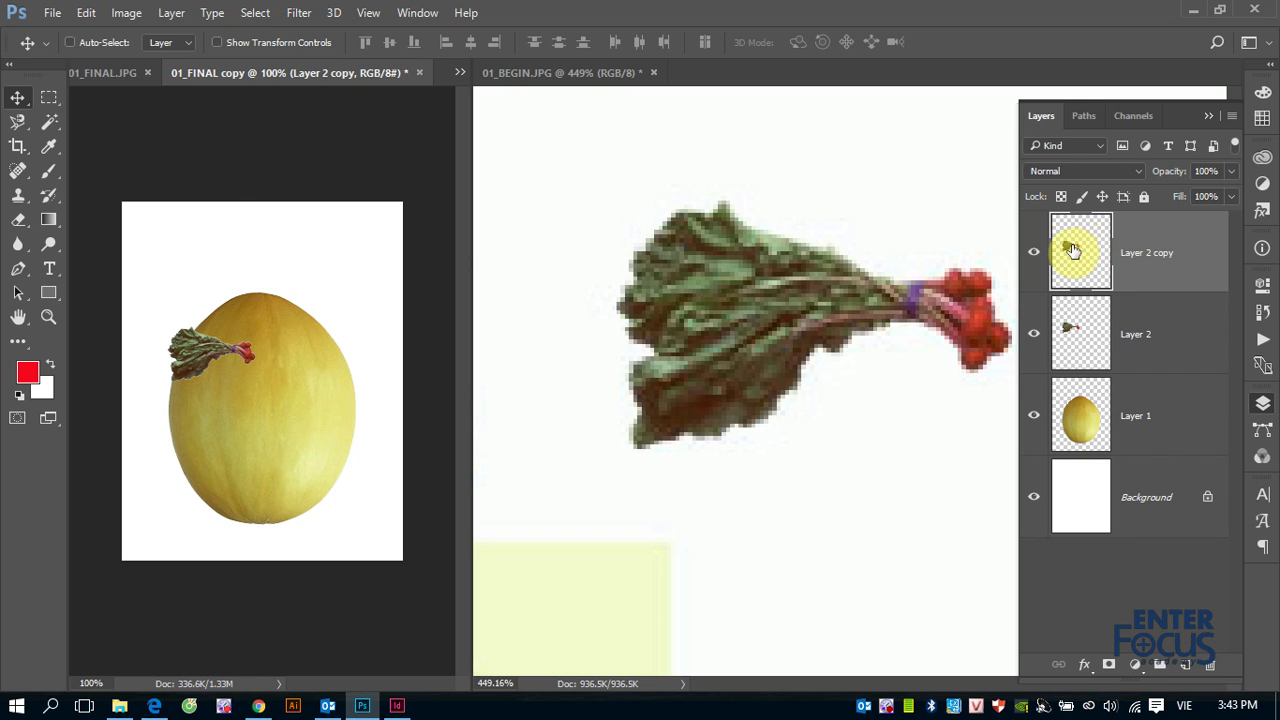
{"action": "left_click_drag", "start_coordinate": [219, 350], "coordinate": [294, 345]}
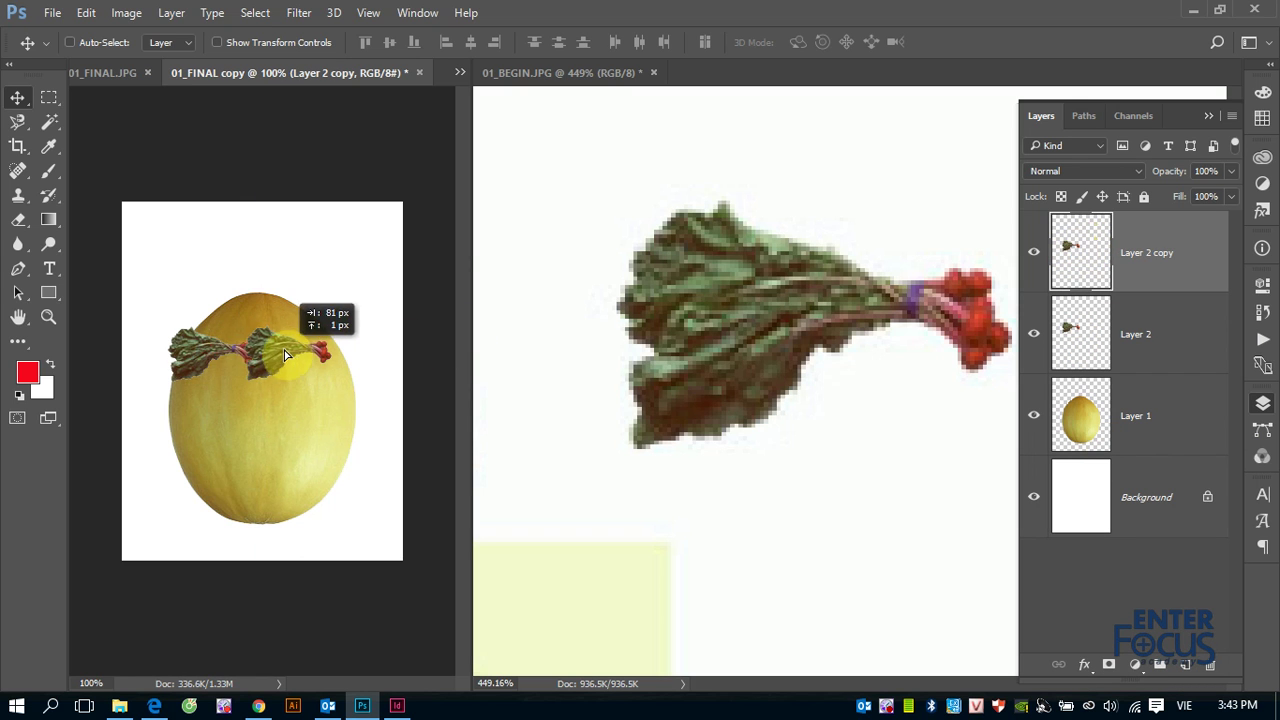
{"action": "left_click_drag", "start_coordinate": [195, 357], "coordinate": [295, 345]}
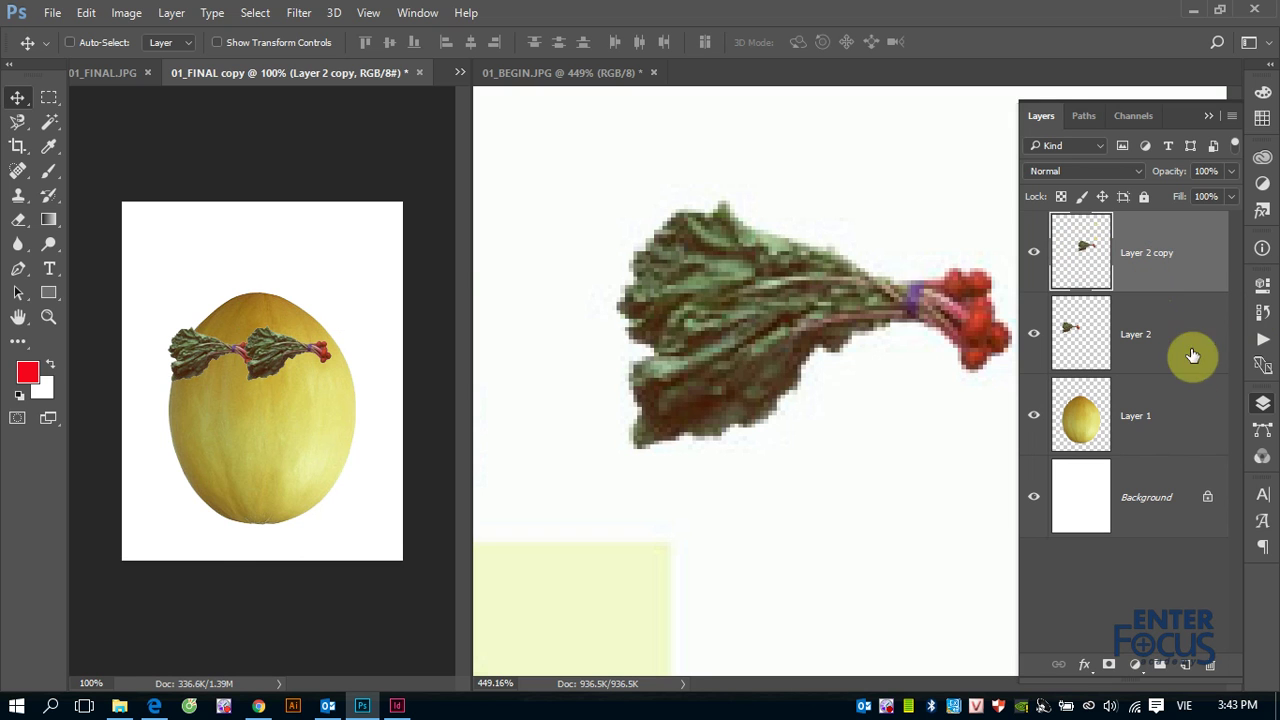
{"action": "left_click_drag", "start_coordinate": [1200, 263], "coordinate": [1211, 666]}
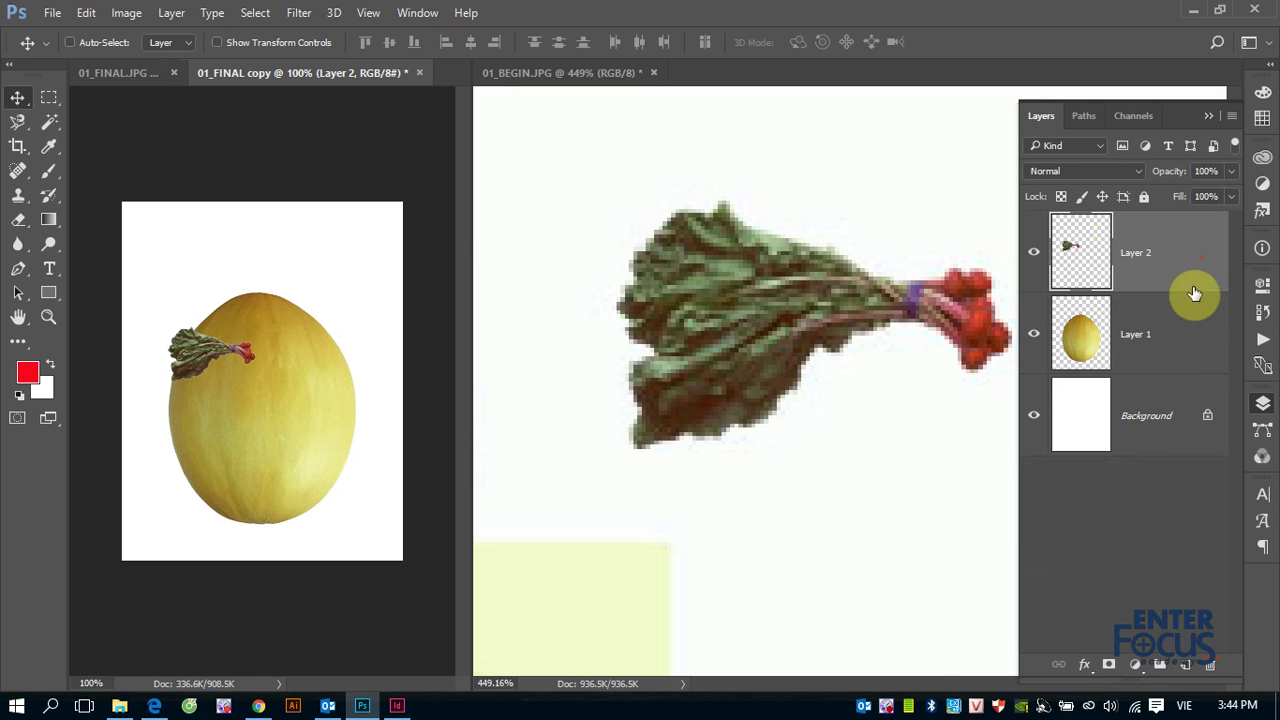
{"action": "right_click", "coordinate": [1172, 260]}
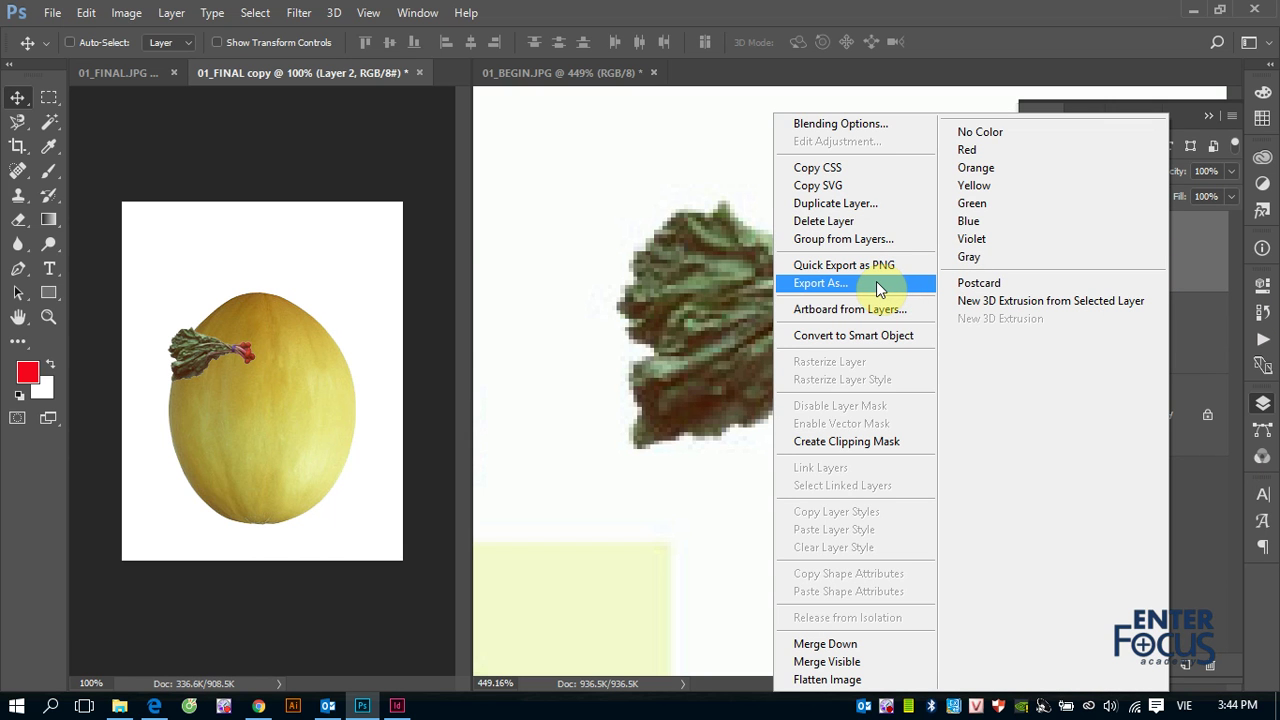
{"action": "left_click", "coordinate": [830, 203]}
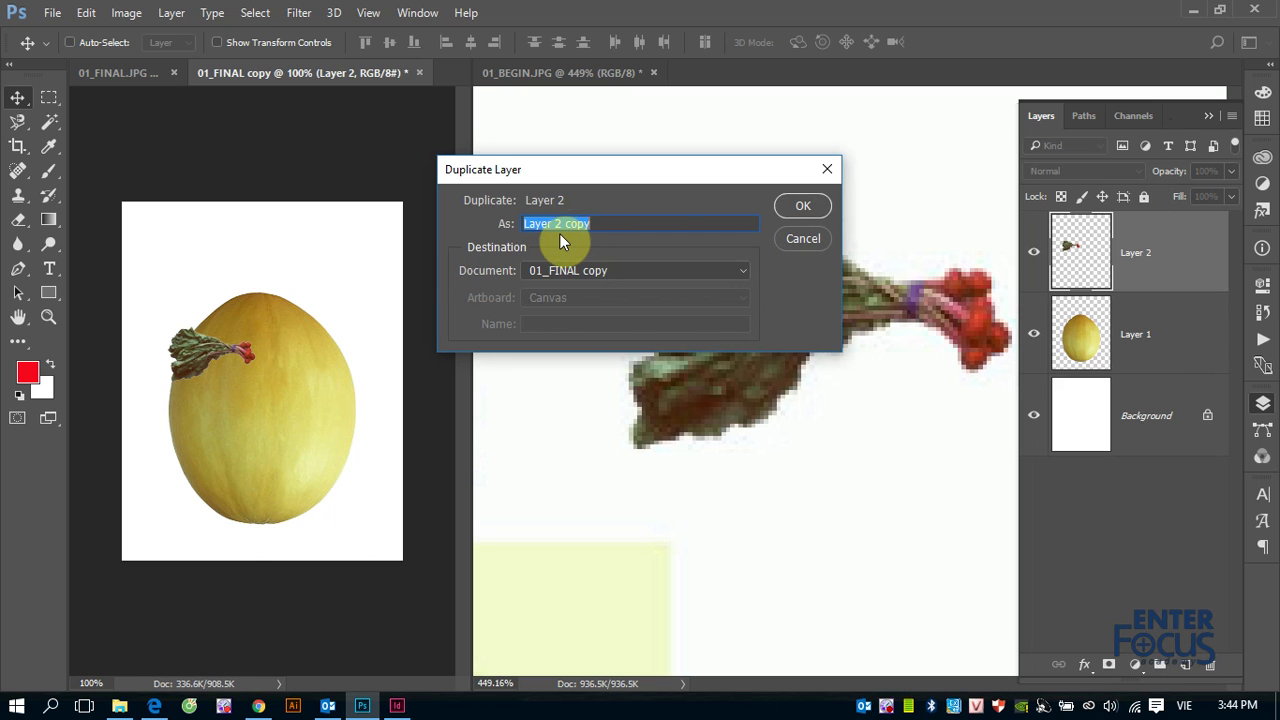
{"action": "left_click", "coordinate": [803, 205]}
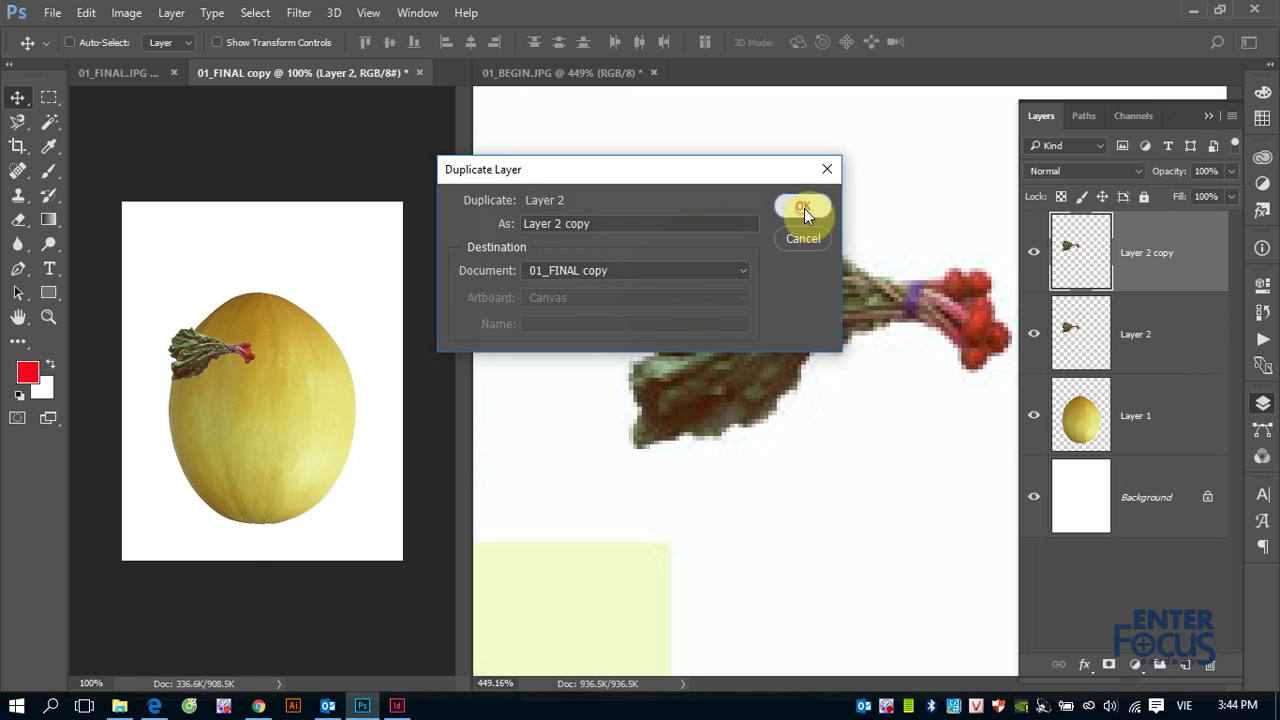
{"action": "left_click_drag", "start_coordinate": [200, 351], "coordinate": [235, 320]}
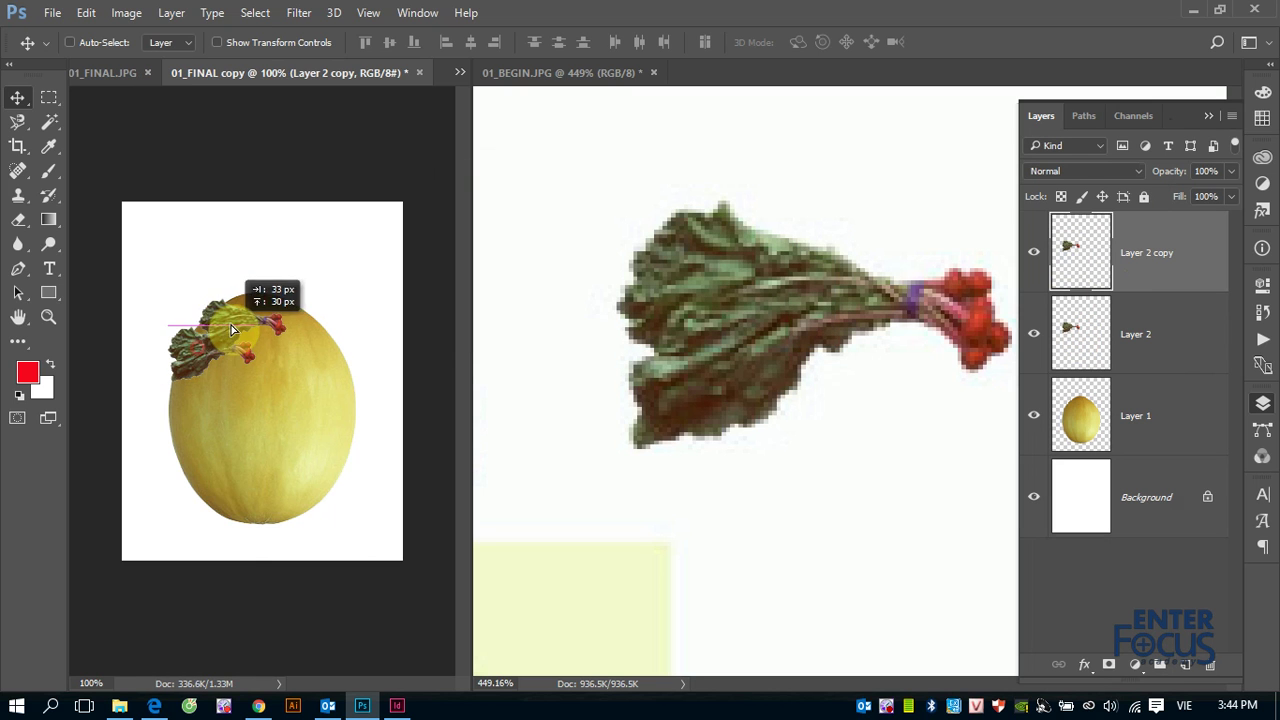
{"action": "left_click_drag", "start_coordinate": [197, 365], "coordinate": [211, 340]}
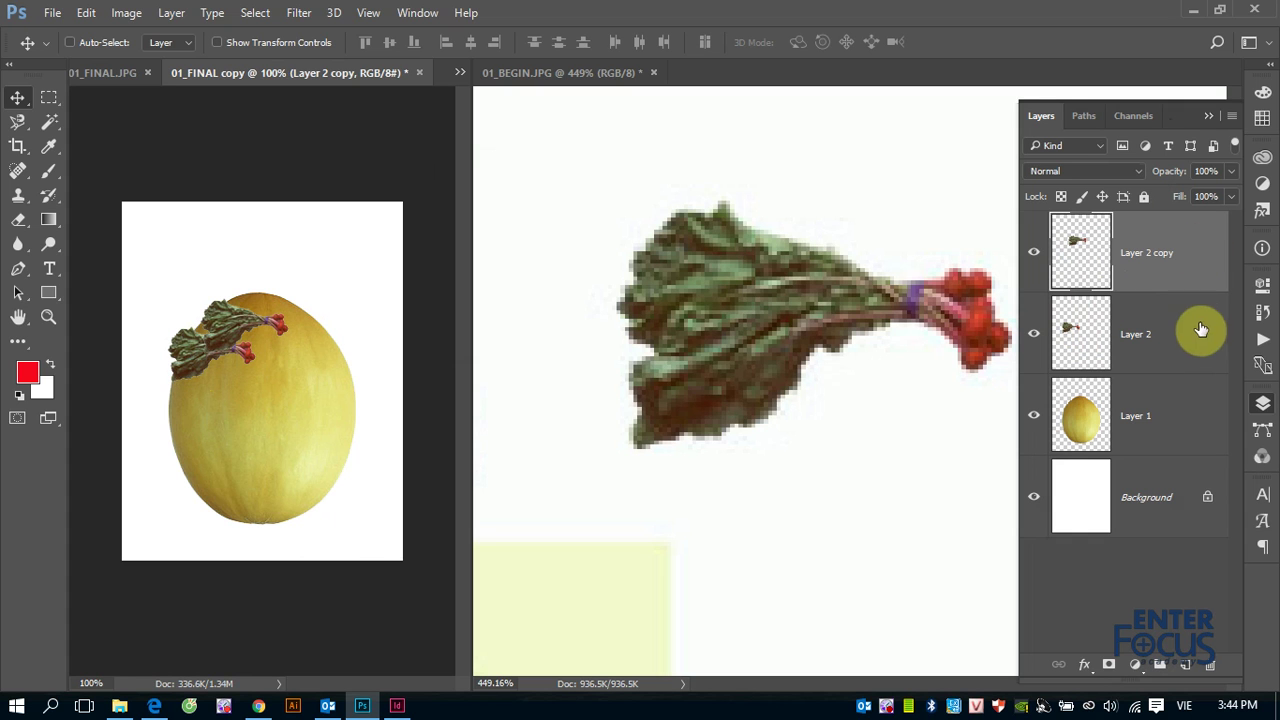
{"action": "left_click_drag", "start_coordinate": [1185, 255], "coordinate": [1210, 664]}
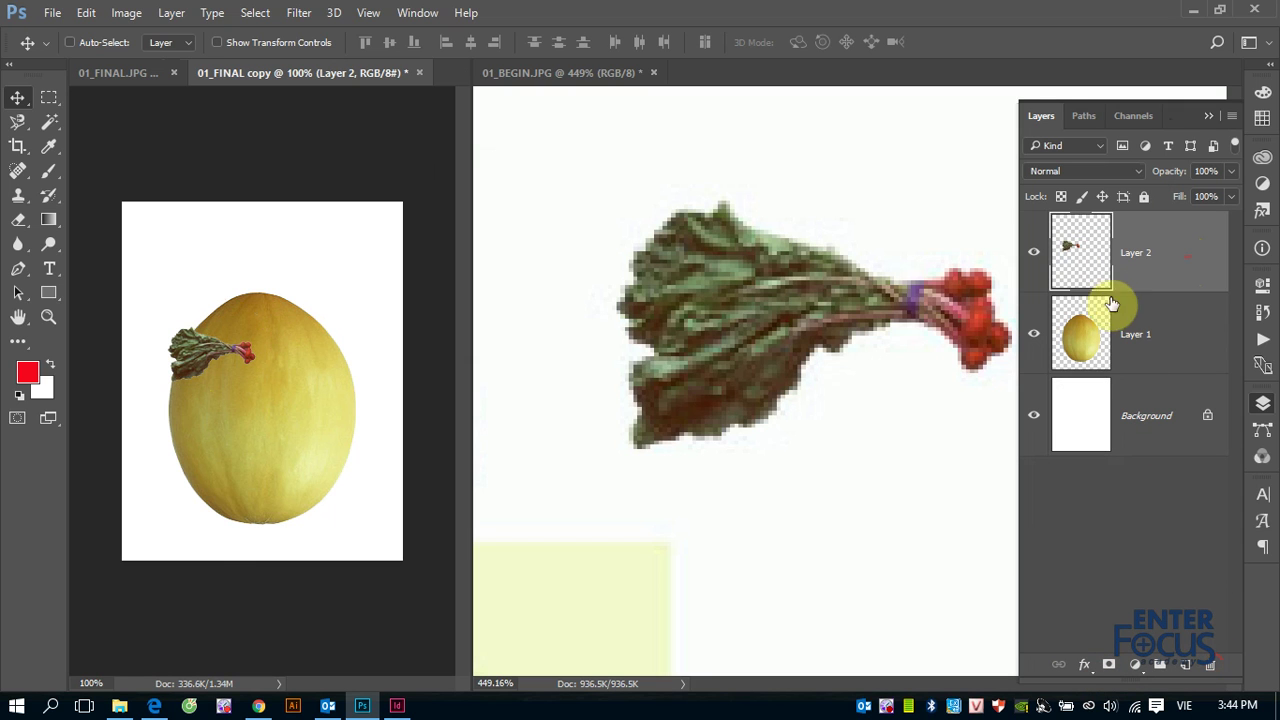
Duplicate the rhubarb with Layer via Copy and place the copy on the melon's upper right.
{"action": "left_click", "coordinate": [168, 18]}
{"action": "mouse_move", "coordinate": [230, 18]}
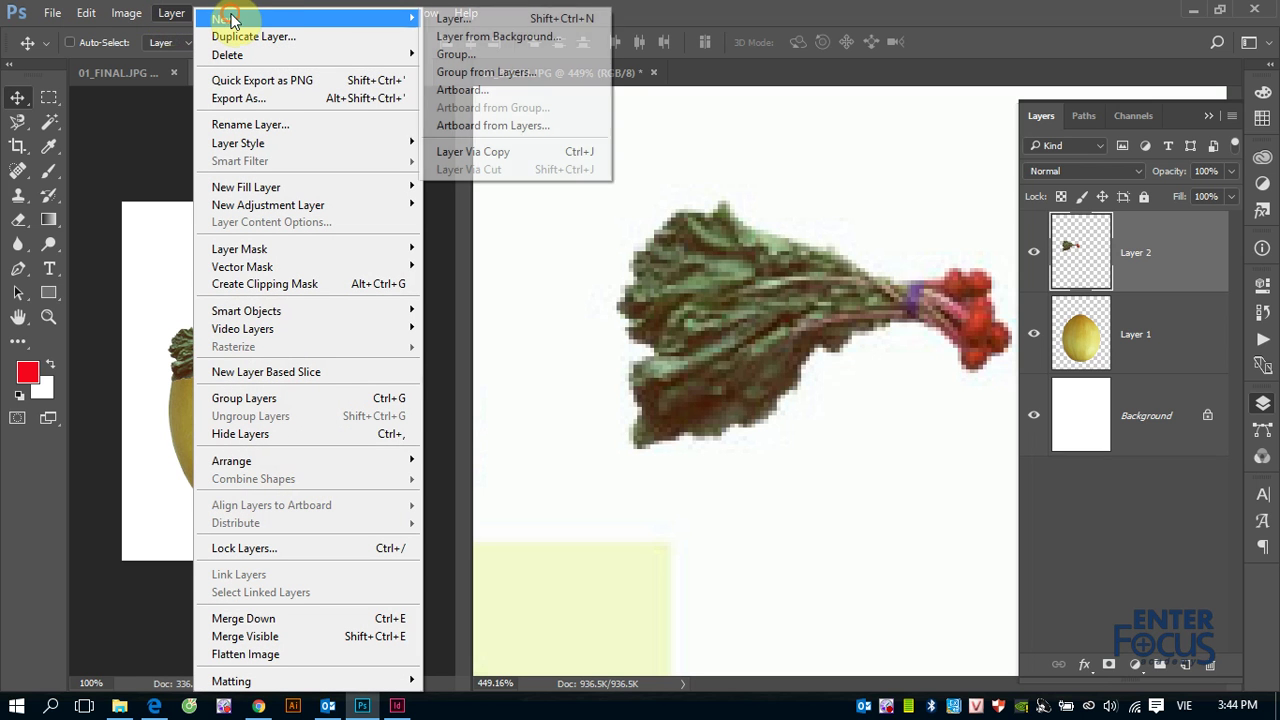
{"action": "left_click", "coordinate": [483, 158]}
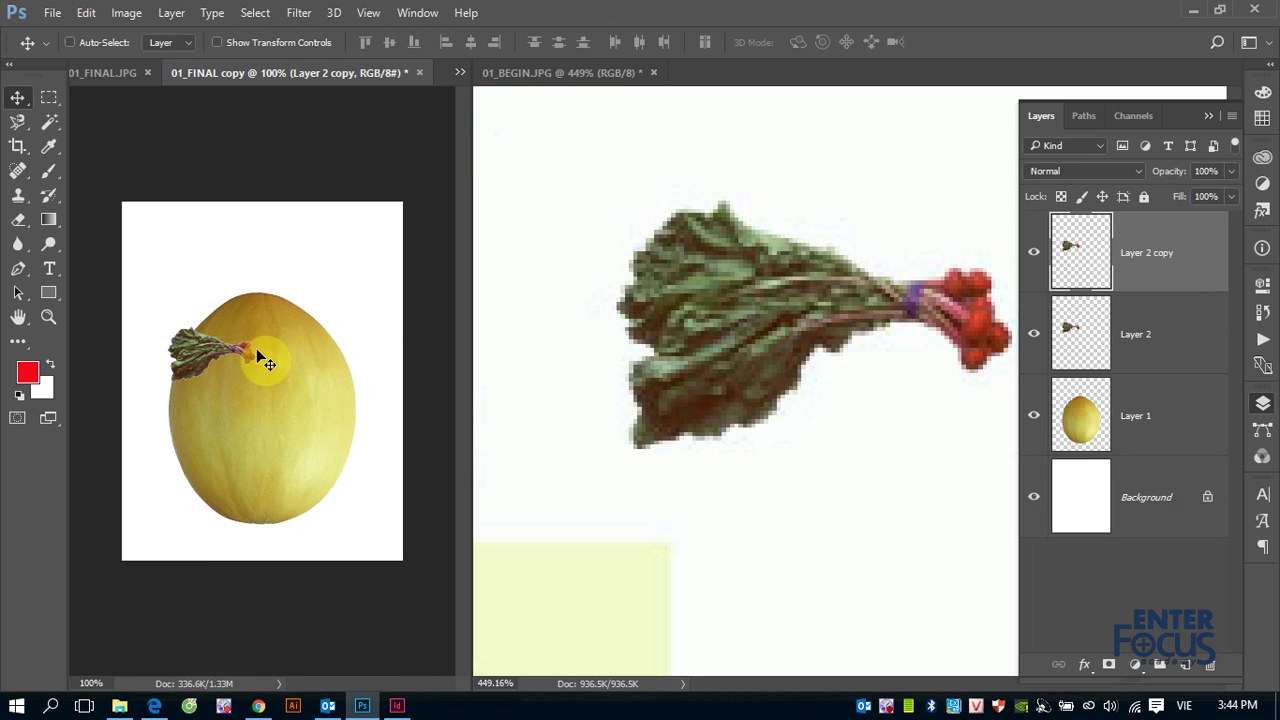
{"action": "left_click_drag", "start_coordinate": [175, 365], "coordinate": [205, 335]}
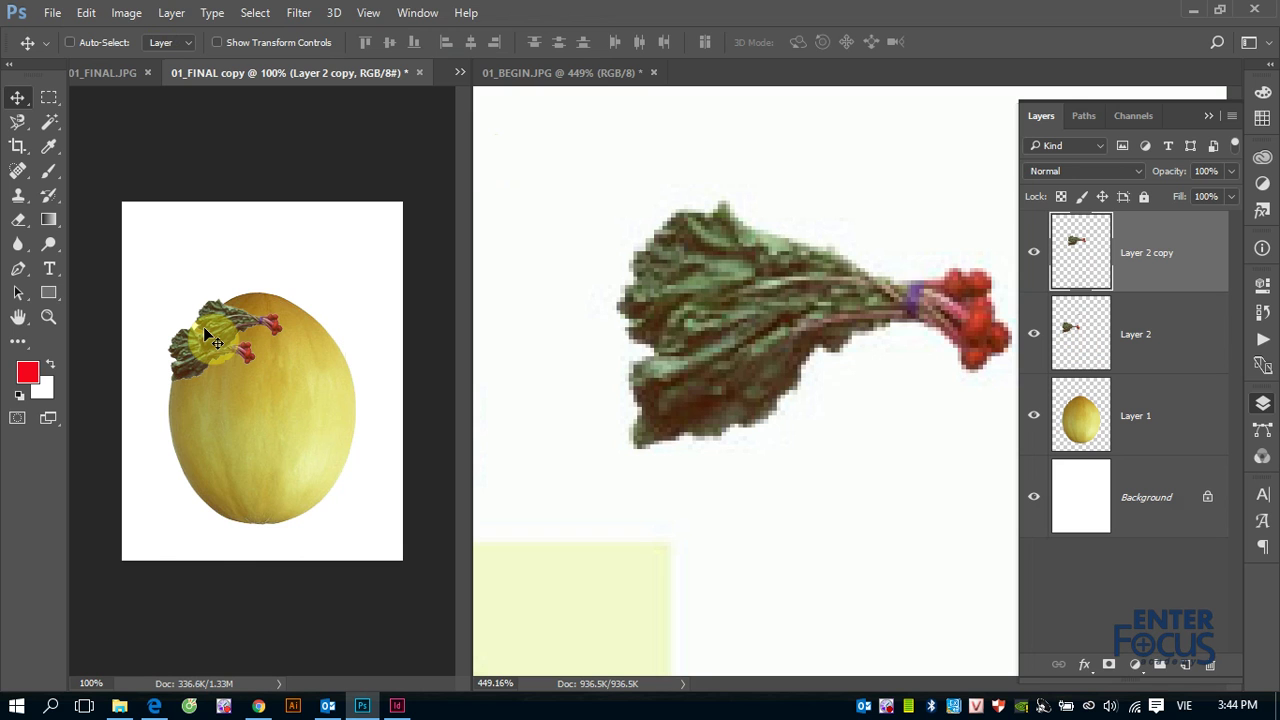
{"action": "left_click_drag", "start_coordinate": [1185, 255], "coordinate": [1210, 664]}
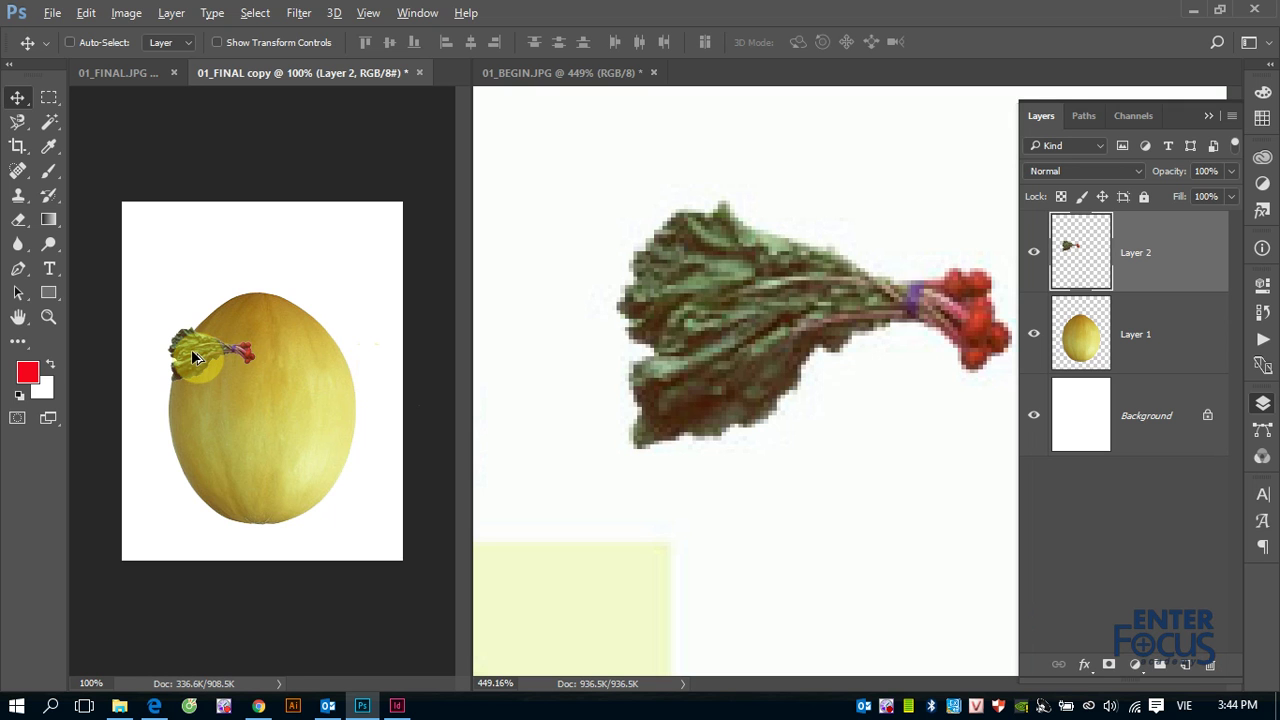
{"action": "left_click_drag", "start_coordinate": [194, 358], "coordinate": [297, 364]}
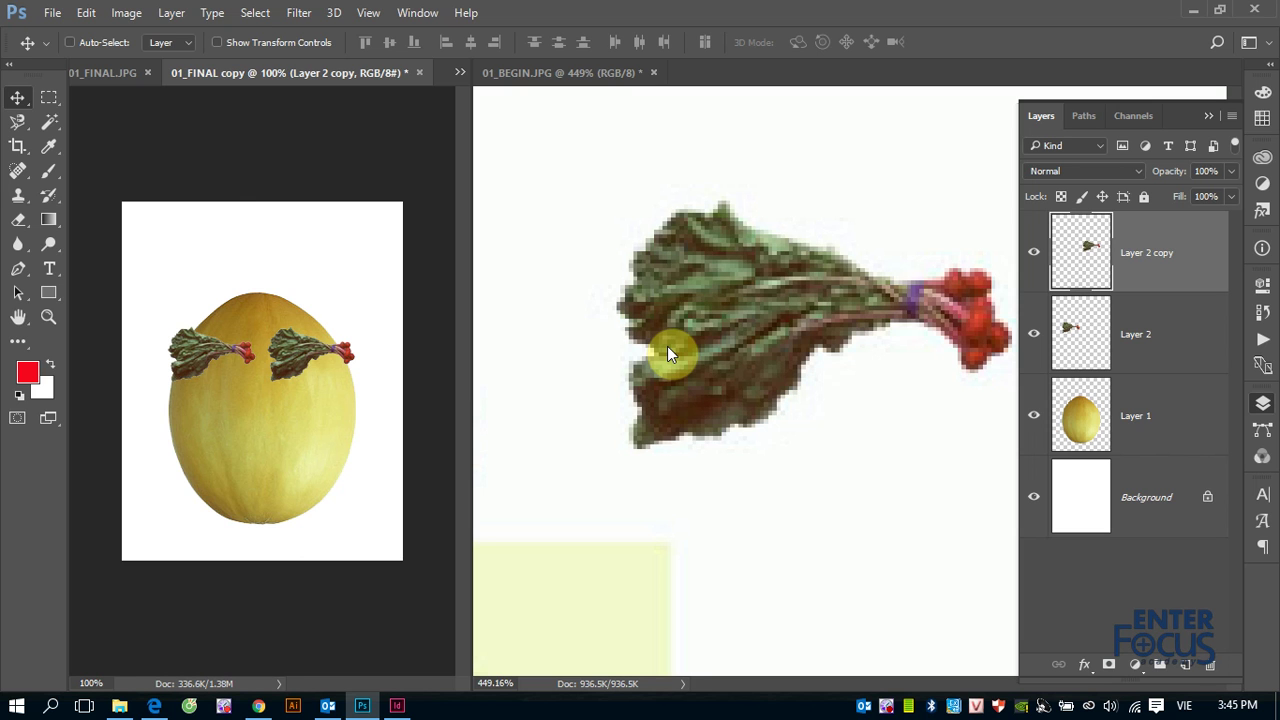
Flip the right rhubarb horizontally so the two brows mirror each other.
{"action": "left_click", "coordinate": [86, 12]}
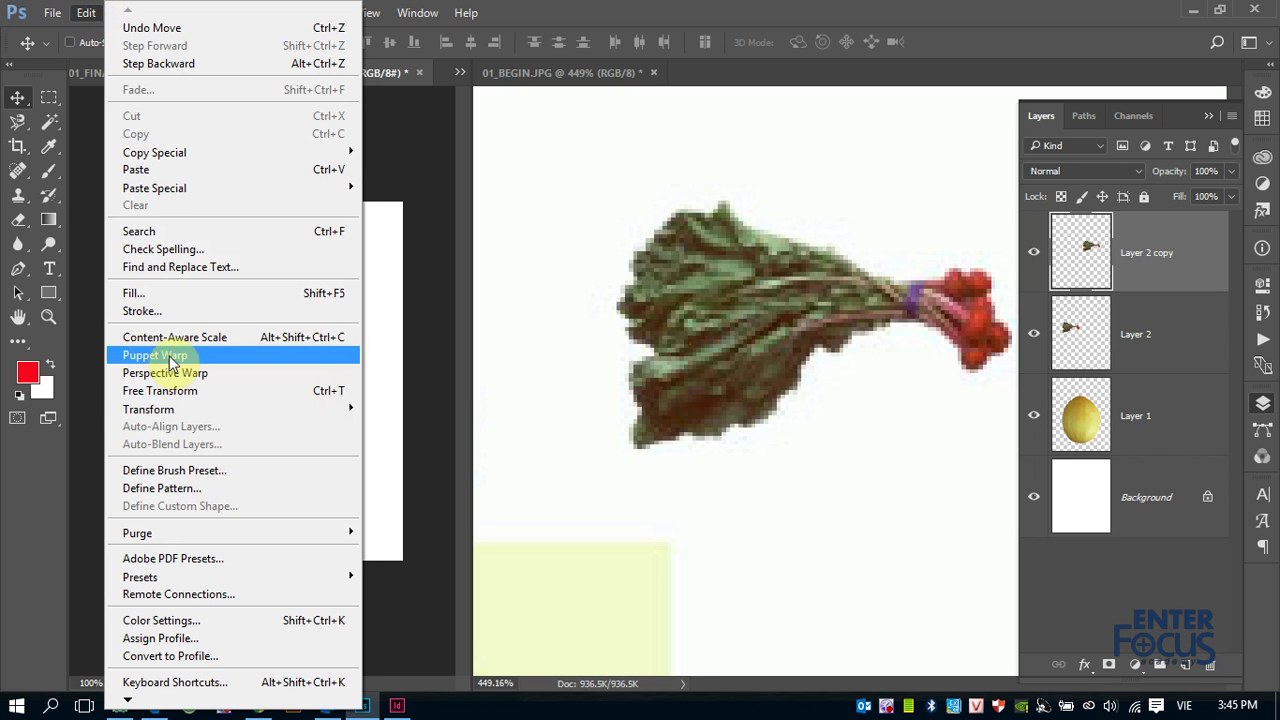
{"action": "mouse_move", "coordinate": [148, 409]}
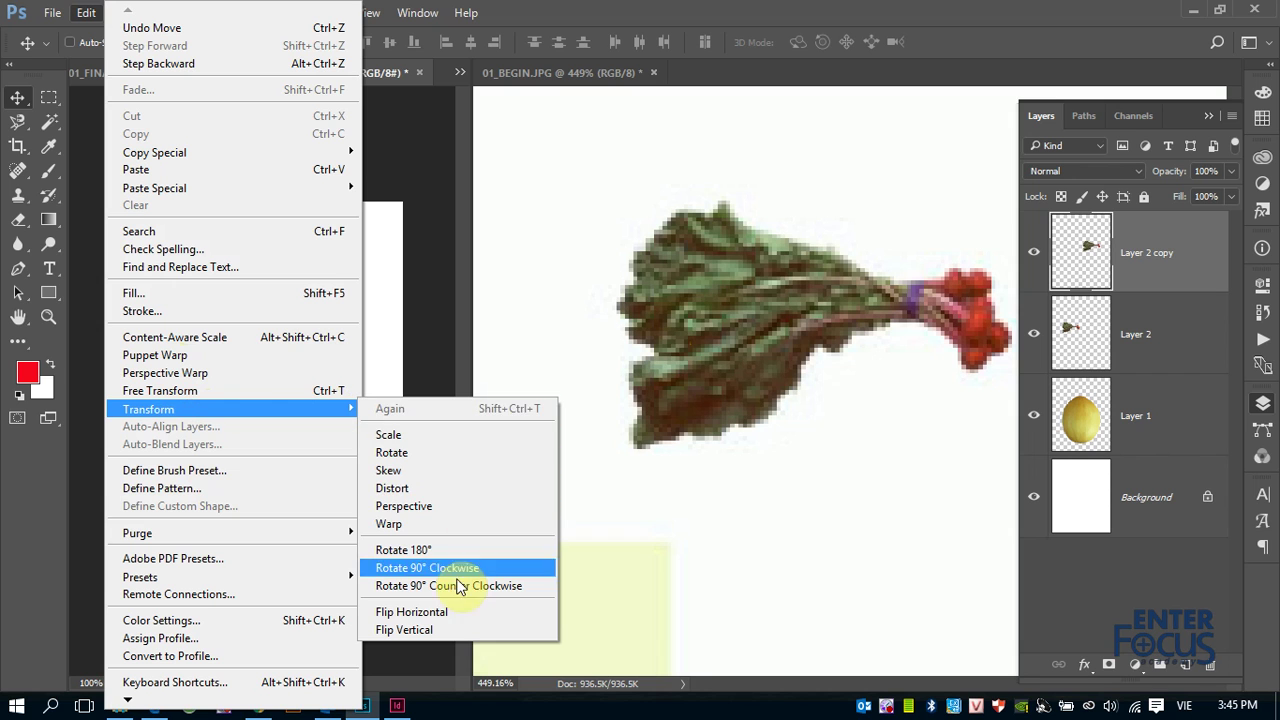
{"action": "left_click", "coordinate": [437, 621]}
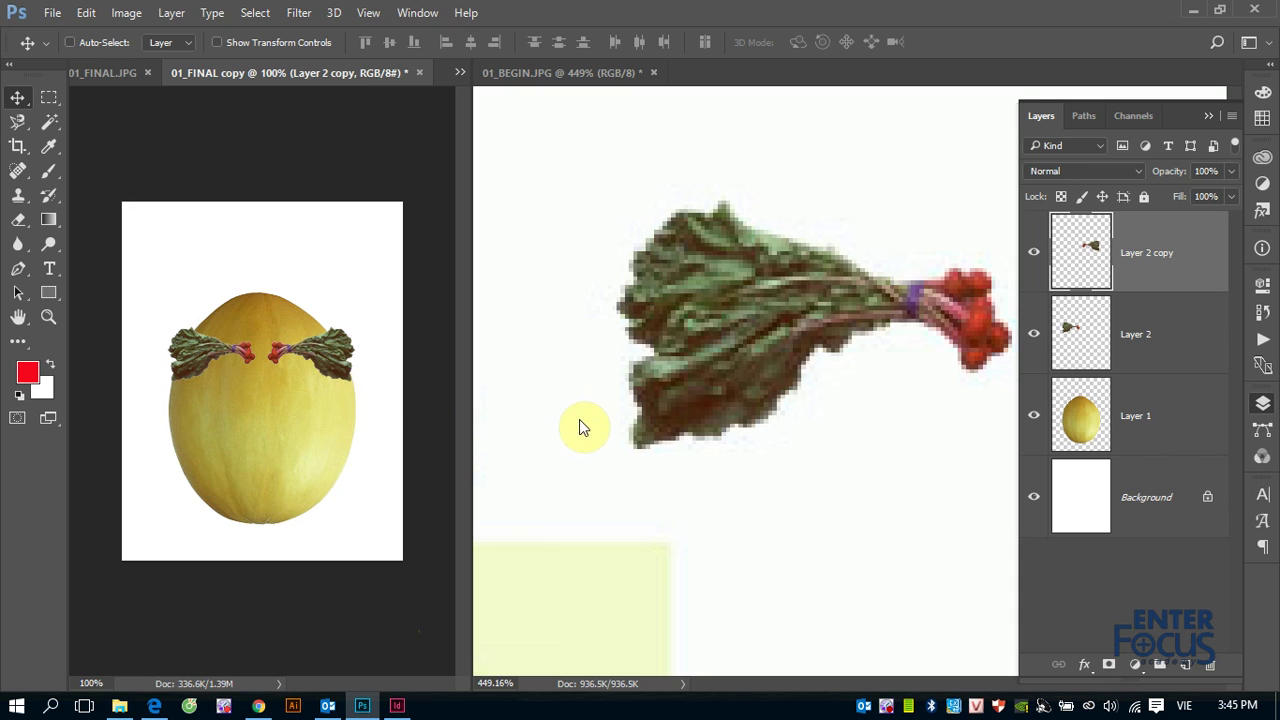
{"action": "left_click", "coordinate": [1210, 118]}
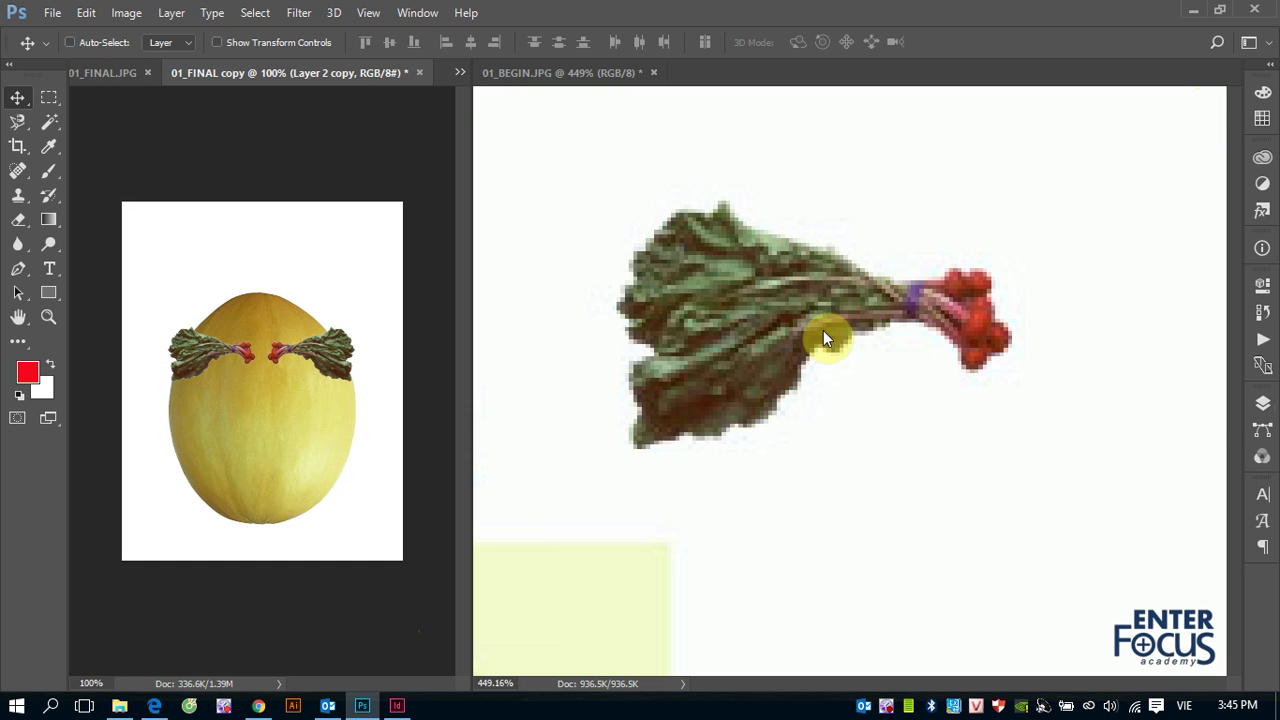
{"action": "left_click", "coordinate": [709, 391]}
Centre the bow-tie pasta in view and choose the Polygonal Lasso Tool.
{"action": "mouse_move", "coordinate": [824, 309]}
{"action": "left_mouse_down"}
{"action": "mouse_move", "coordinate": [686, 349]}
{"action": "mouse_move", "coordinate": [971, 466]}
{"action": "mouse_move", "coordinate": [777, 437]}
{"action": "mouse_move", "coordinate": [536, 290]}
{"action": "left_mouse_up"}
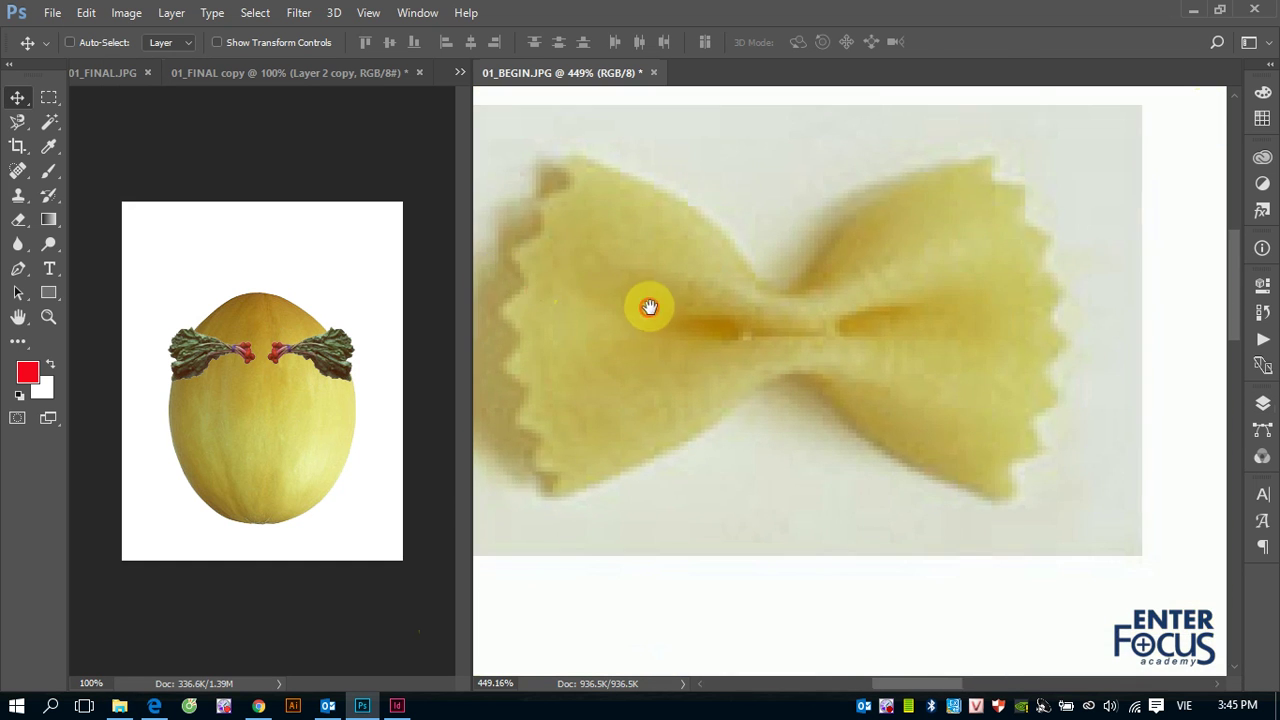
{"action": "left_click_drag", "start_coordinate": [651, 300], "coordinate": [671, 291]}
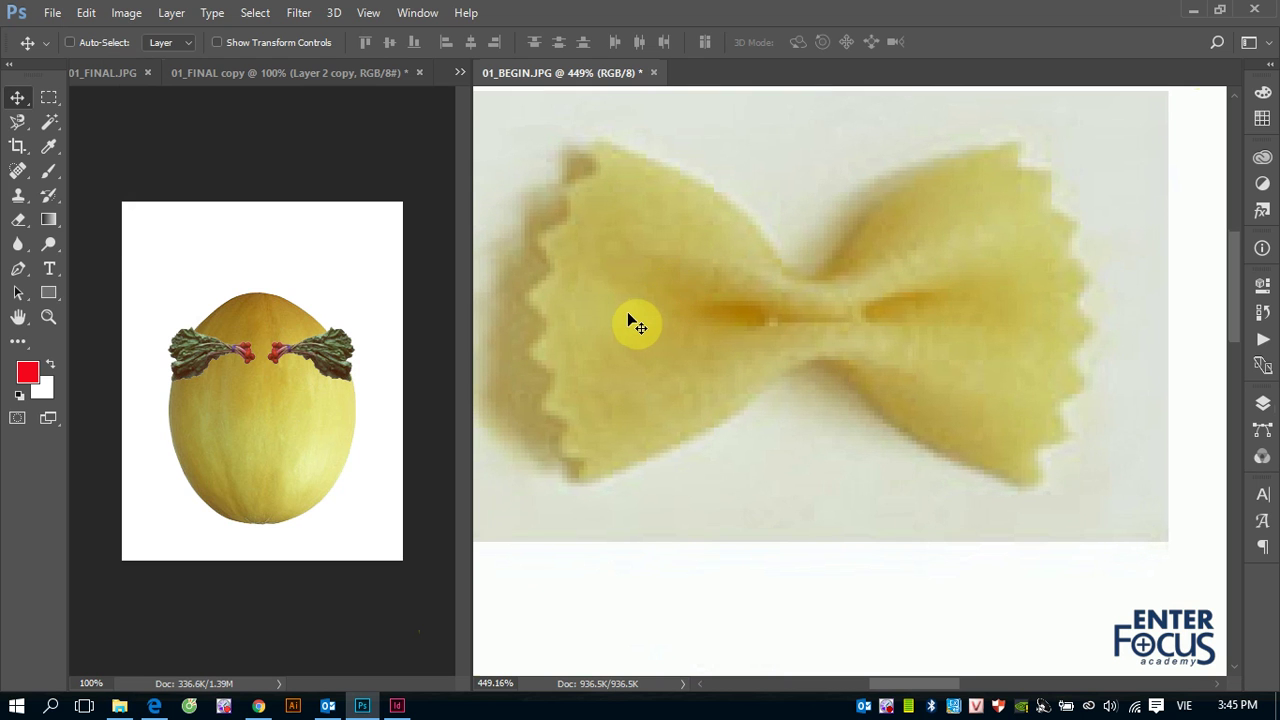
{"action": "left_click", "coordinate": [17, 121]}
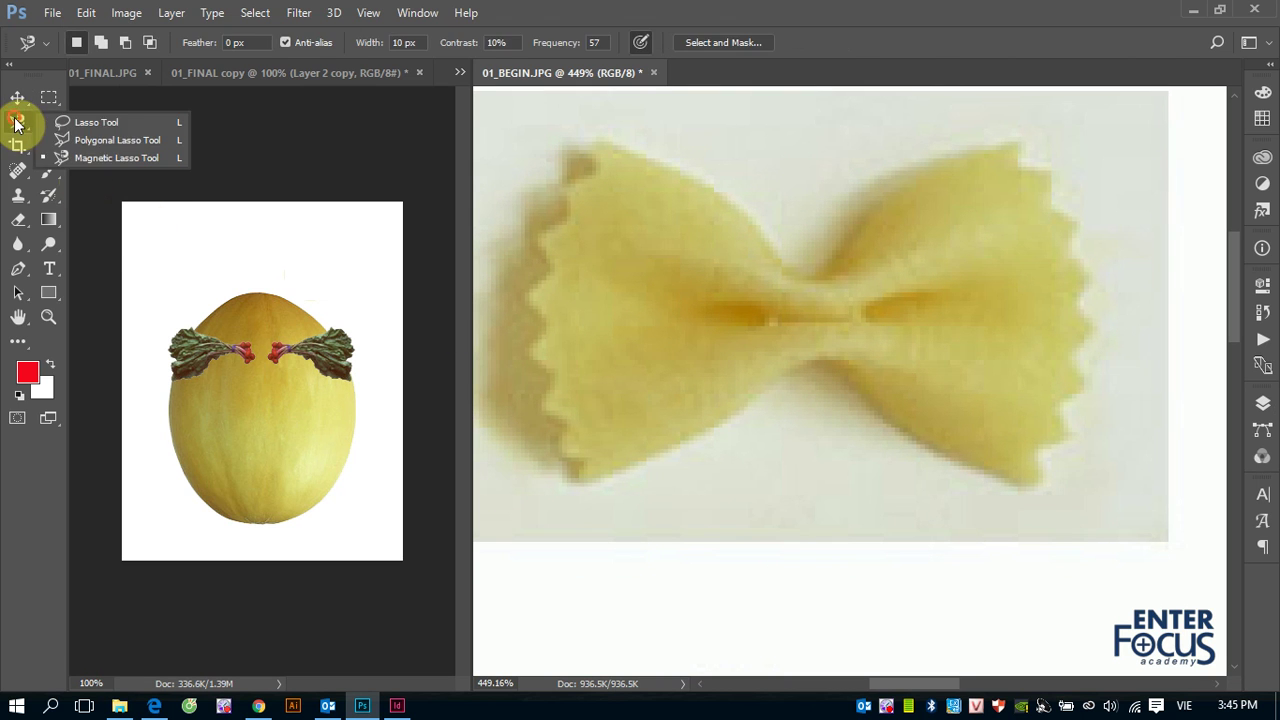
{"action": "left_click", "coordinate": [92, 140]}
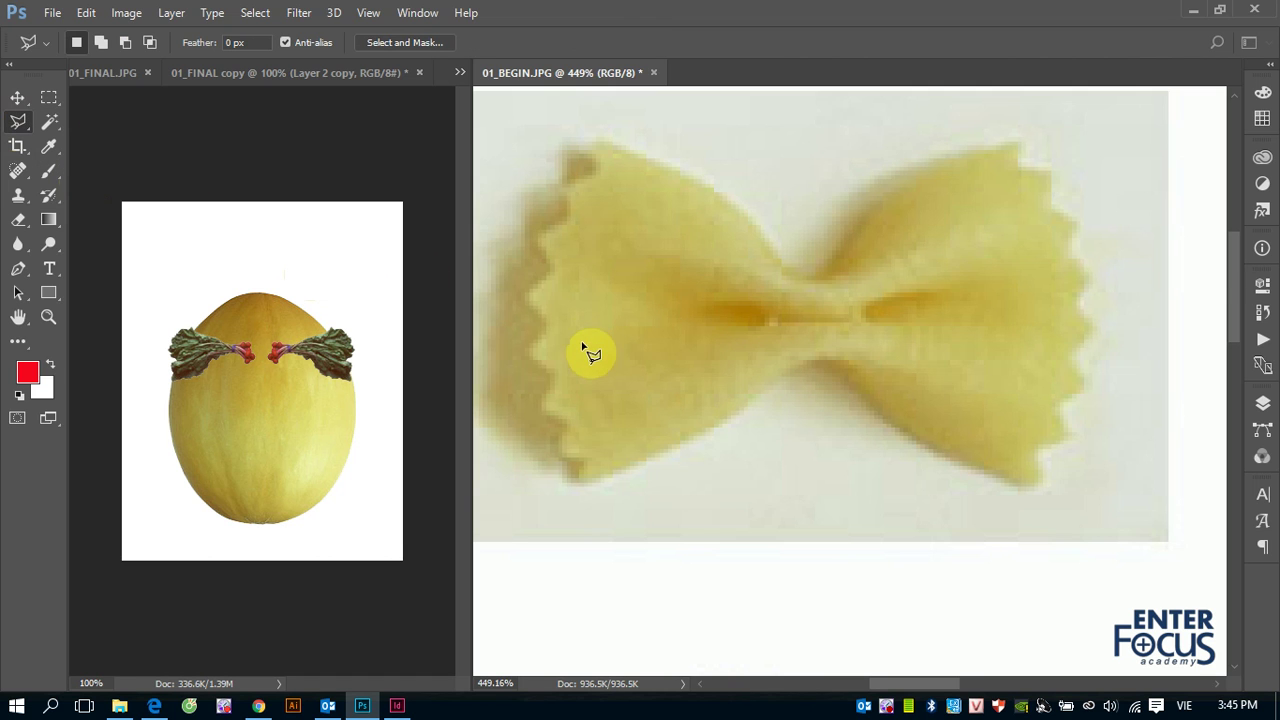
Trace polygon points up the pasta's left edge, across the top and onto the right wing.
{"action": "left_click", "coordinate": [552, 328]}
{"action": "left_click", "coordinate": [523, 296]}
{"action": "left_click", "coordinate": [552, 263]}
{"action": "left_click", "coordinate": [539, 236]}
{"action": "left_click", "coordinate": [567, 183]}
{"action": "left_click", "coordinate": [598, 174]}
{"action": "left_click", "coordinate": [595, 148]}
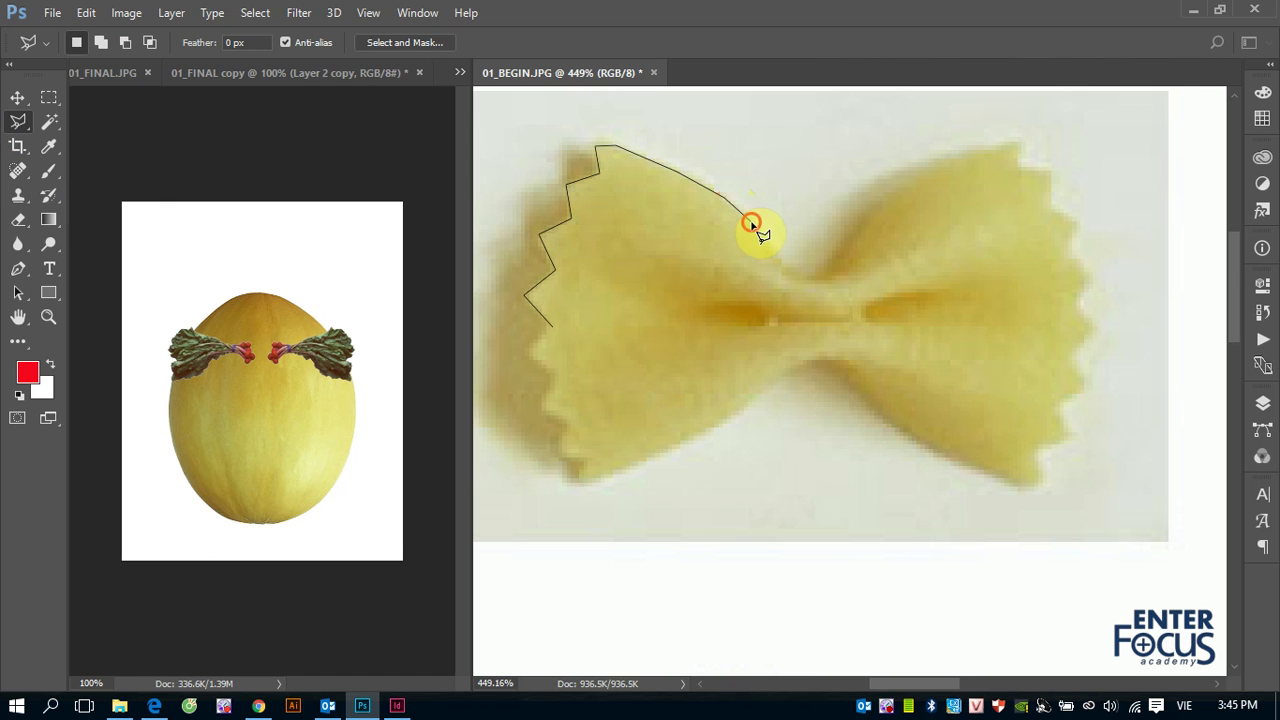
{"action": "left_click", "coordinate": [811, 276]}
{"action": "left_click", "coordinate": [881, 207]}
{"action": "left_click", "coordinate": [958, 160]}
{"action": "left_click", "coordinate": [1022, 146]}
{"action": "left_click", "coordinate": [1050, 171]}
{"action": "left_click", "coordinate": [1051, 208]}
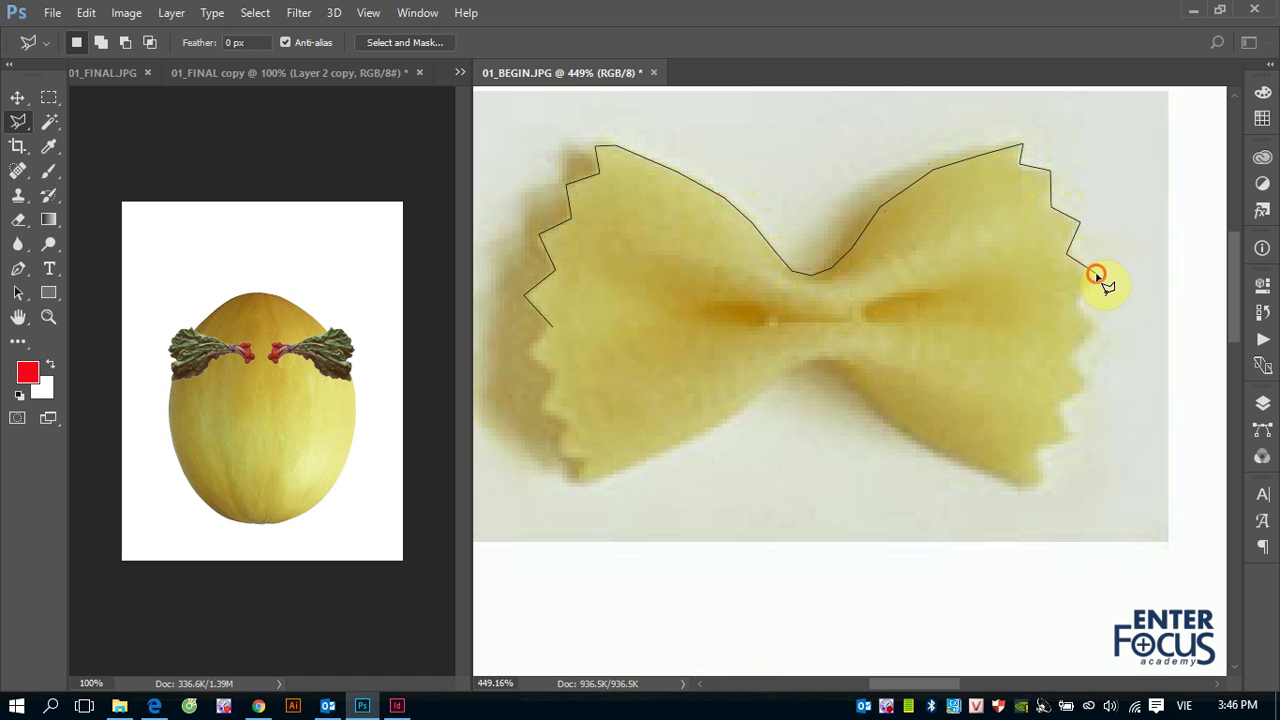
Trace down the right wing, along the bottom edge, and close the outline at the start.
{"action": "left_click", "coordinate": [1096, 326]}
{"action": "left_click", "coordinate": [1086, 389]}
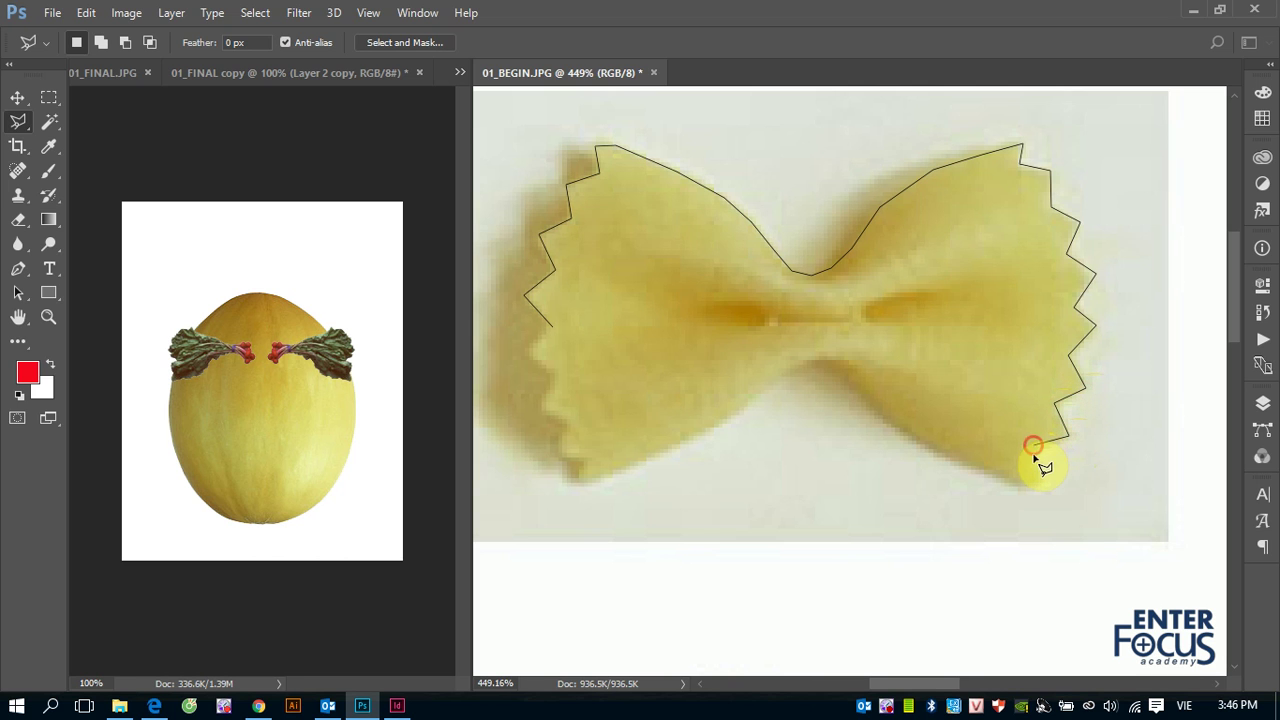
{"action": "left_click", "coordinate": [955, 456]}
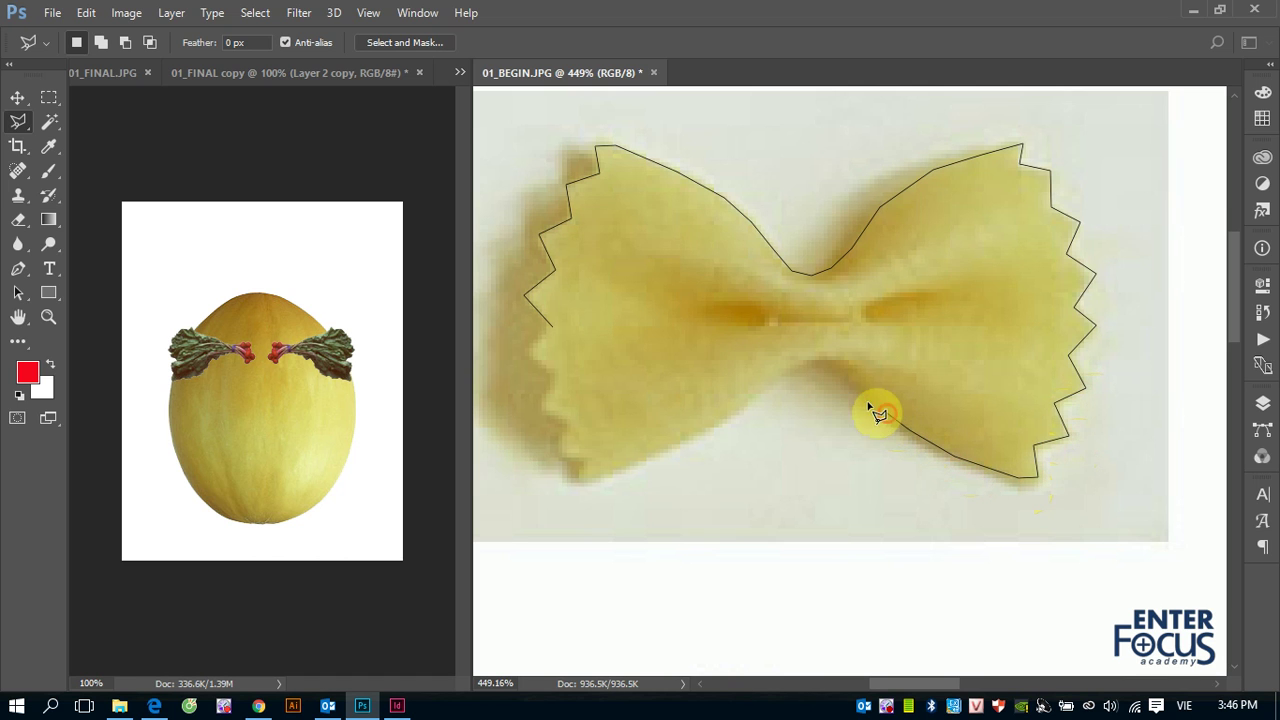
{"action": "left_click", "coordinate": [806, 362]}
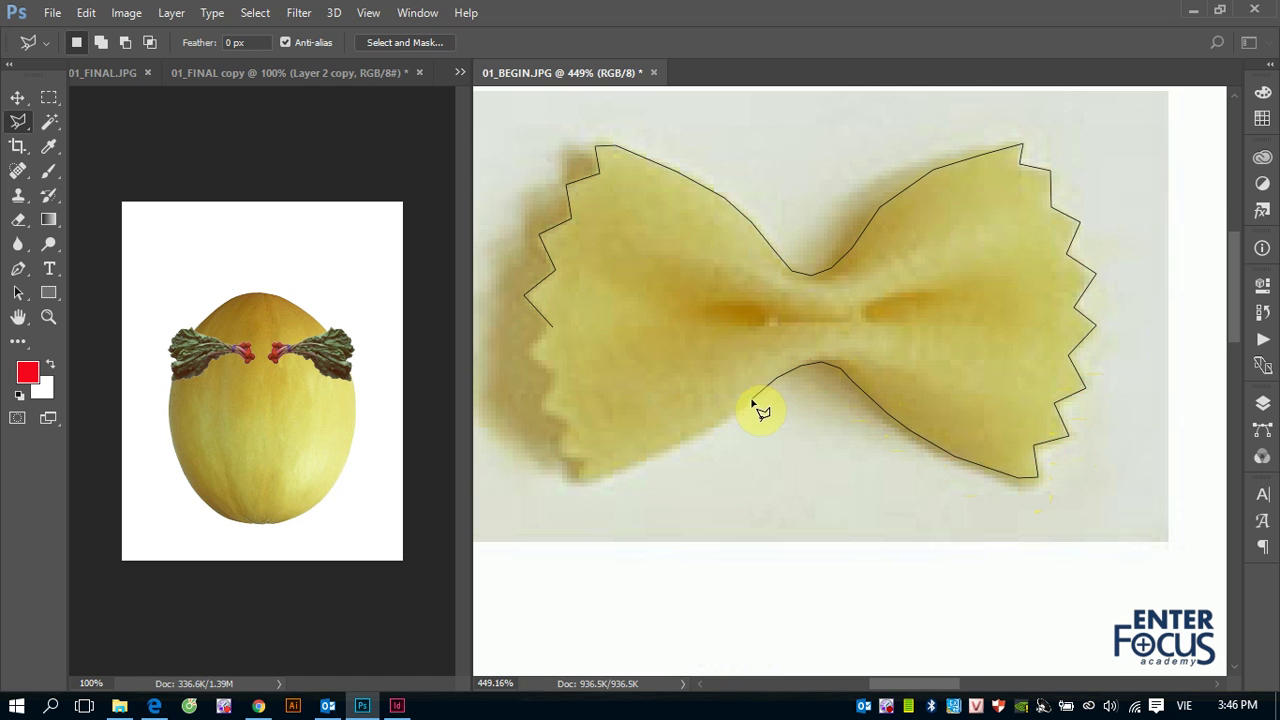
{"action": "left_click", "coordinate": [751, 400]}
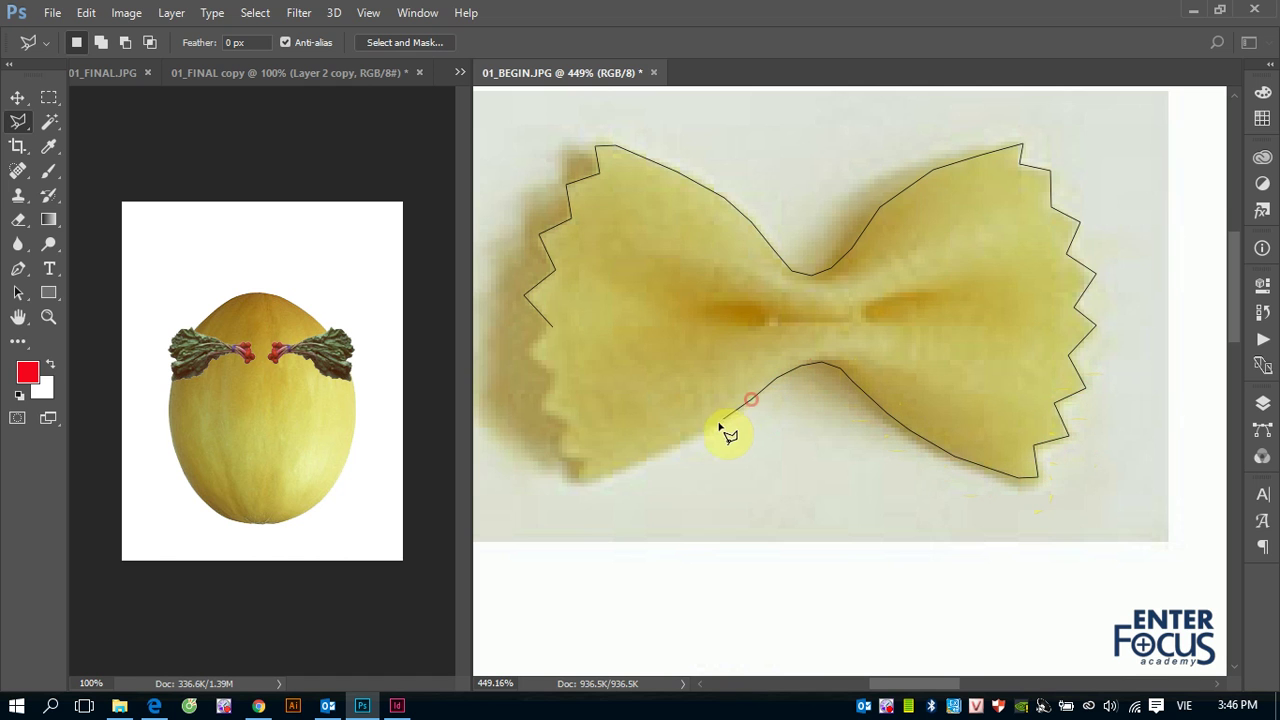
{"action": "left_click", "coordinate": [582, 474]}
{"action": "left_click", "coordinate": [575, 425]}
{"action": "left_click", "coordinate": [541, 407]}
{"action": "left_click", "coordinate": [560, 386]}
{"action": "left_click", "coordinate": [531, 356]}
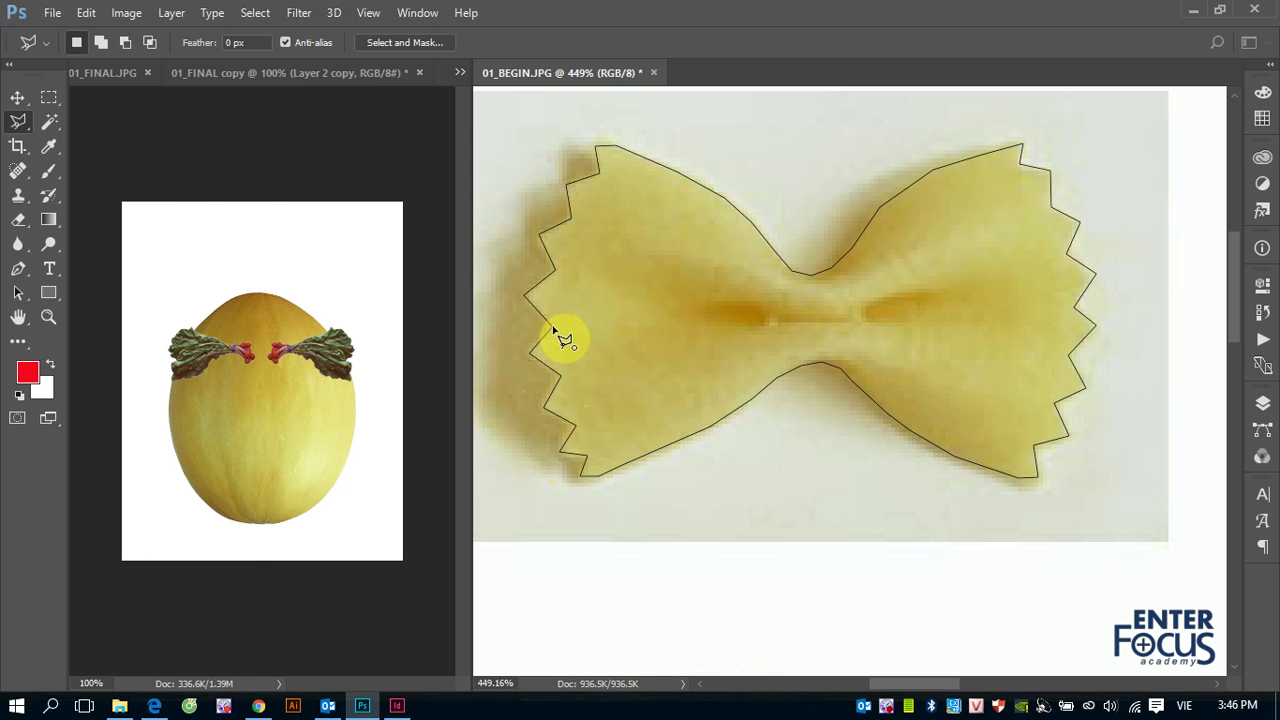
{"action": "left_click", "coordinate": [555, 330]}
Drag the selected pasta into 01_FINAL copy as a bow at the melon's chin, then deselect.
{"action": "key", "text": "v"}
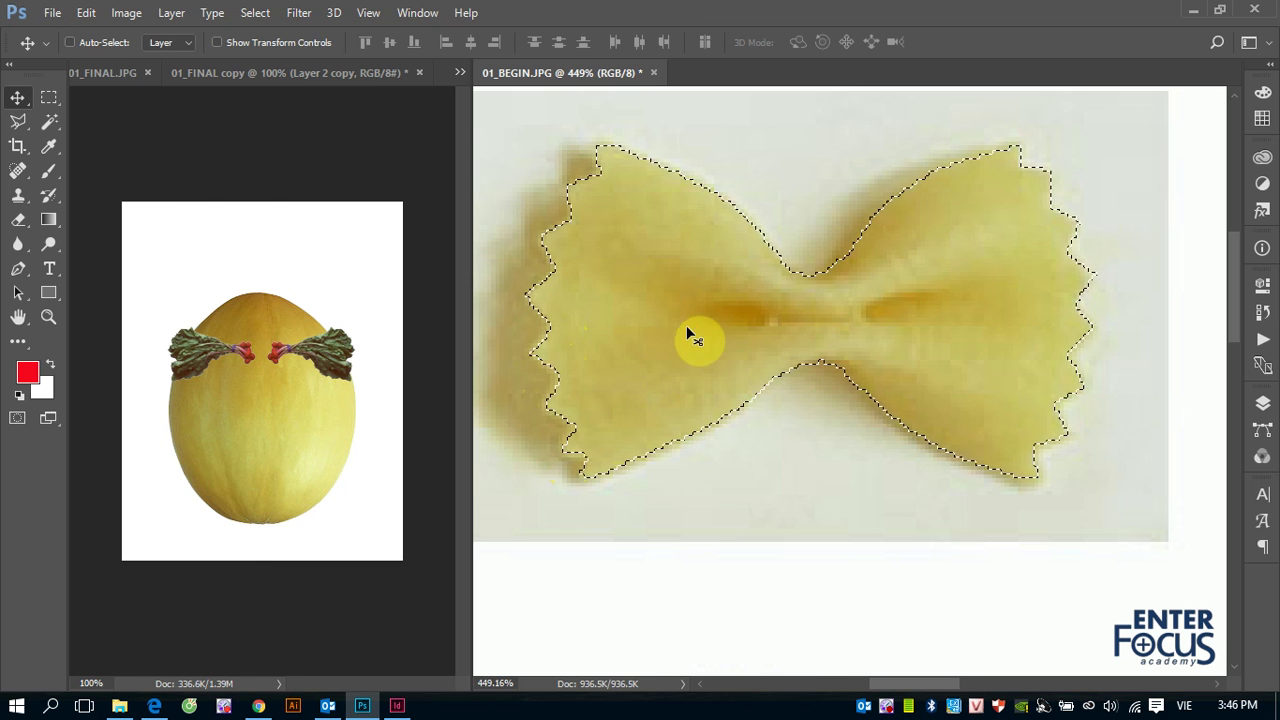
{"action": "mouse_move", "coordinate": [686, 326]}
{"action": "left_mouse_down"}
{"action": "mouse_move", "coordinate": [258, 483]}
{"action": "mouse_move", "coordinate": [262, 518]}
{"action": "left_mouse_up"}
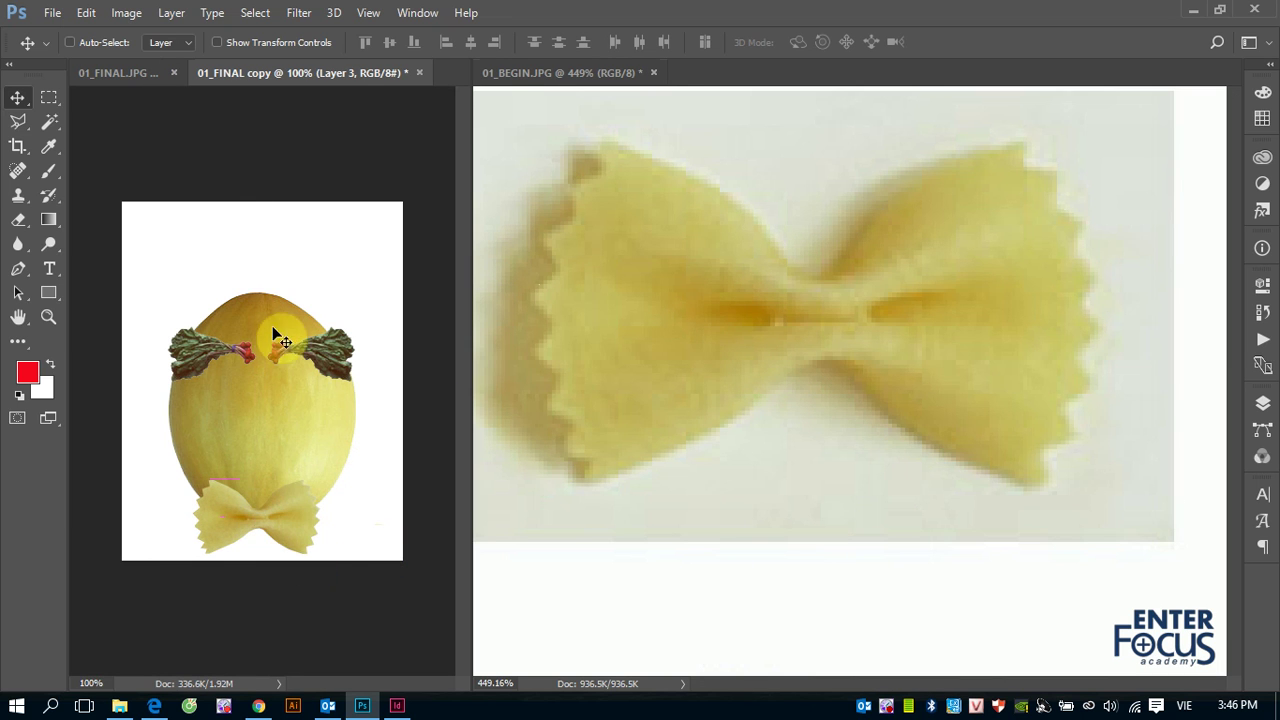
{"action": "left_click", "coordinate": [680, 314]}
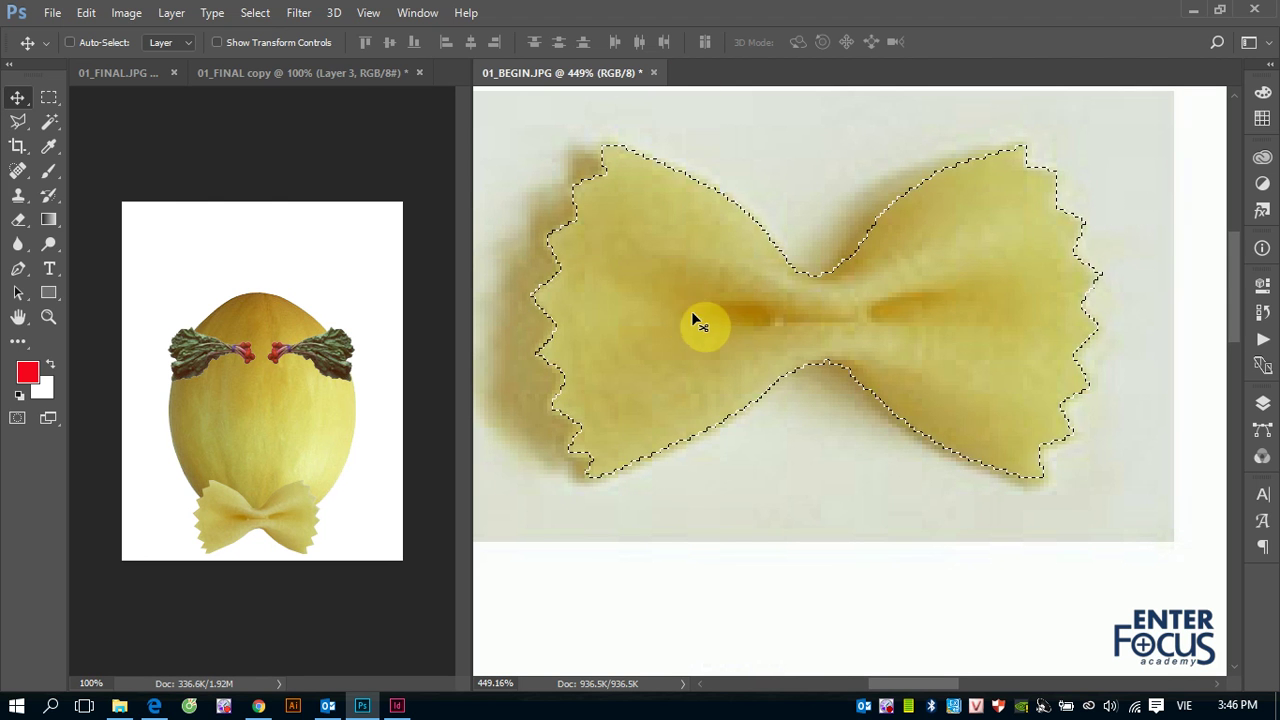
{"action": "key", "text": "ctrl+d"}
{"action": "mouse_move", "coordinate": [623, 294]}
{"action": "left_mouse_down"}
{"action": "mouse_move", "coordinate": [976, 197]}
{"action": "mouse_move", "coordinate": [886, 171]}
{"action": "left_mouse_up"}
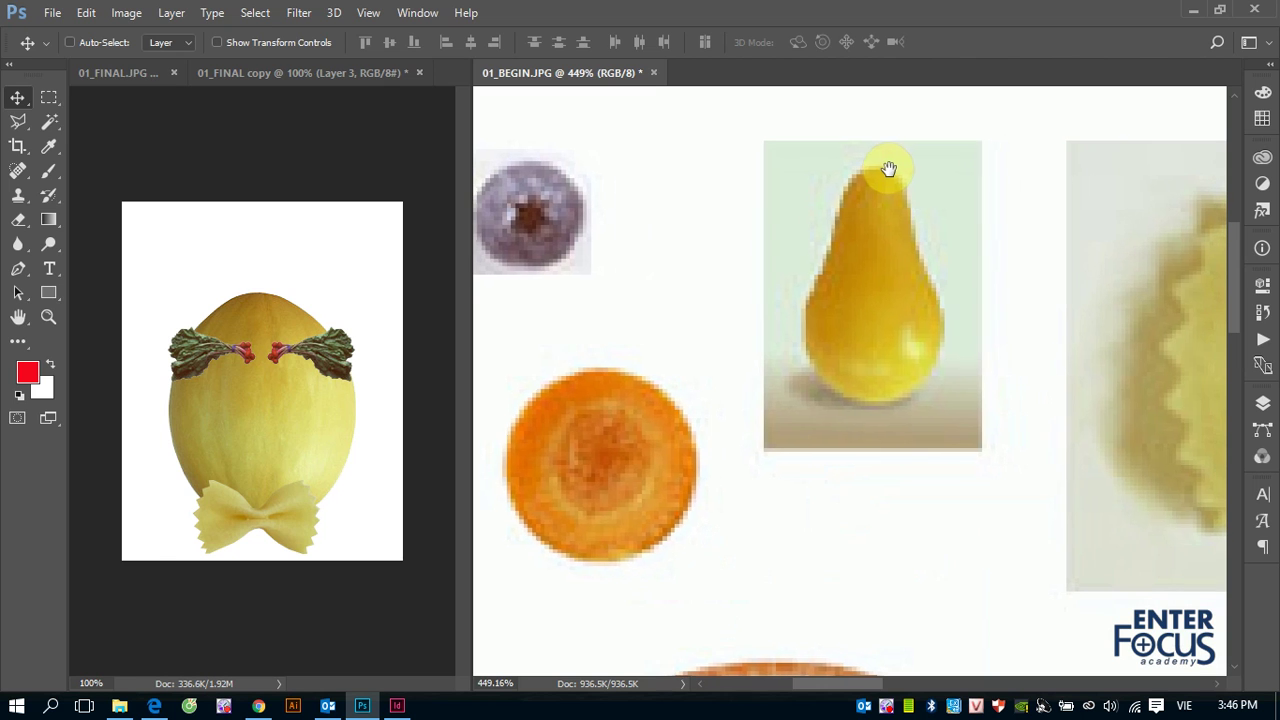
Quick-select the pear and drag it into the centre of the melon face as the nose.
{"action": "left_click", "coordinate": [52, 119]}
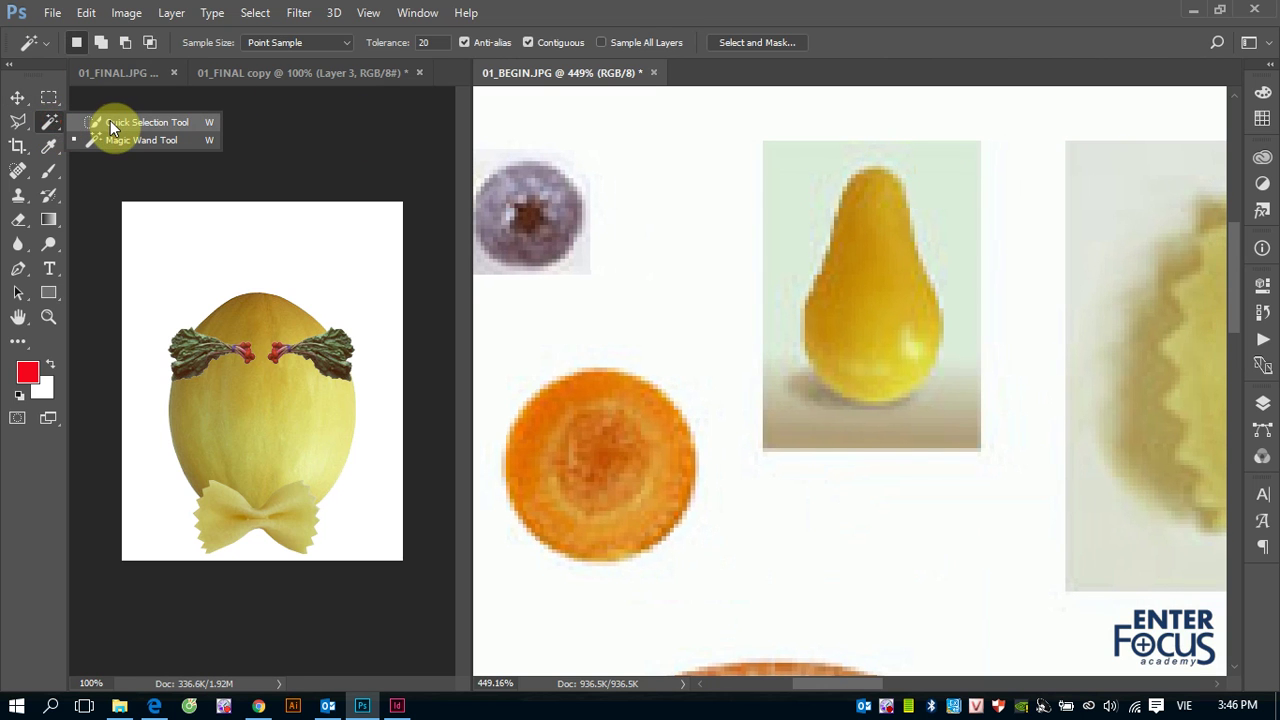
{"action": "left_click", "coordinate": [112, 122]}
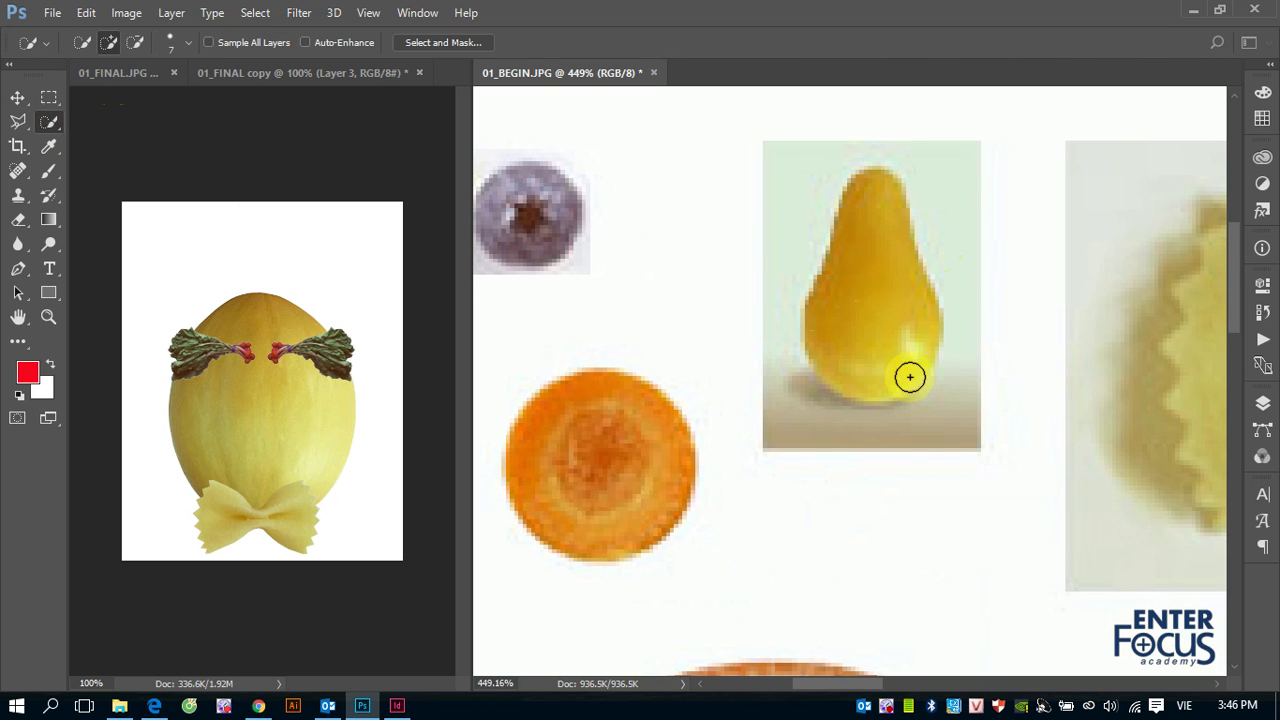
{"action": "left_click_drag", "start_coordinate": [880, 357], "coordinate": [863, 357]}
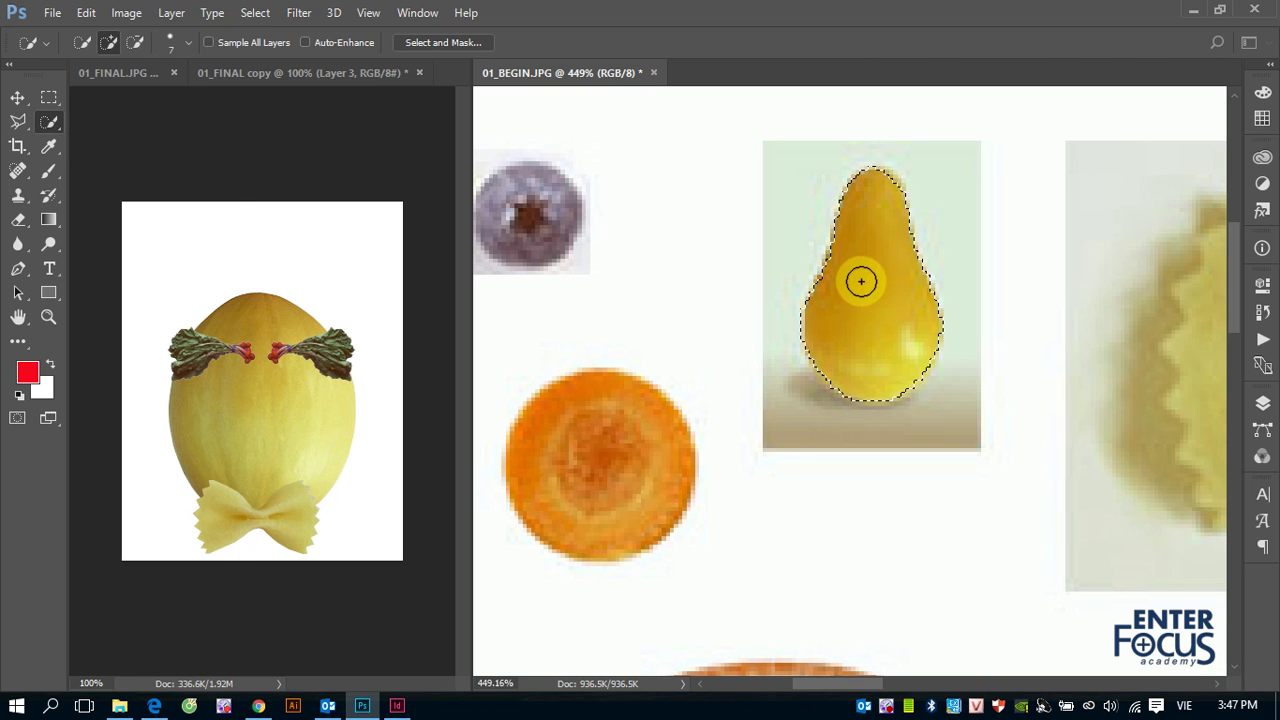
{"action": "key", "text": "alt"}
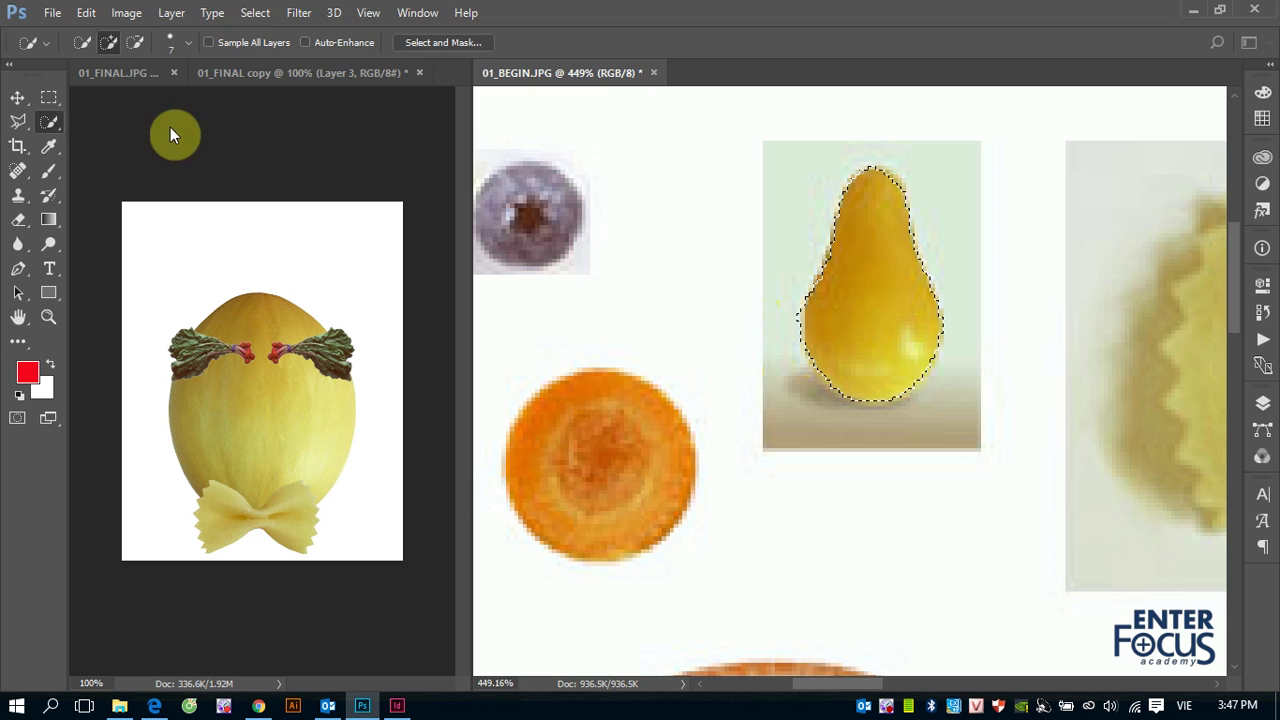
{"action": "left_click", "coordinate": [20, 98]}
{"action": "mouse_move", "coordinate": [880, 309]}
{"action": "left_mouse_down"}
{"action": "mouse_move", "coordinate": [268, 418]}
{"action": "mouse_move", "coordinate": [310, 432]}
{"action": "mouse_move", "coordinate": [262, 408]}
{"action": "left_mouse_up"}
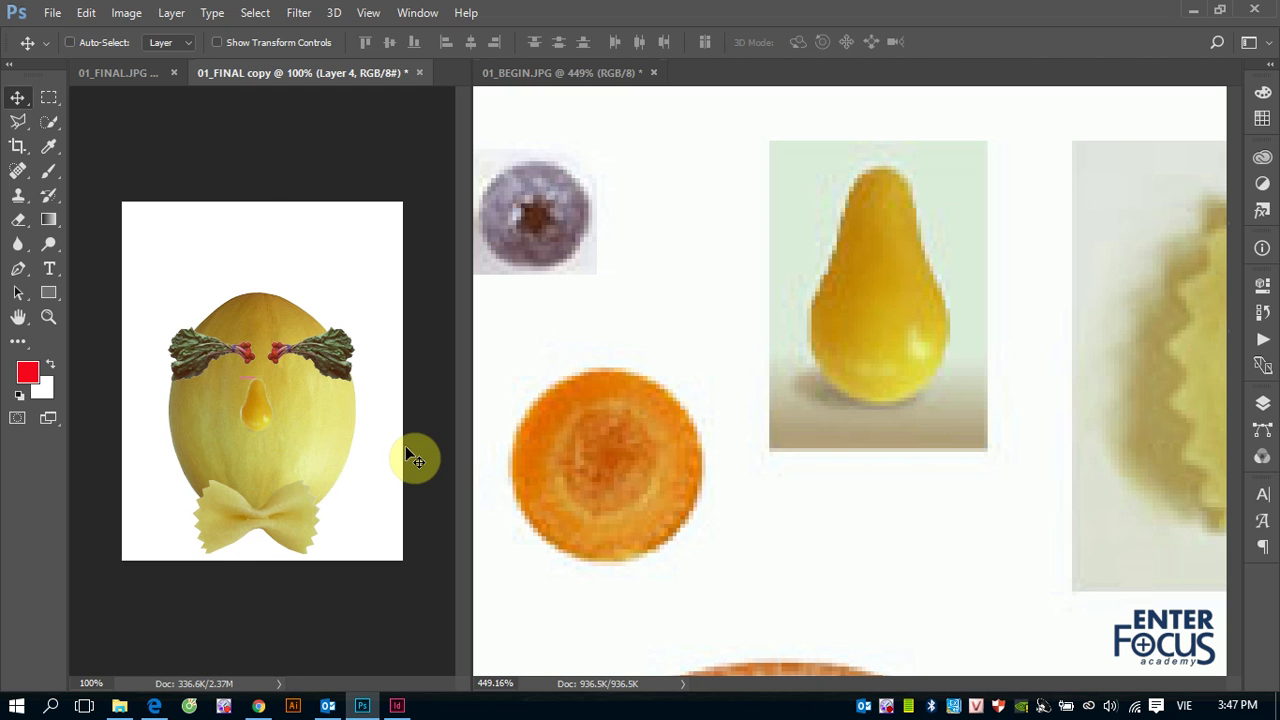
Dismiss the Background layer warning and clear the pear selection in 01_BEGIN.JPG.
{"action": "left_click", "coordinate": [620, 332]}
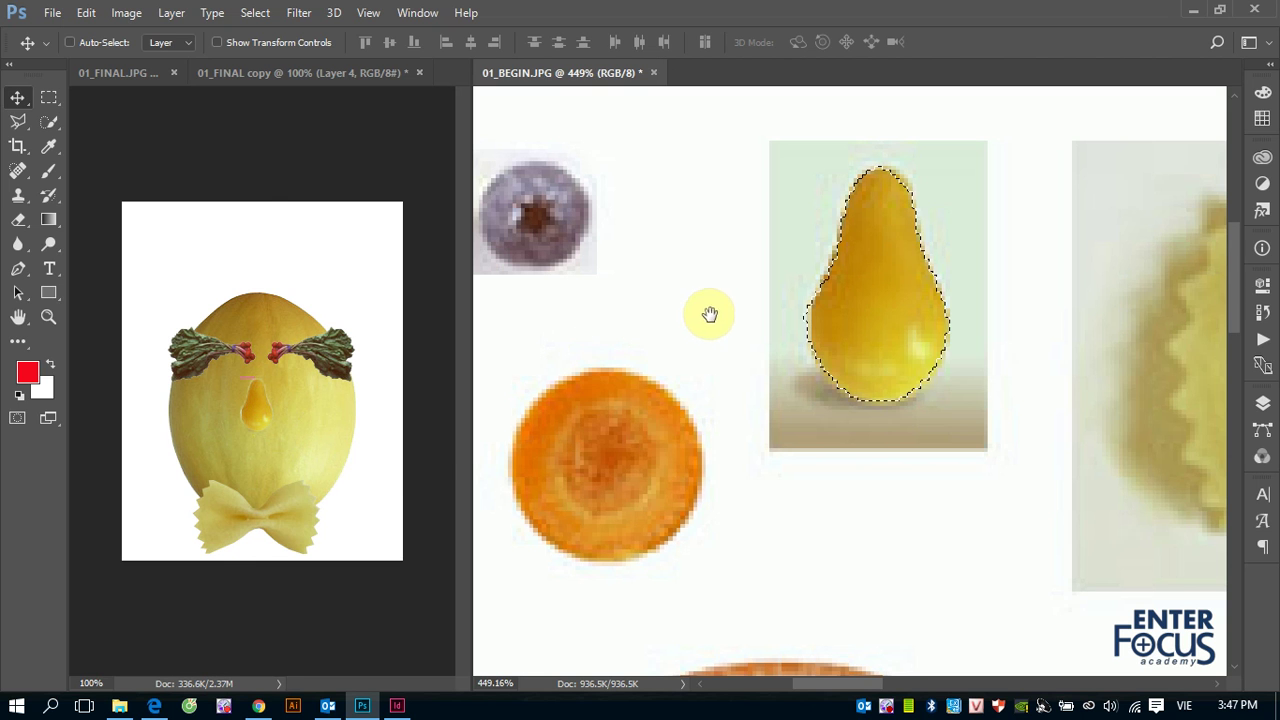
{"action": "left_click_drag", "start_coordinate": [600, 349], "coordinate": [679, 335]}
{"action": "left_click_drag", "start_coordinate": [589, 434], "coordinate": [611, 510]}
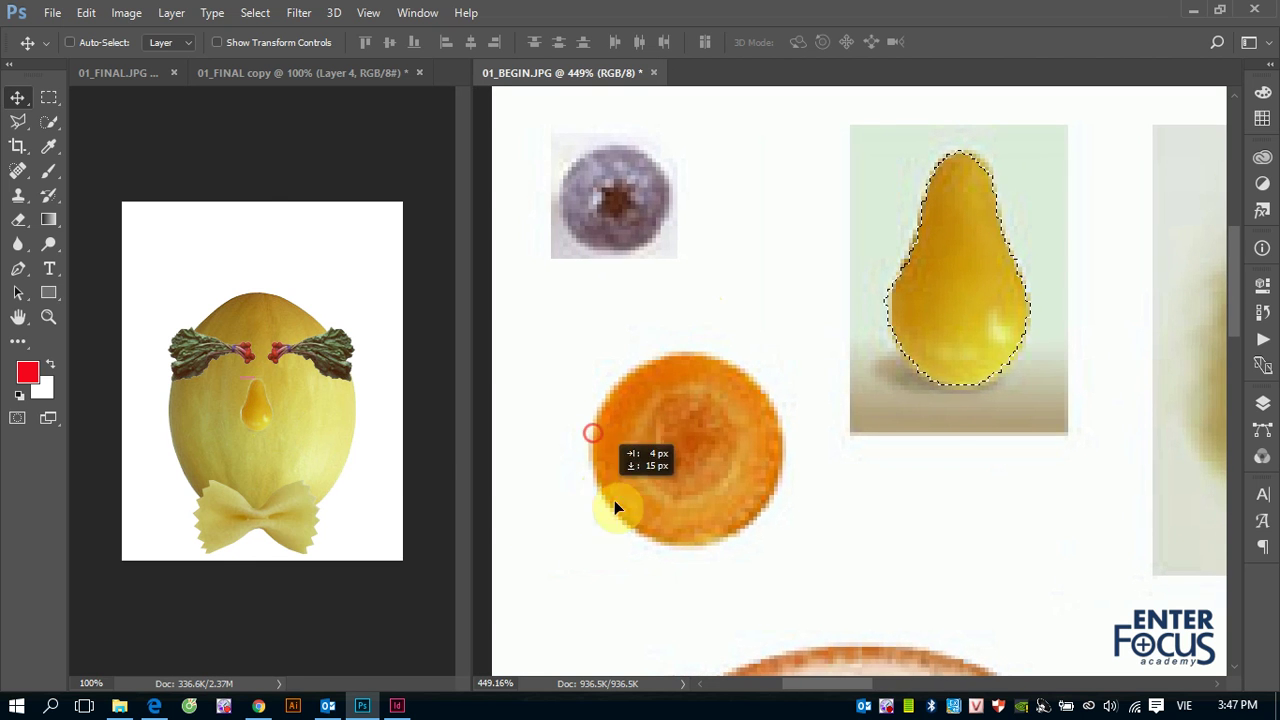
{"action": "left_click", "coordinate": [745, 330]}
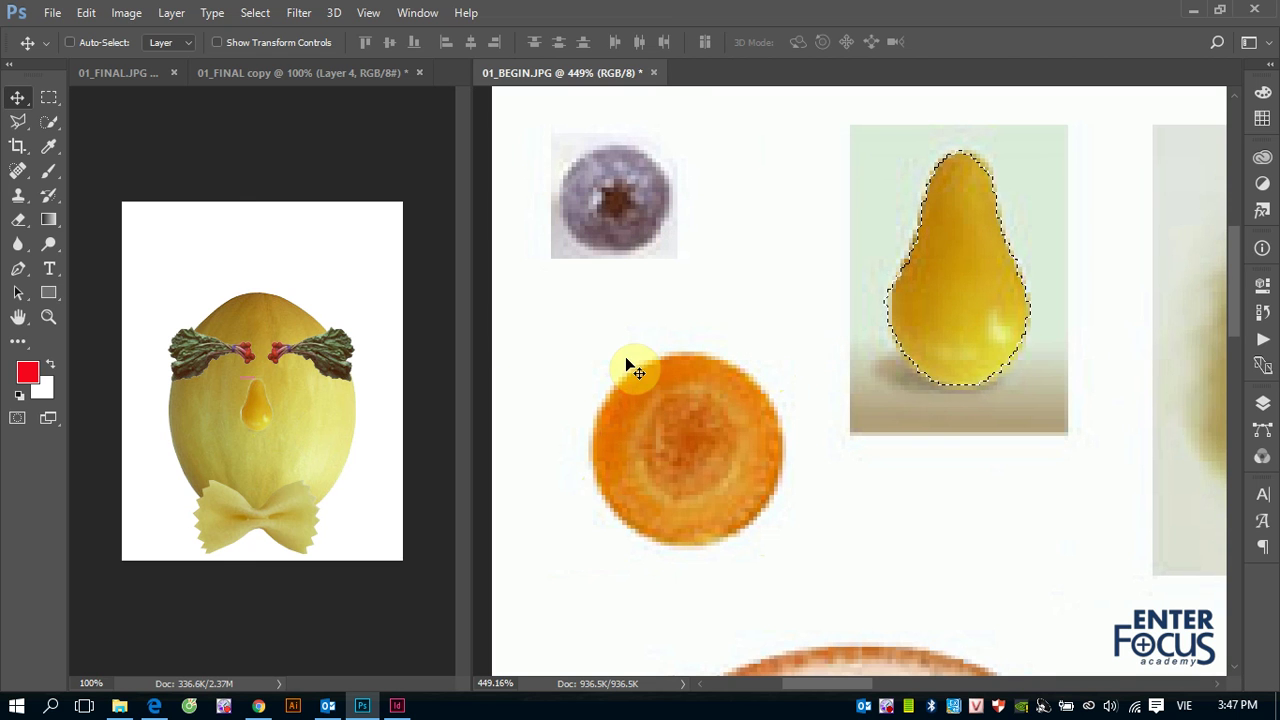
{"action": "key", "text": "ctrl+d"}
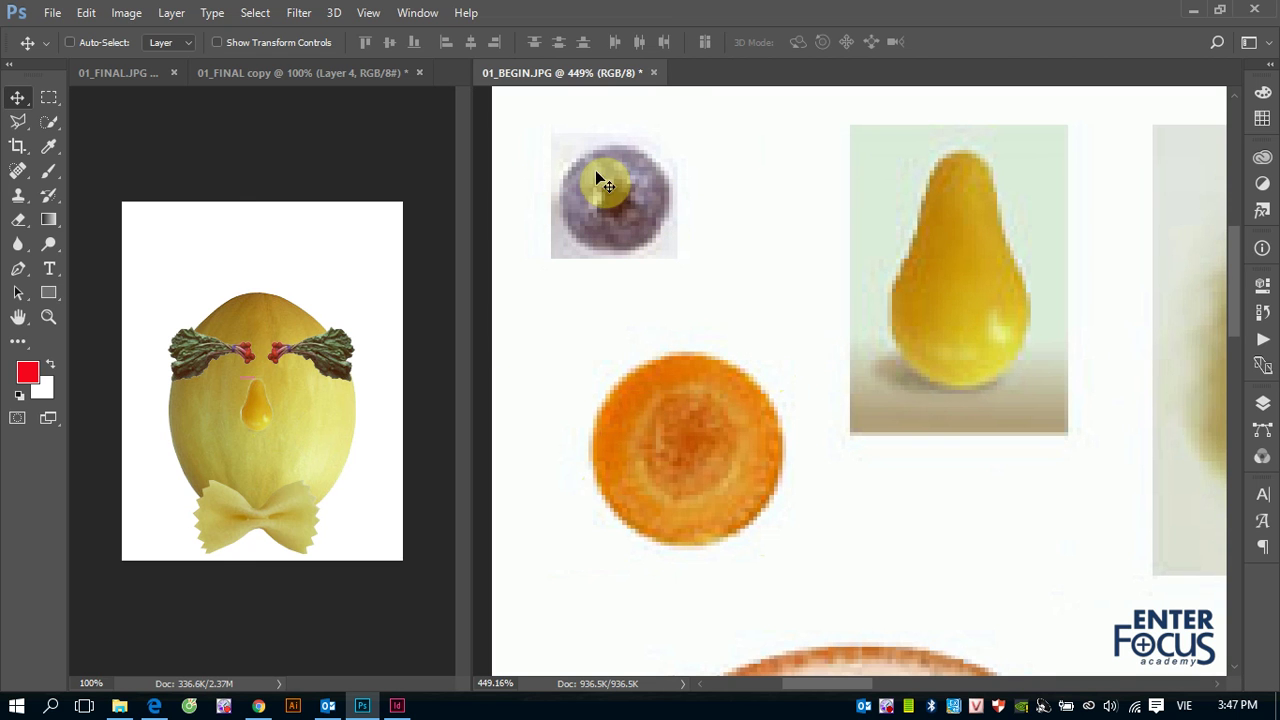
Draw a Normal-style elliptical selection fitted around the round carrot slice.
{"action": "left_click", "coordinate": [48, 100]}
{"action": "left_click", "coordinate": [99, 115]}
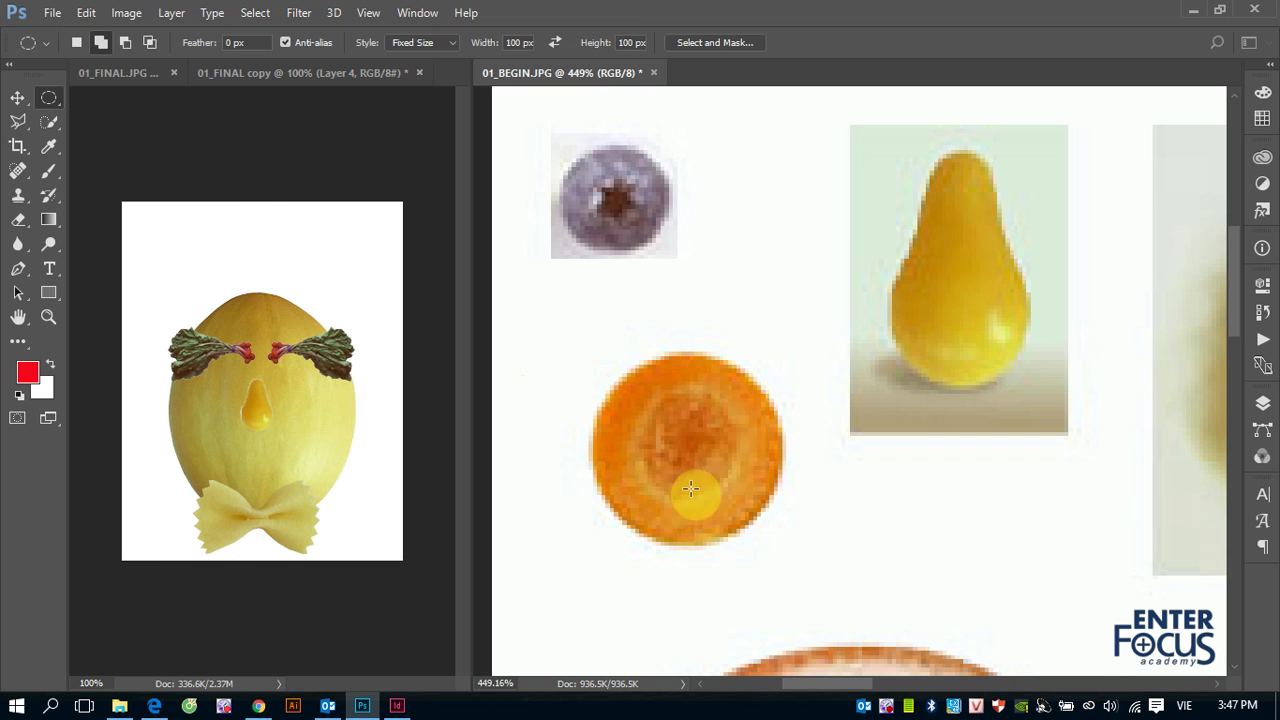
{"action": "left_click_drag", "start_coordinate": [626, 334], "coordinate": [663, 374]}
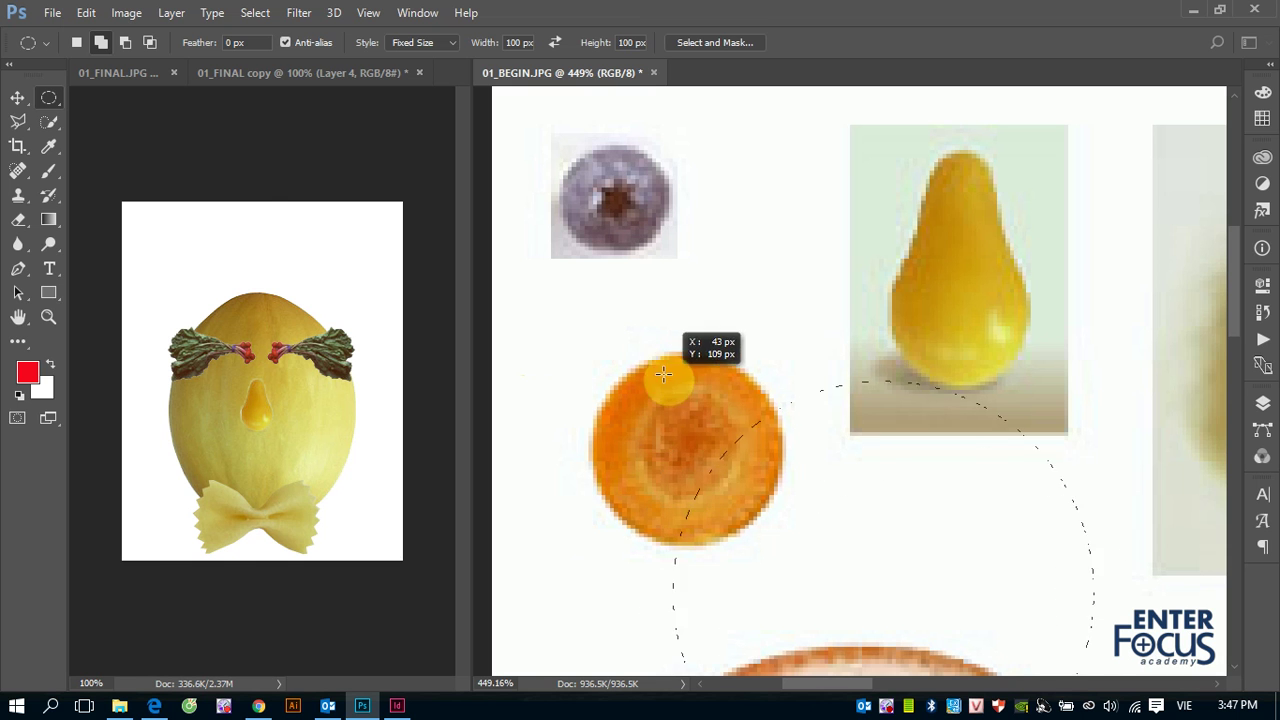
{"action": "left_click", "coordinate": [450, 42]}
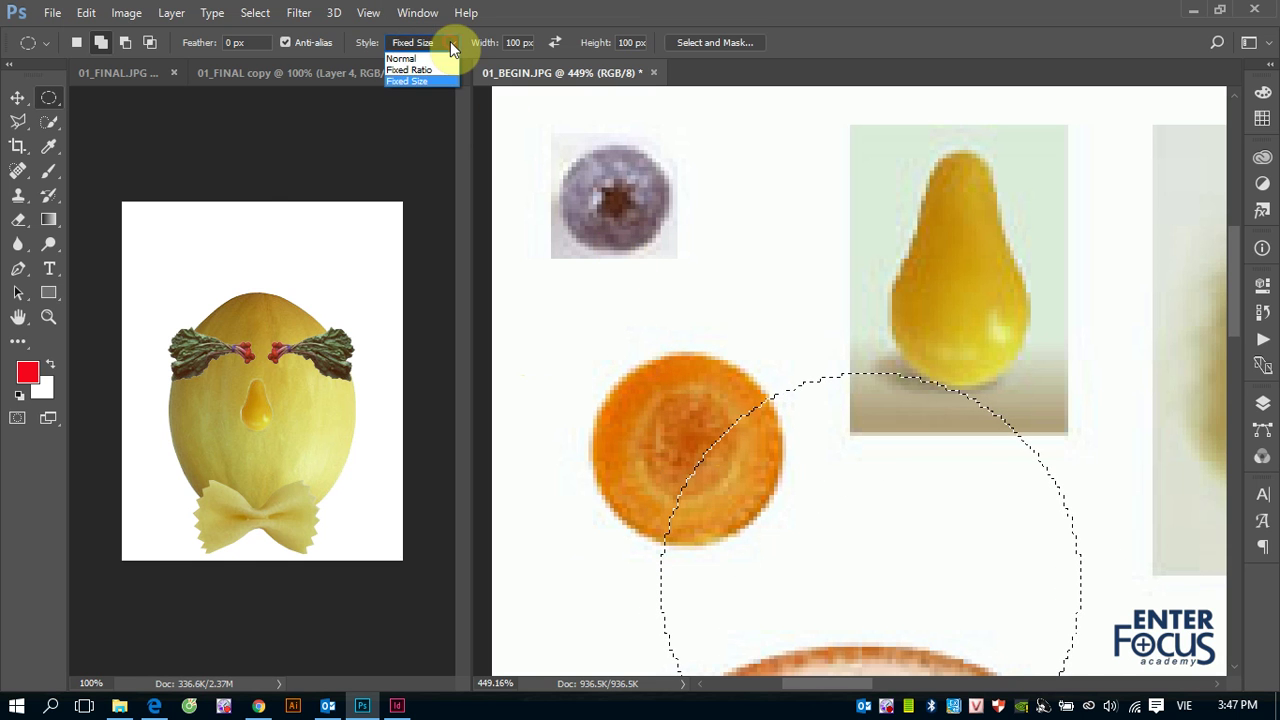
{"action": "left_click", "coordinate": [415, 58]}
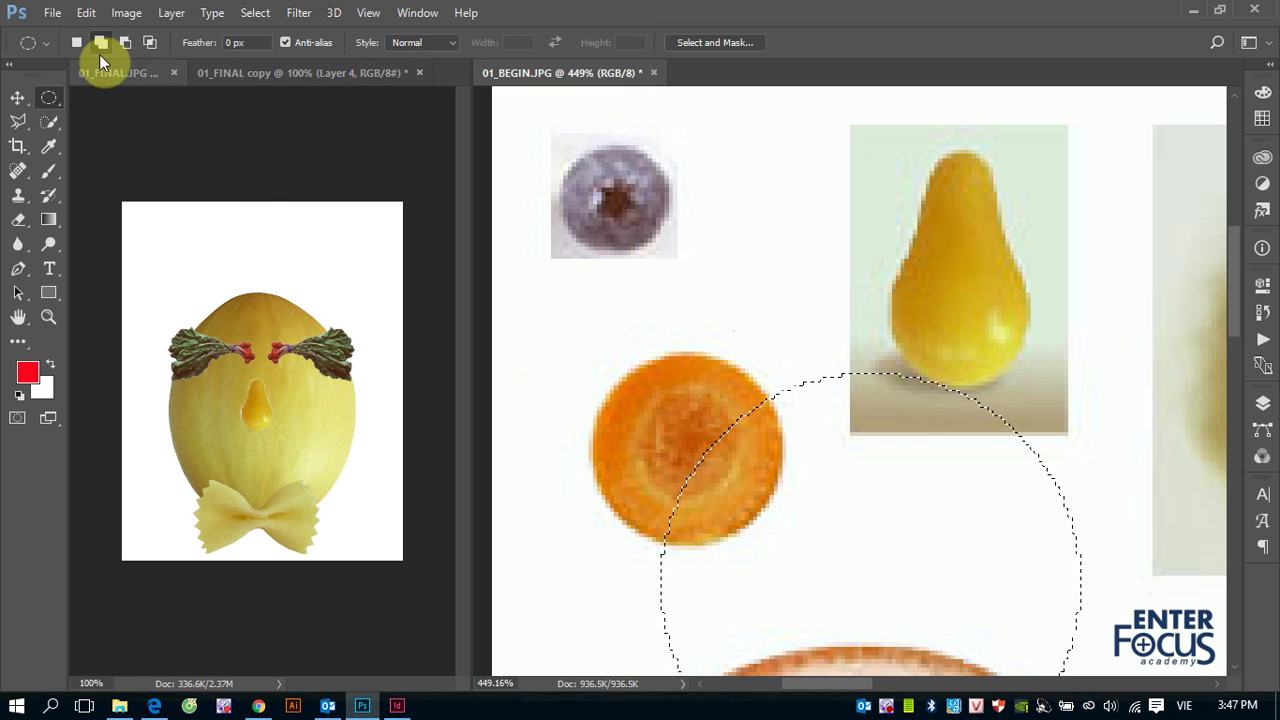
{"action": "left_click", "coordinate": [643, 343]}
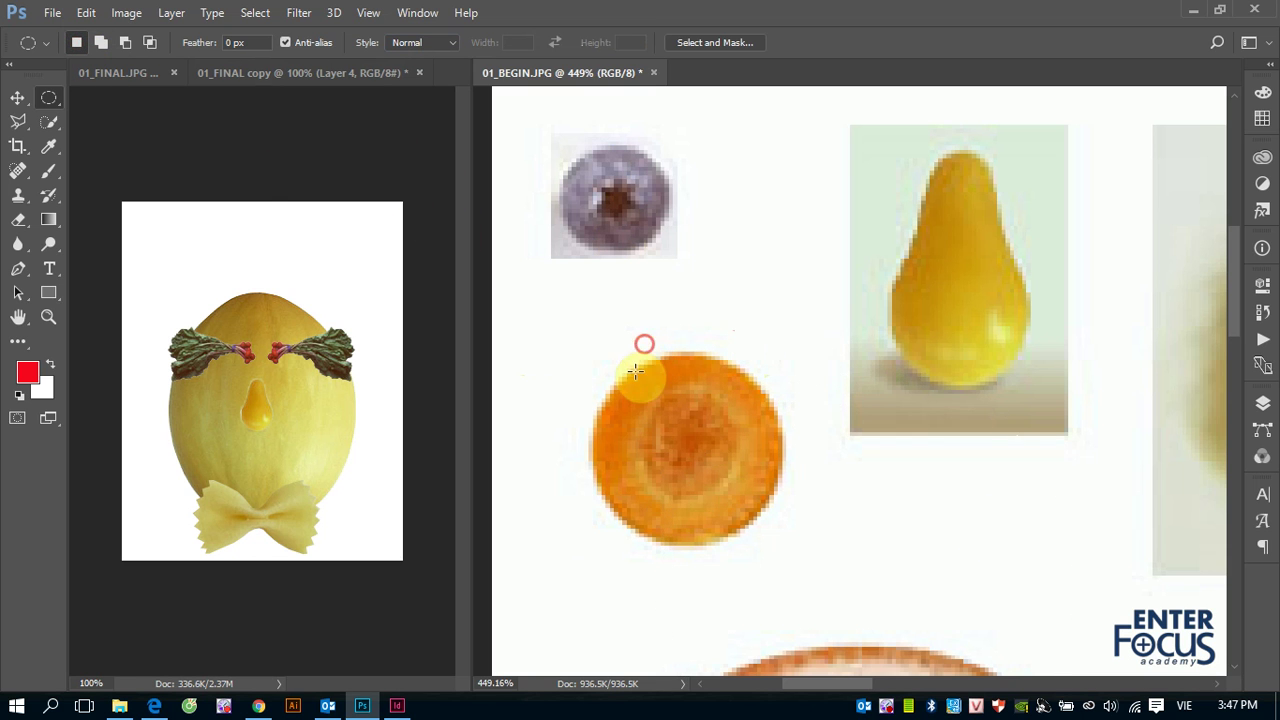
{"action": "mouse_move", "coordinate": [609, 342]}
{"action": "left_mouse_down"}
{"action": "mouse_move", "coordinate": [731, 488]}
{"action": "mouse_move", "coordinate": [783, 527]}
{"action": "mouse_move", "coordinate": [775, 496]}
{"action": "mouse_move", "coordinate": [758, 511]}
{"action": "mouse_move", "coordinate": [783, 541]}
{"action": "left_mouse_up"}
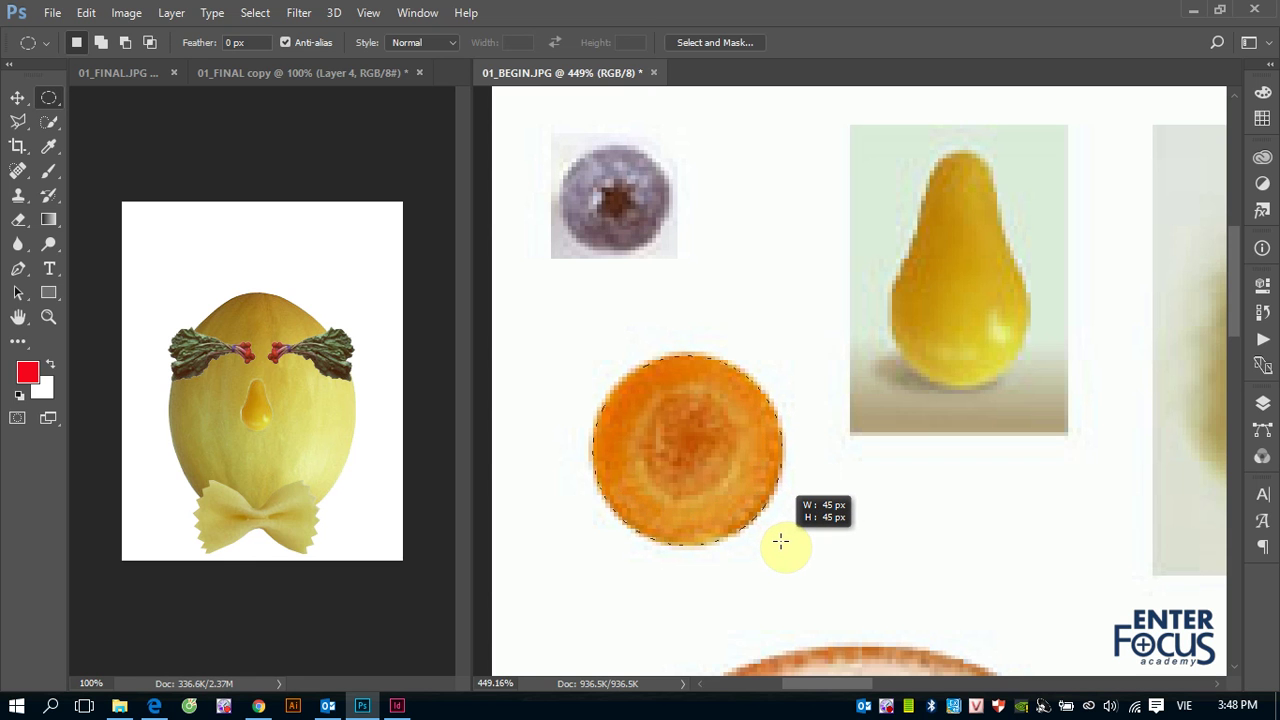
{"action": "left_click_drag", "start_coordinate": [781, 541], "coordinate": [780, 542]}
Drag the carrot slice onto the melon as the left eye and select its layer.
{"action": "left_click", "coordinate": [18, 97]}
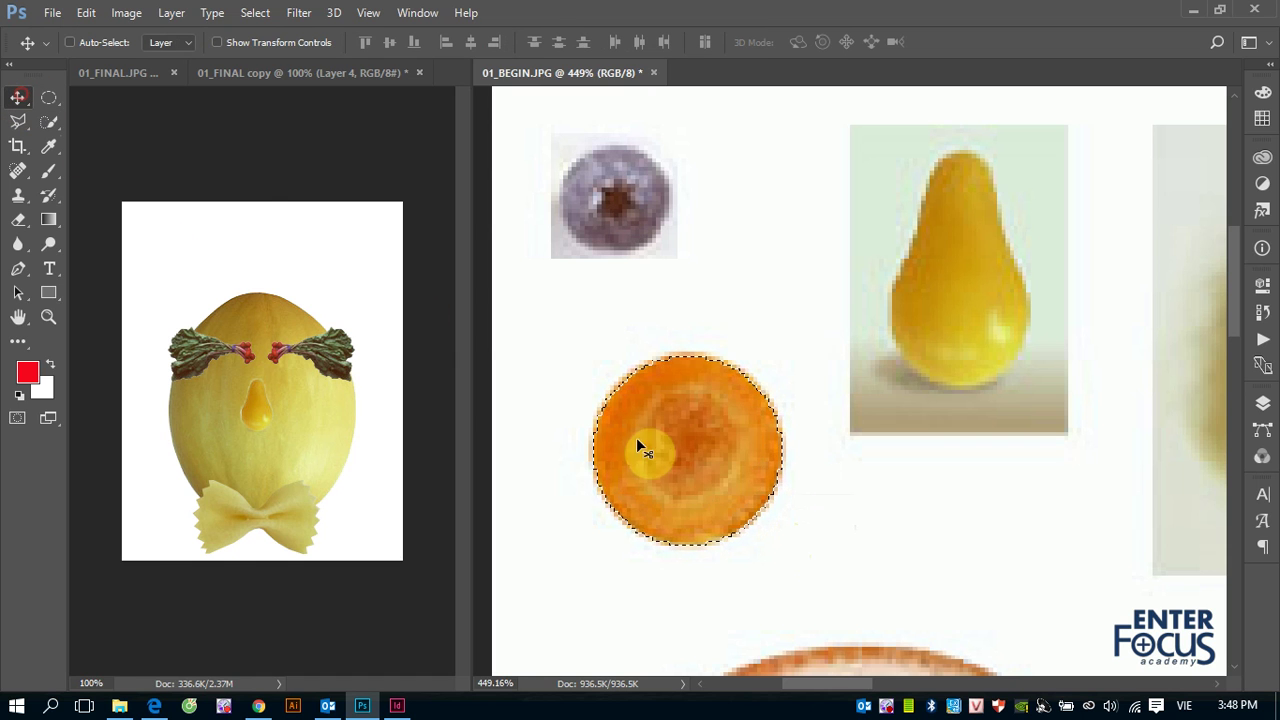
{"action": "left_click_drag", "start_coordinate": [640, 447], "coordinate": [227, 384]}
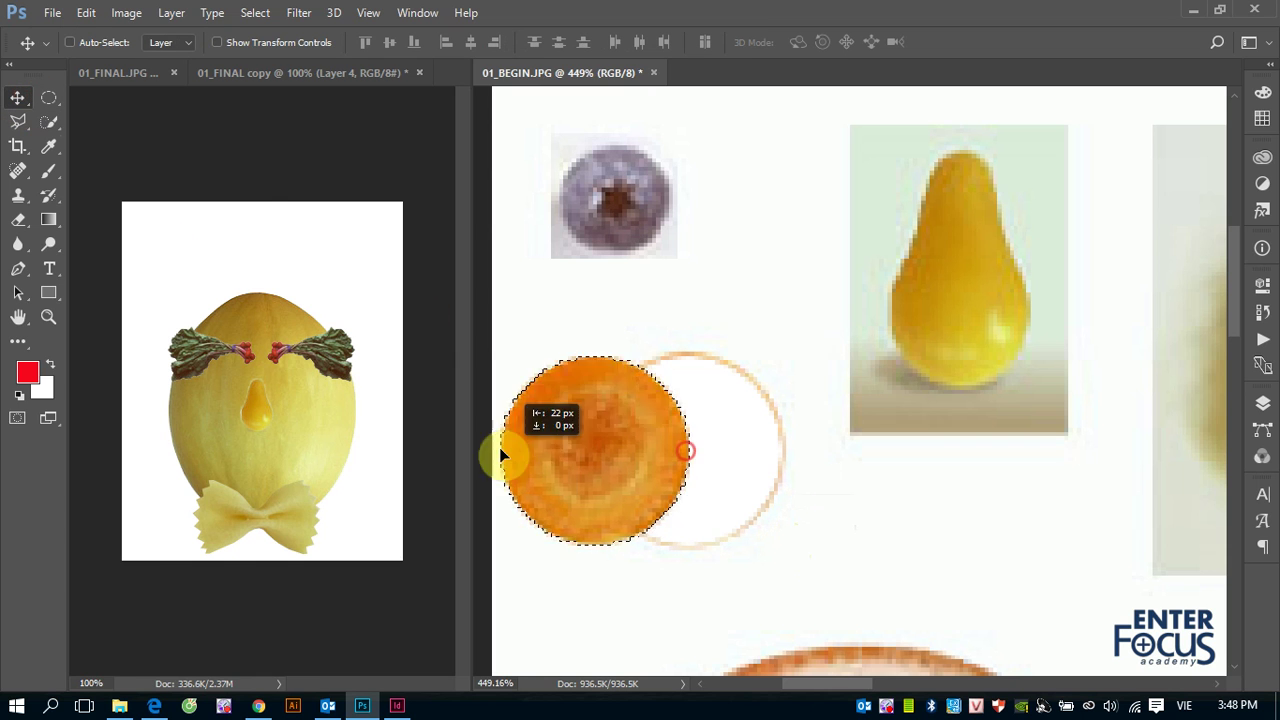
{"action": "mouse_move", "coordinate": [227, 381]}
{"action": "left_mouse_down"}
{"action": "mouse_move", "coordinate": [262, 403]}
{"action": "mouse_move", "coordinate": [240, 410]}
{"action": "mouse_move", "coordinate": [228, 397]}
{"action": "mouse_move", "coordinate": [313, 378]}
{"action": "left_mouse_up"}
{"action": "right_click", "coordinate": [262, 411]}
{"action": "left_click", "coordinate": [292, 414]}
{"action": "right_click", "coordinate": [243, 391]}
{"action": "left_click", "coordinate": [256, 402]}
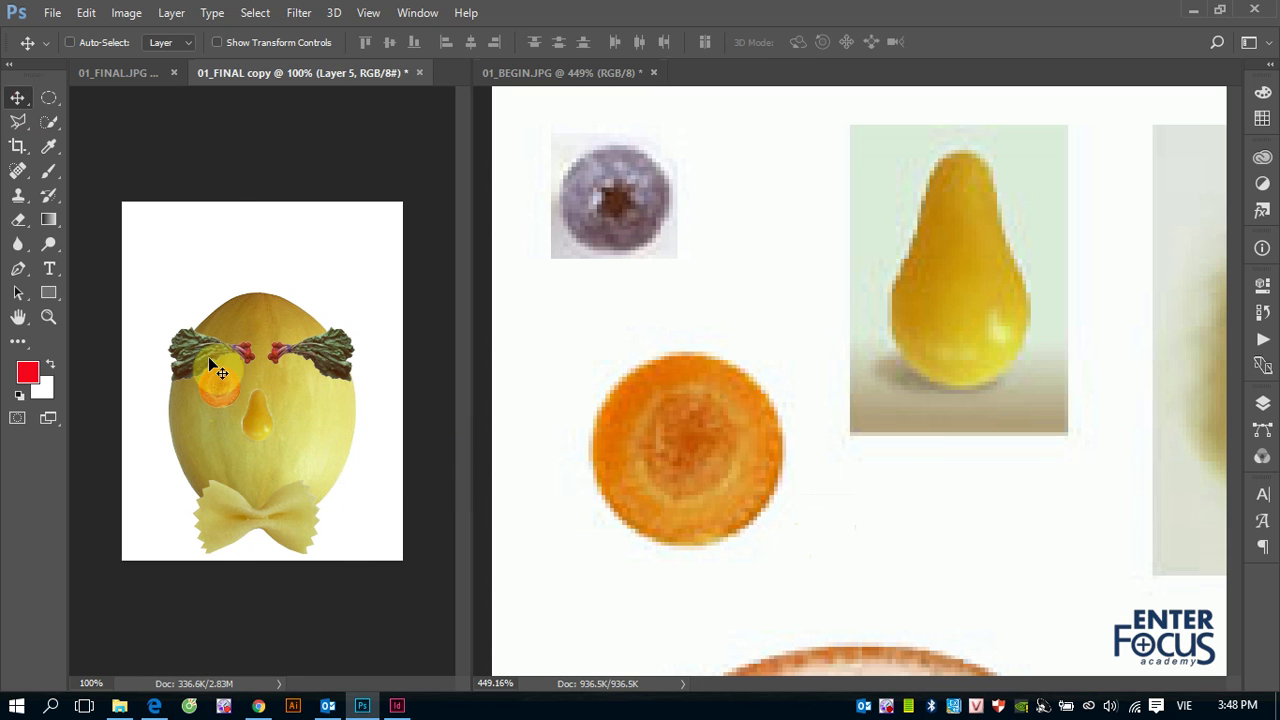
Turn off View > Snap, zoom in, and nudge the carrot eye slightly right.
{"action": "left_click", "coordinate": [368, 13]}
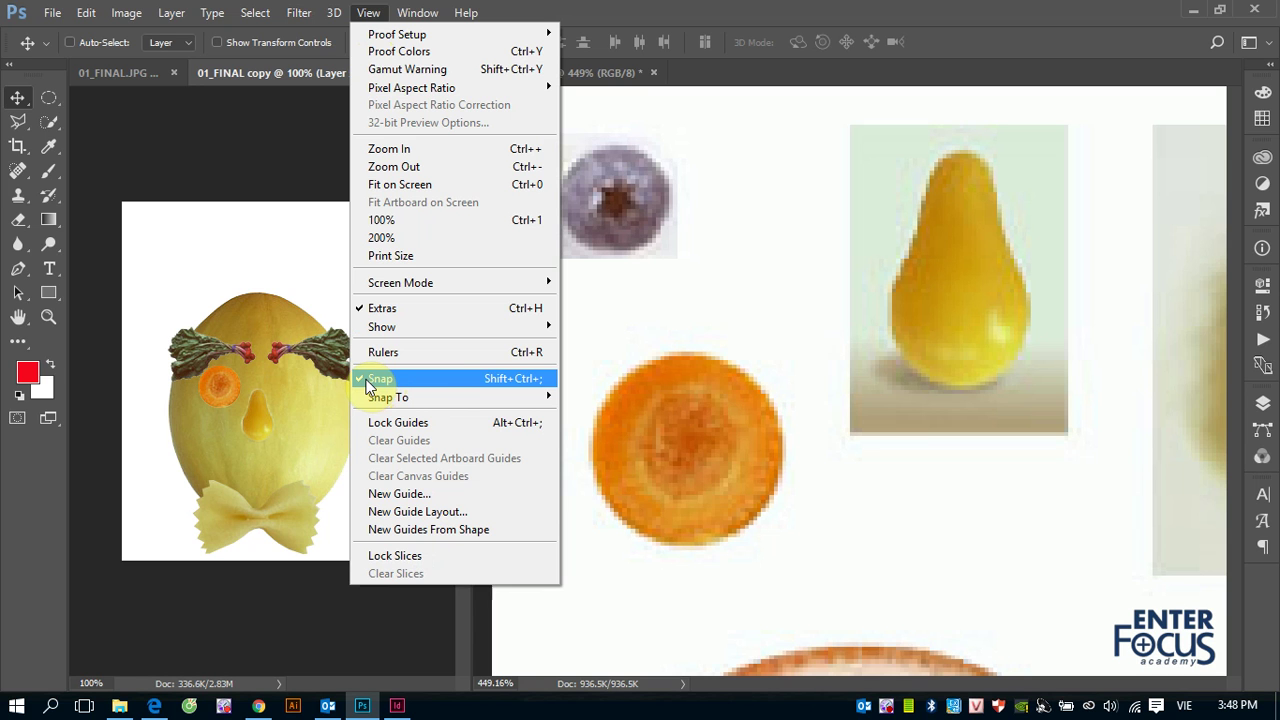
{"action": "left_click", "coordinate": [379, 379]}
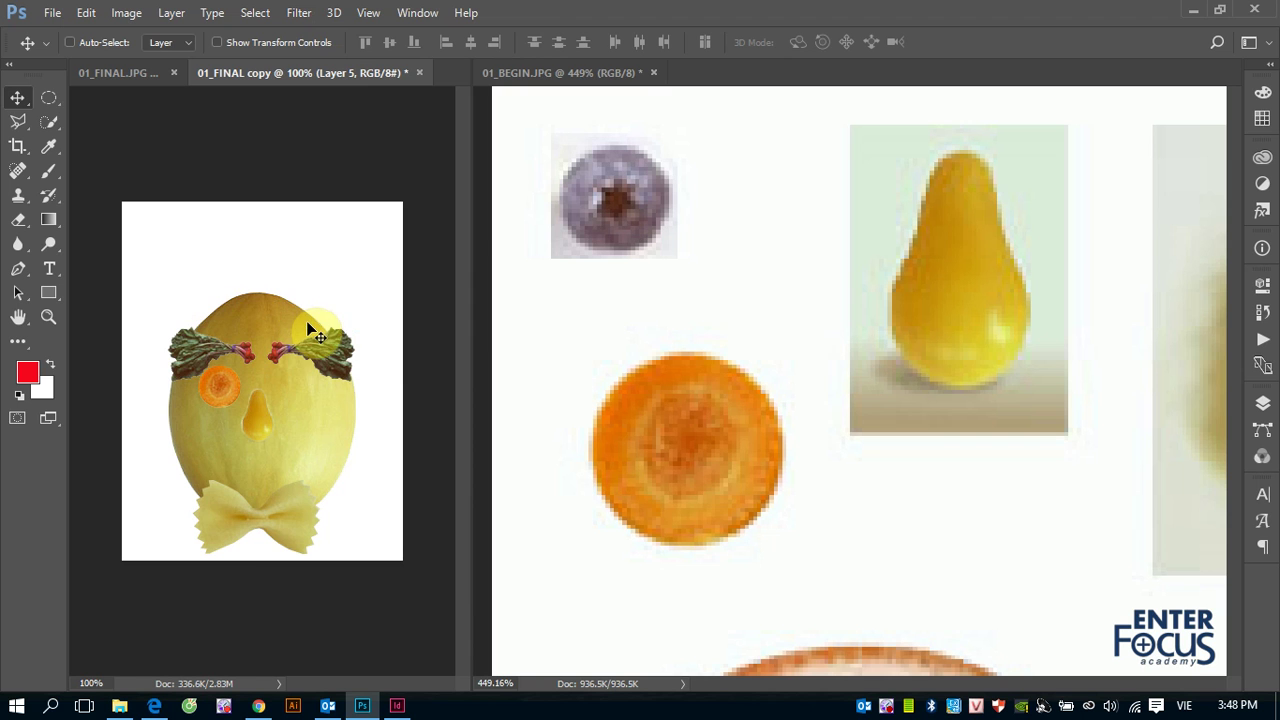
{"action": "key", "text": "ctrl"}
{"action": "scroll", "coordinate": [285, 440], "scroll_direction": "up", "scroll_amount": 3}
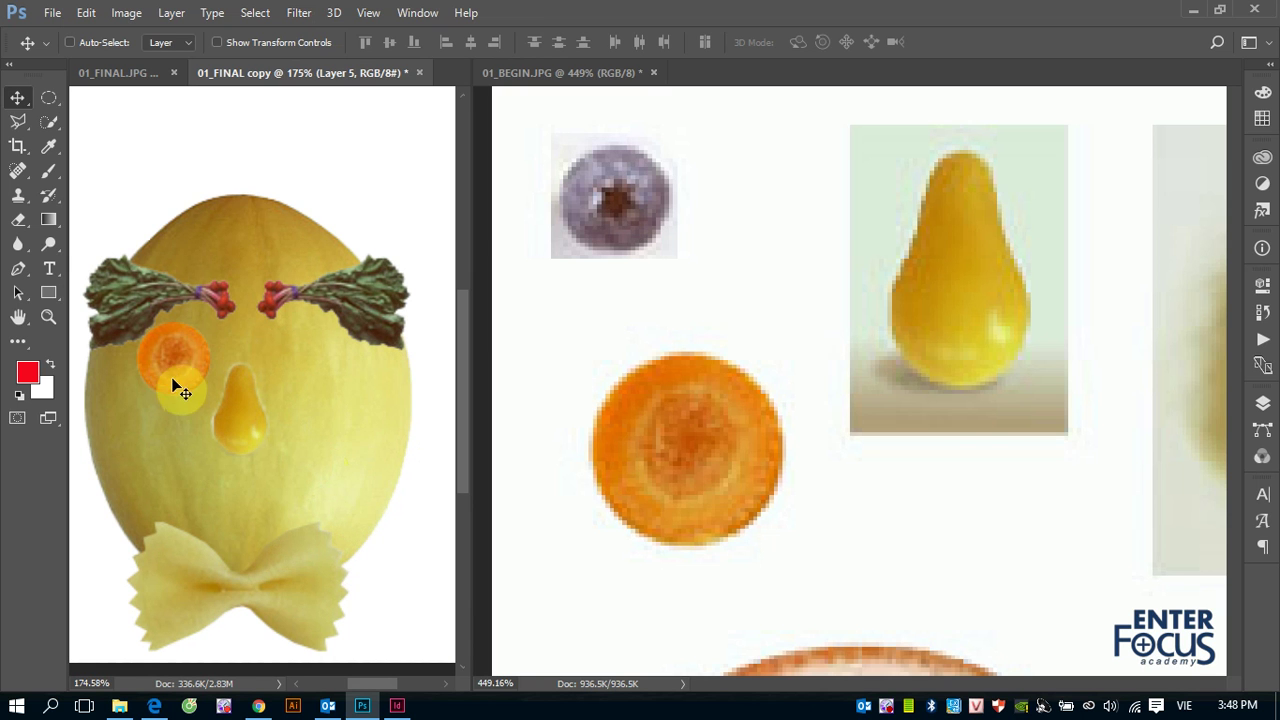
{"action": "left_click_drag", "start_coordinate": [172, 366], "coordinate": [191, 359]}
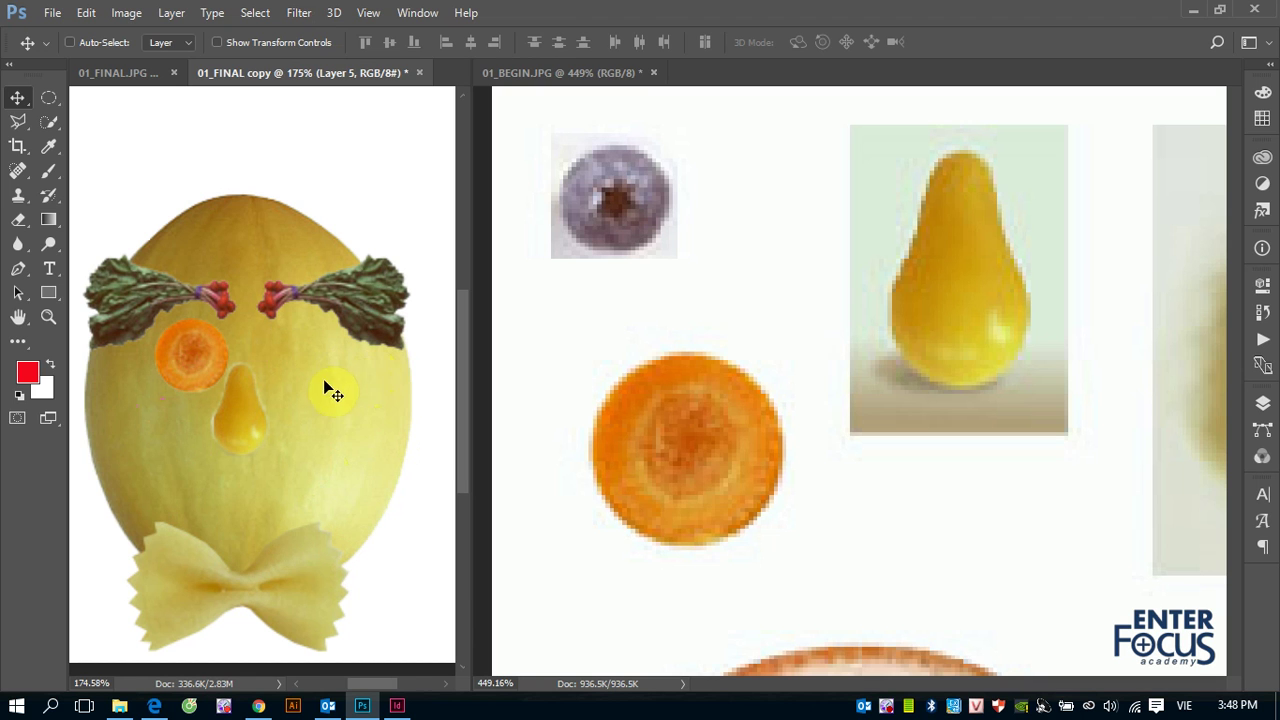
Select the blueberry in 01_BEGIN.JPG with an elliptical marquee.
{"action": "left_click", "coordinate": [630, 205]}
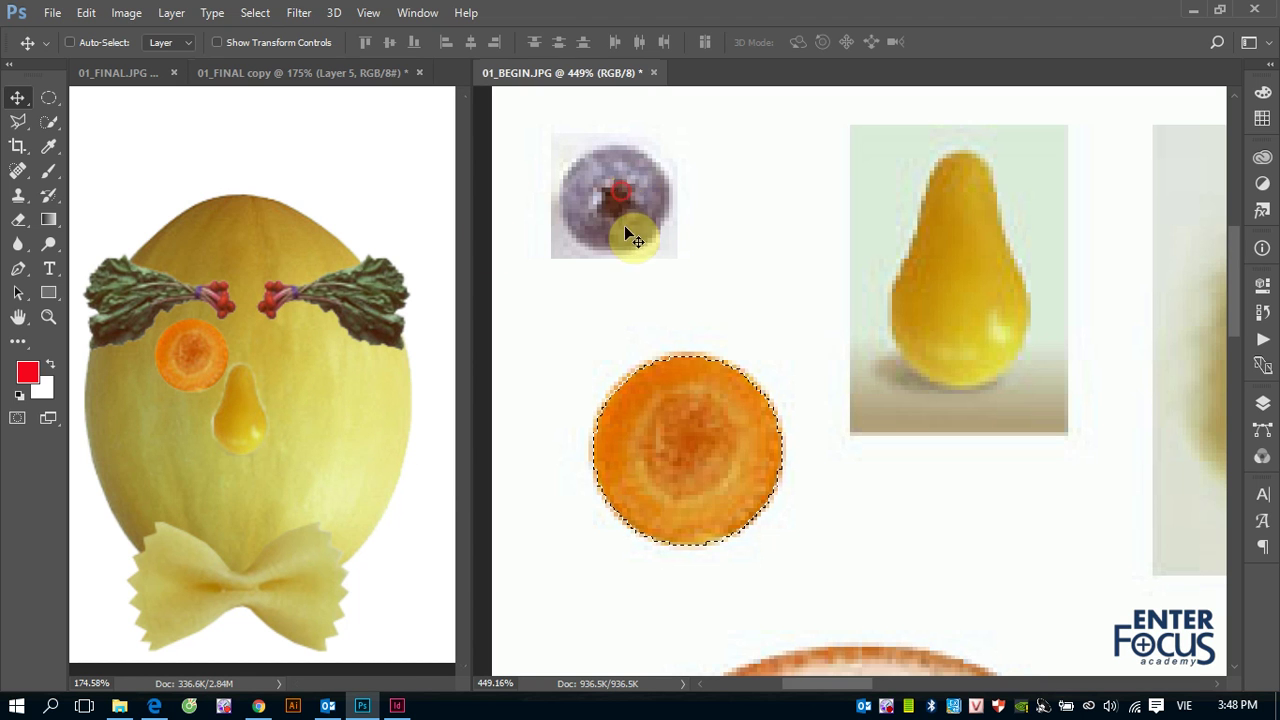
{"action": "left_click", "coordinate": [49, 97]}
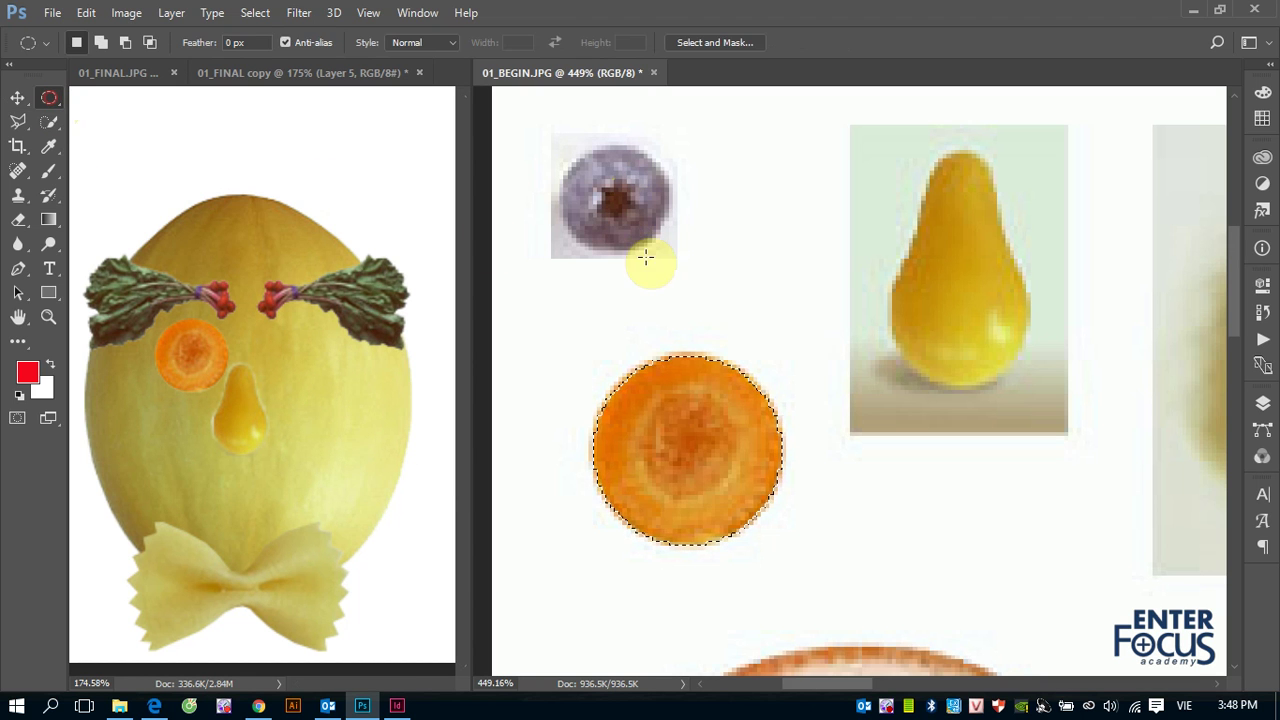
{"action": "left_click", "coordinate": [618, 204]}
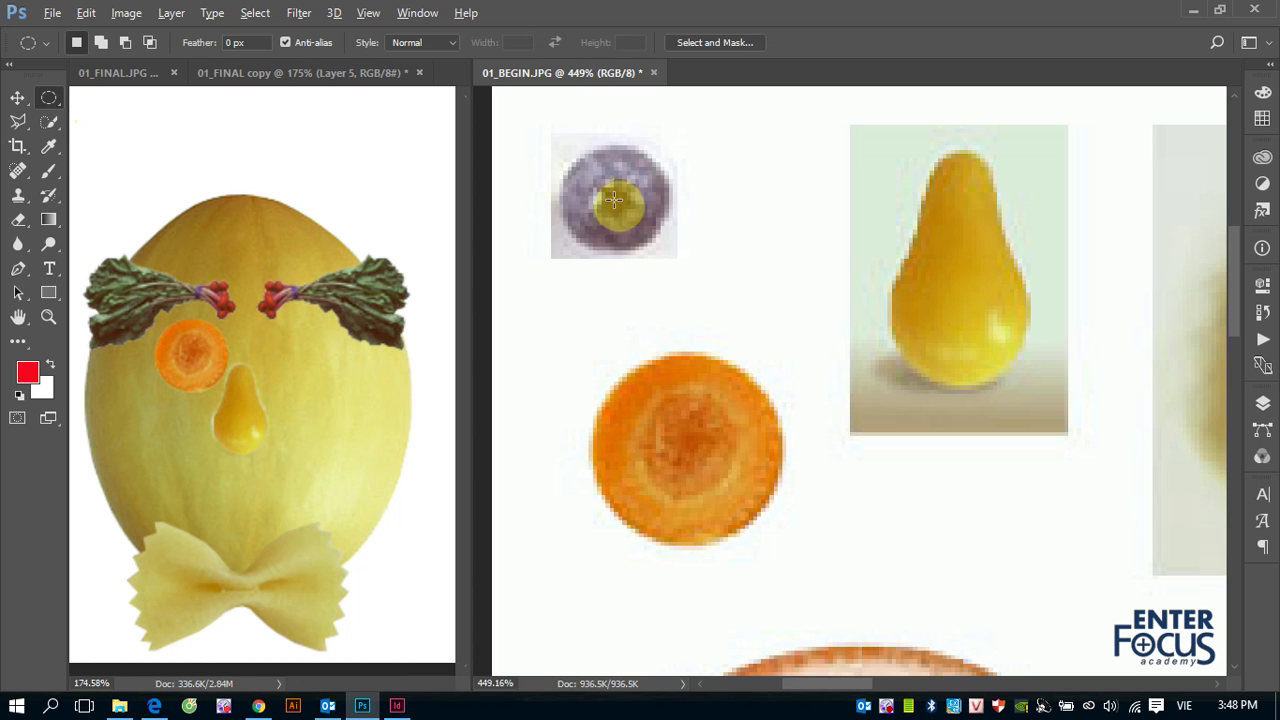
{"action": "left_click_drag", "start_coordinate": [613, 200], "coordinate": [563, 150]}
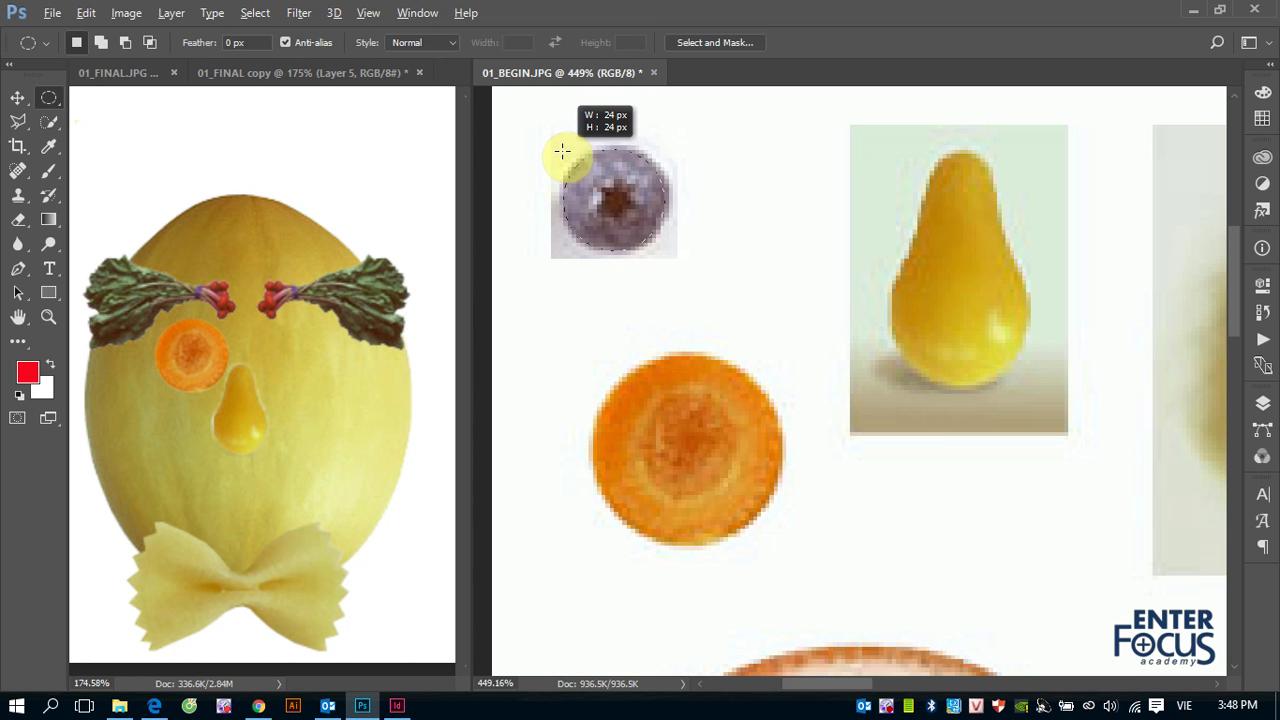
{"action": "left_click_drag", "start_coordinate": [559, 150], "coordinate": [559, 150]}
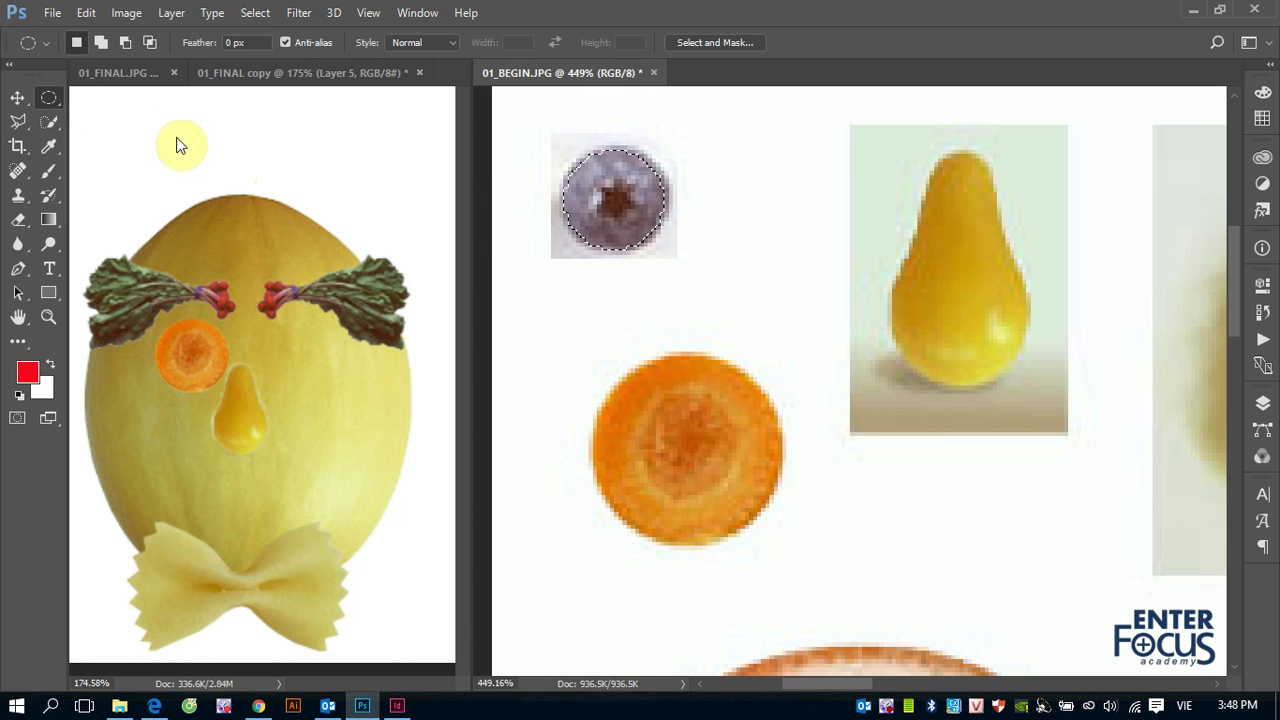
Drag the blueberry into 01_FINAL copy and centre it inside the carrot eye.
{"action": "left_click", "coordinate": [18, 100]}
{"action": "left_click_drag", "start_coordinate": [592, 200], "coordinate": [192, 349]}
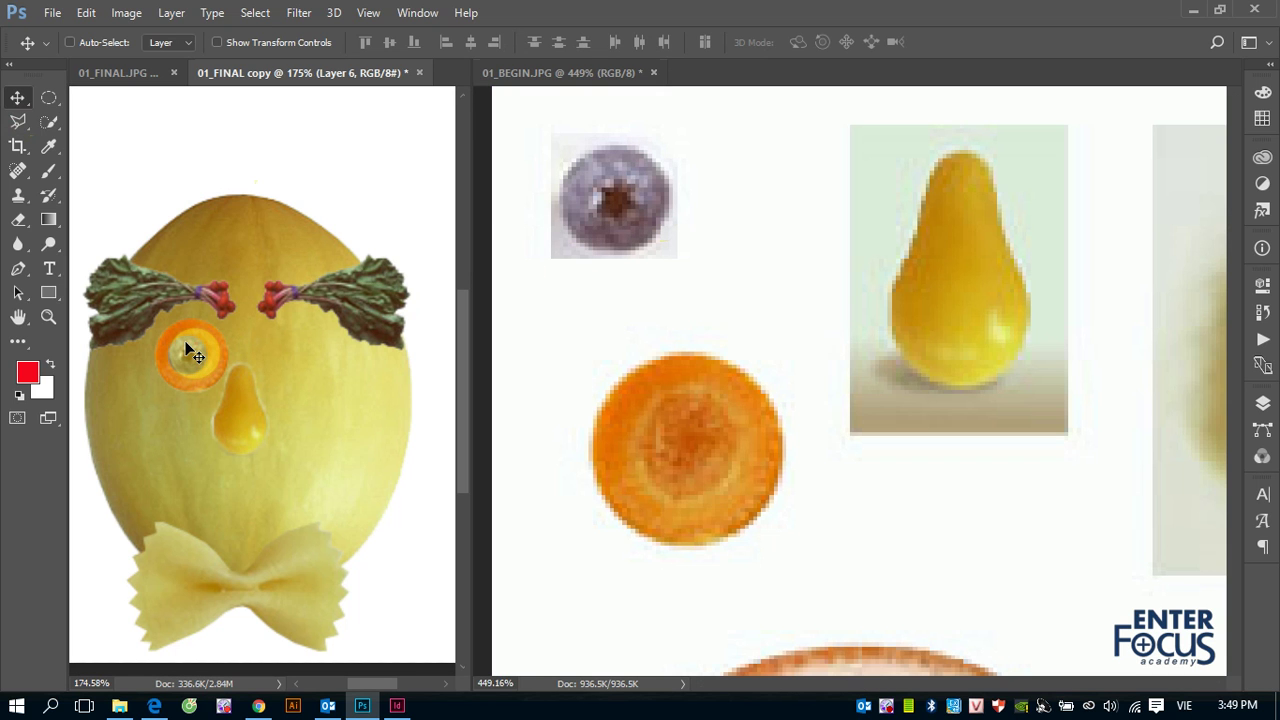
{"action": "left_click_drag", "start_coordinate": [188, 344], "coordinate": [186, 340]}
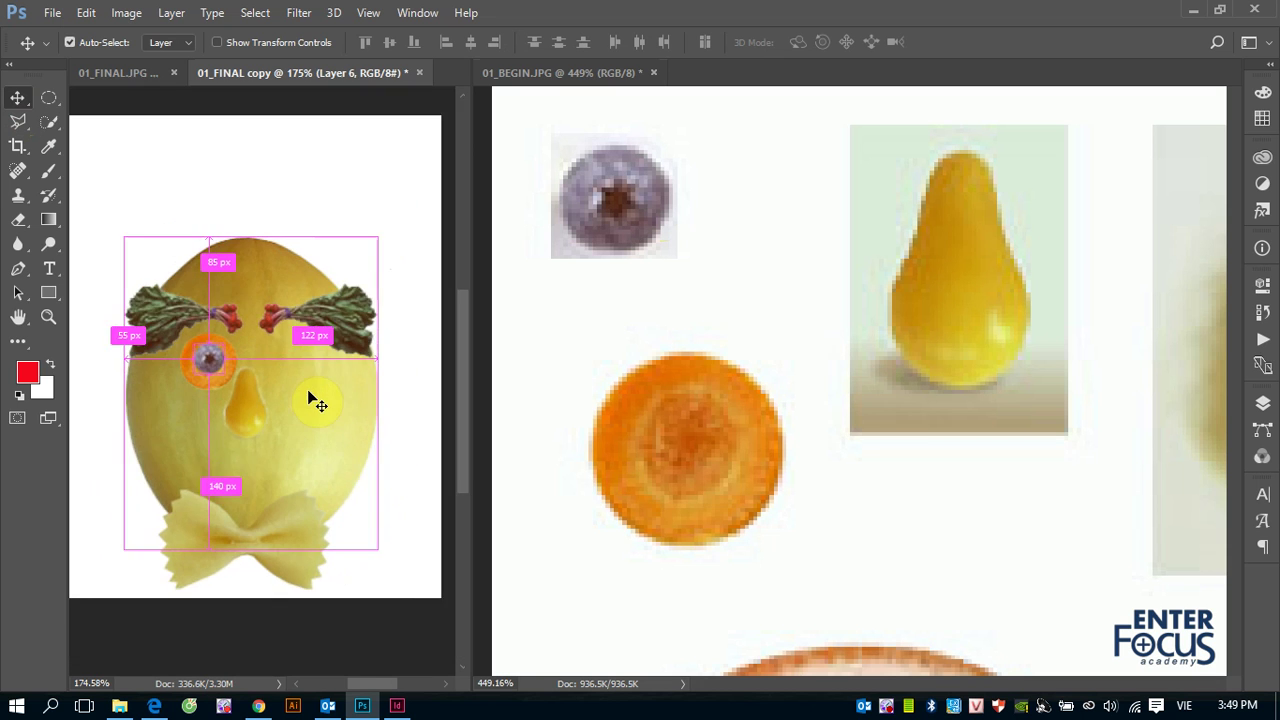
{"action": "key", "text": "ctrl+minus"}
{"action": "key", "text": "ctrl+minus"}
{"action": "key", "text": "ctrl+minus"}
{"action": "left_click_drag", "start_coordinate": [174, 318], "coordinate": [360, 490]}
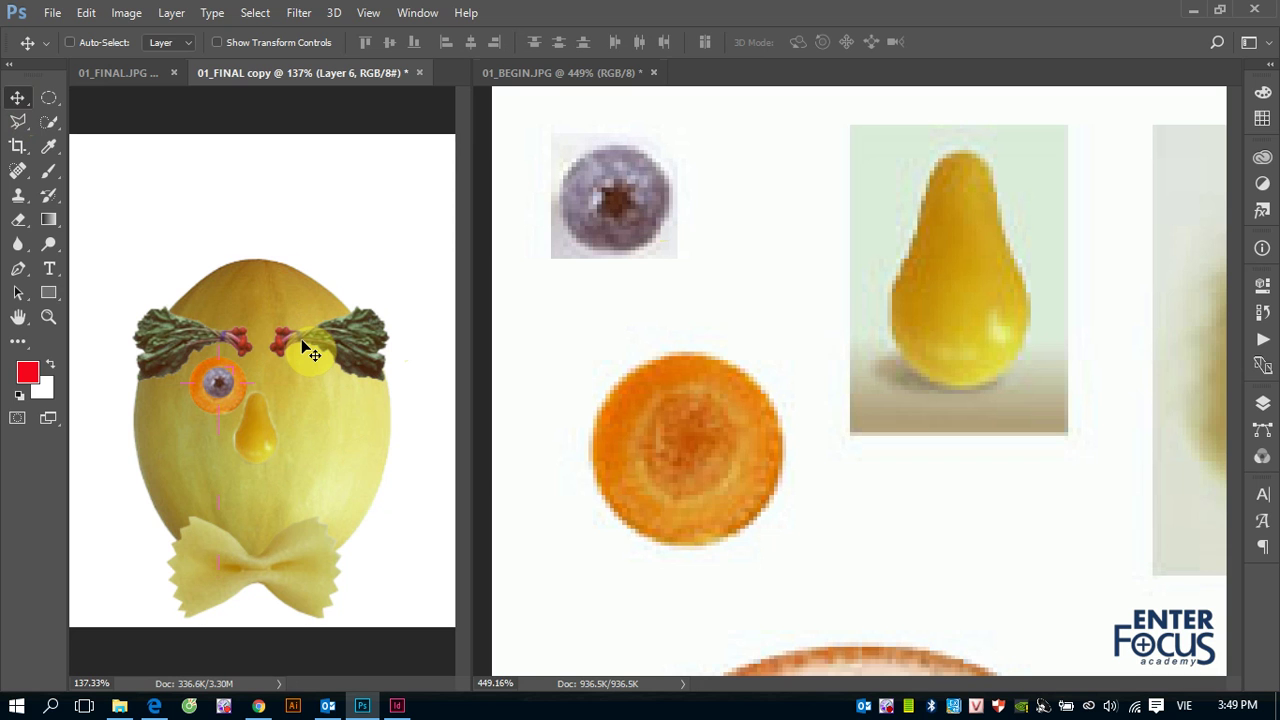
Duplicate the carrot-and-blueberry eye (Layers 5 and 6) to the right of the pear nose.
{"action": "left_click", "coordinate": [1262, 403]}
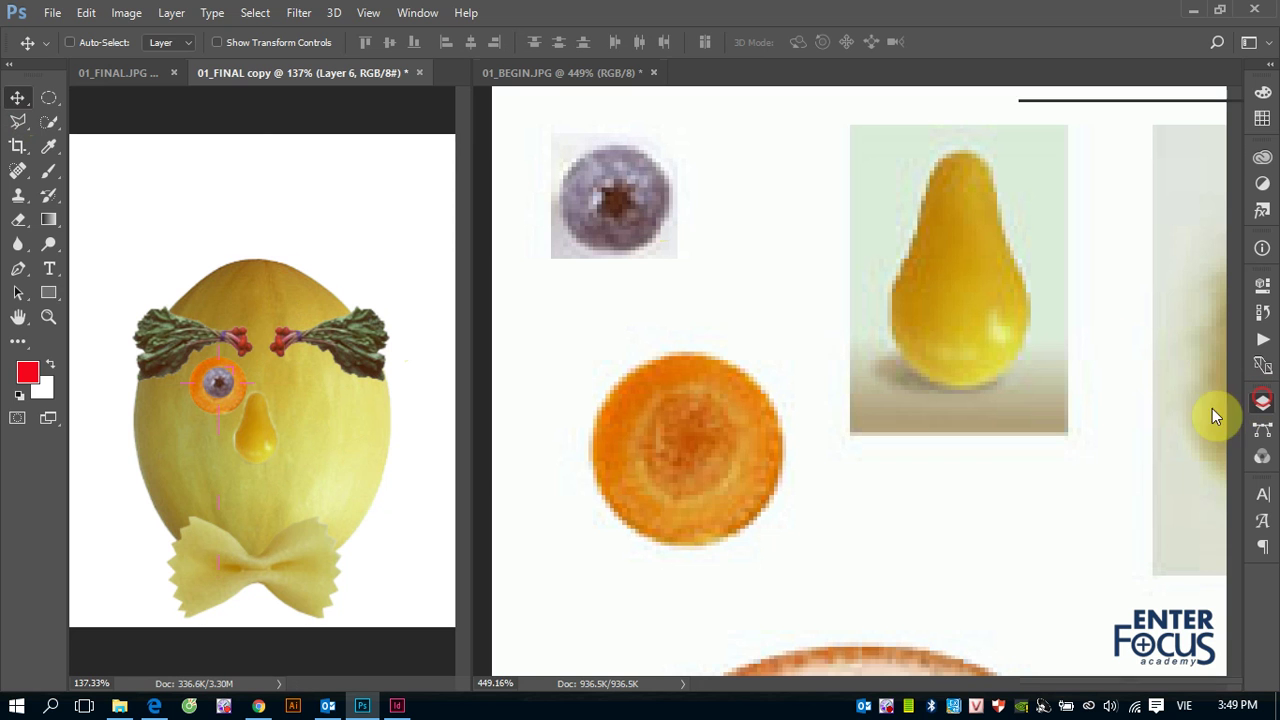
{"action": "left_click", "coordinate": [1034, 252]}
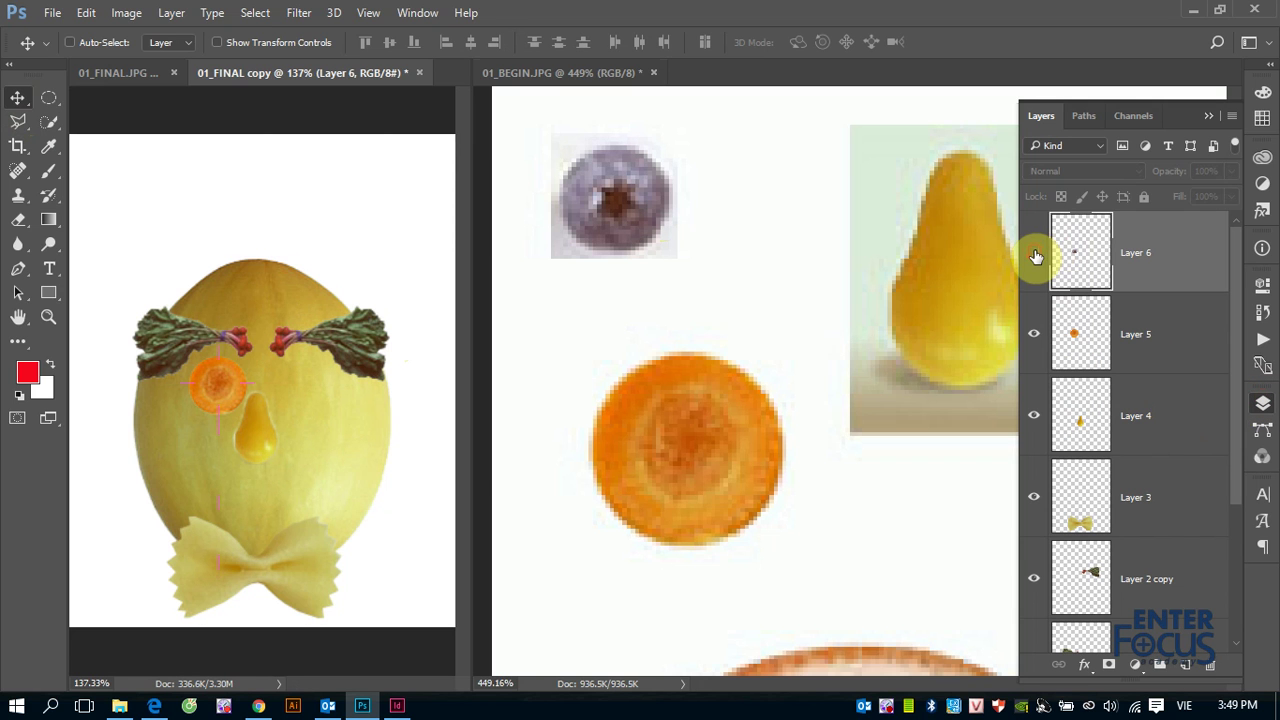
{"action": "left_click", "coordinate": [1034, 252]}
{"action": "left_click", "coordinate": [1035, 325]}
{"action": "left_click", "coordinate": [1035, 325]}
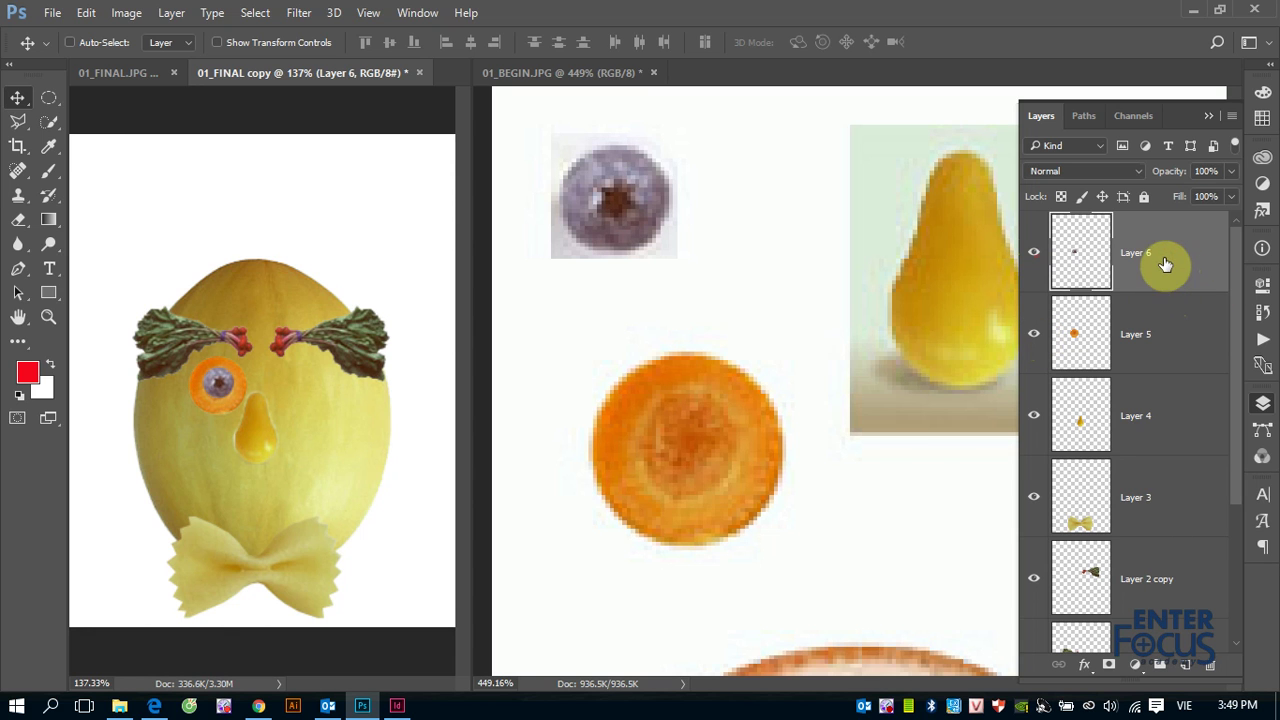
{"action": "left_click", "coordinate": [1148, 322], "text": "shift"}
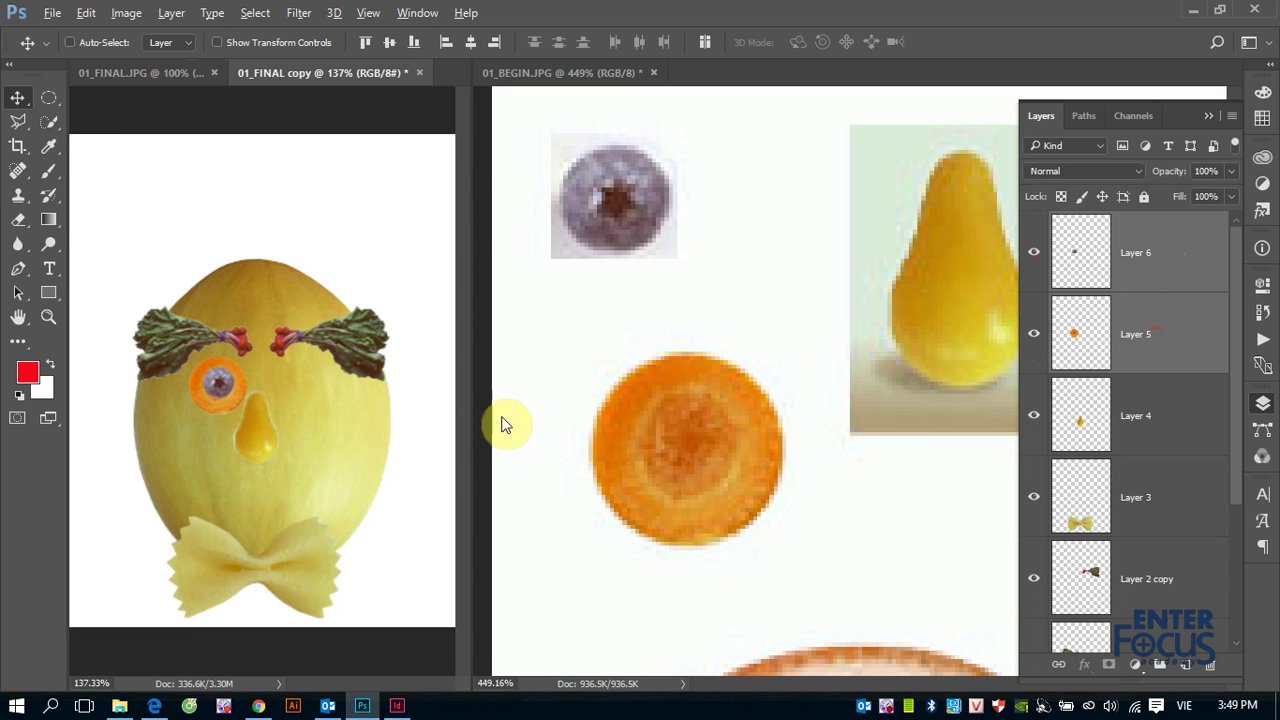
{"action": "left_click_drag", "start_coordinate": [218, 387], "coordinate": [297, 395]}
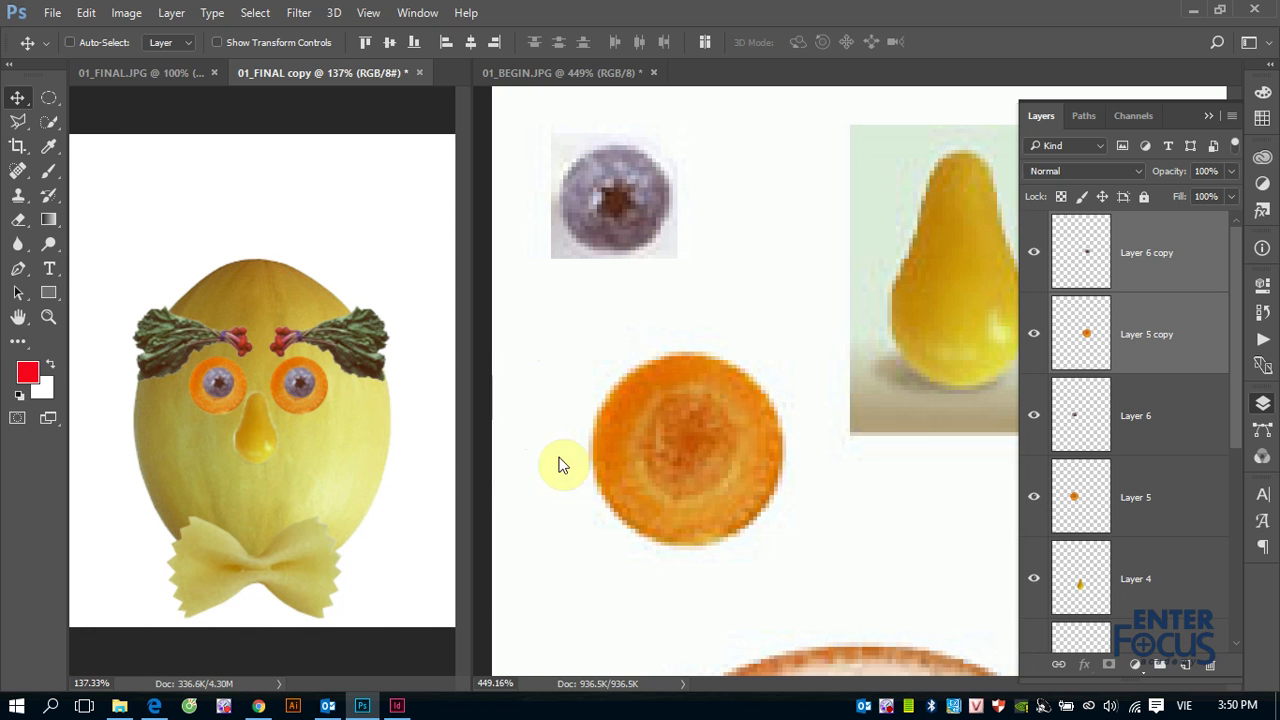
Quick-select the grapefruit flesh in 01_BEGIN.JPG and drag it into the face collage.
{"action": "left_click", "coordinate": [682, 368]}
{"action": "left_click_drag", "start_coordinate": [680, 525], "coordinate": [612, 186]}
{"action": "scroll", "coordinate": [612, 186], "scroll_direction": "down", "scroll_amount": 5}
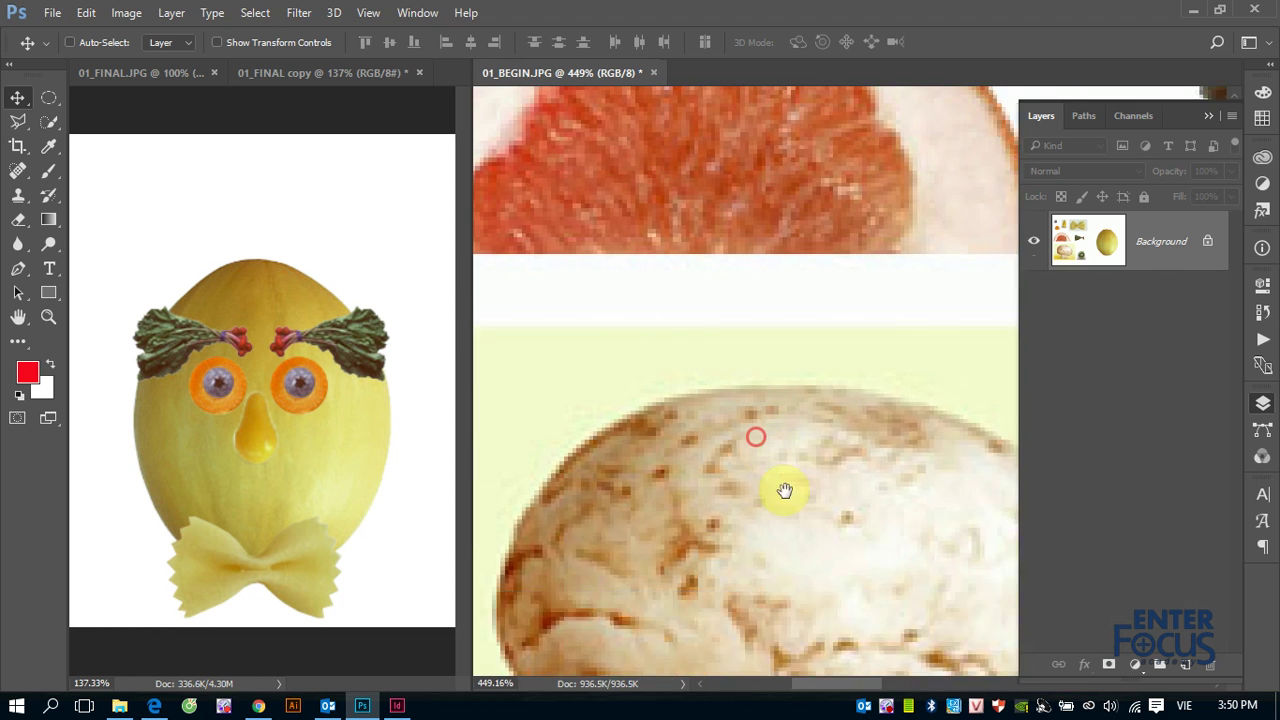
{"action": "left_click_drag", "start_coordinate": [754, 434], "coordinate": [834, 591]}
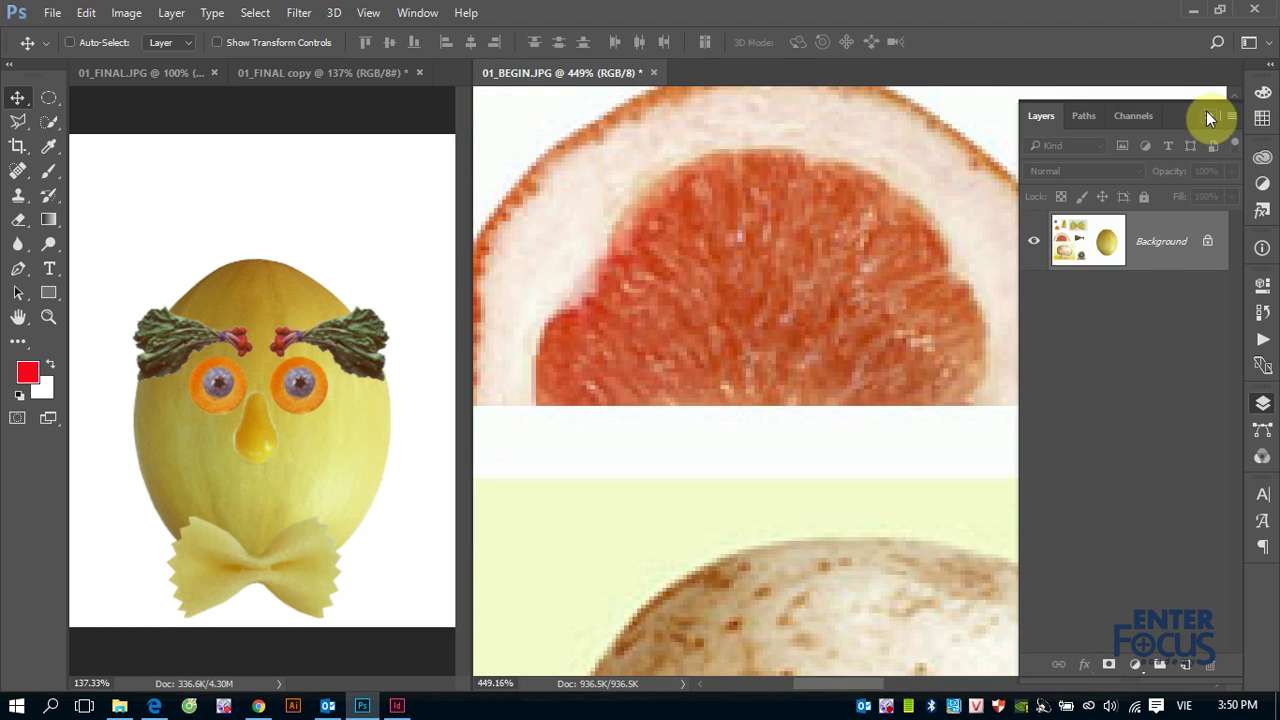
{"action": "left_click", "coordinate": [1208, 118]}
{"action": "left_click_drag", "start_coordinate": [794, 280], "coordinate": [857, 323]}
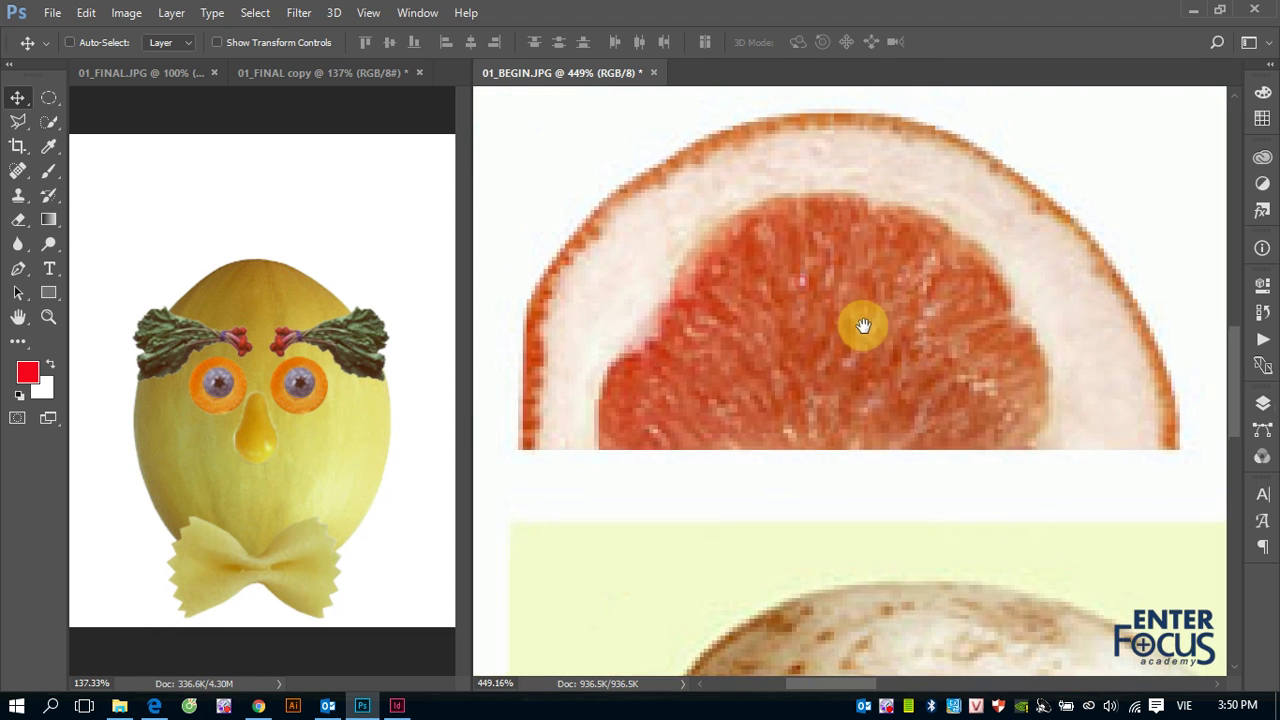
{"action": "left_click", "coordinate": [54, 122]}
{"action": "mouse_move", "coordinate": [629, 429]}
{"action": "left_mouse_down"}
{"action": "mouse_move", "coordinate": [651, 389]}
{"action": "mouse_move", "coordinate": [707, 343]}
{"action": "mouse_move", "coordinate": [814, 334]}
{"action": "mouse_move", "coordinate": [749, 354]}
{"action": "mouse_move", "coordinate": [780, 361]}
{"action": "left_mouse_up"}
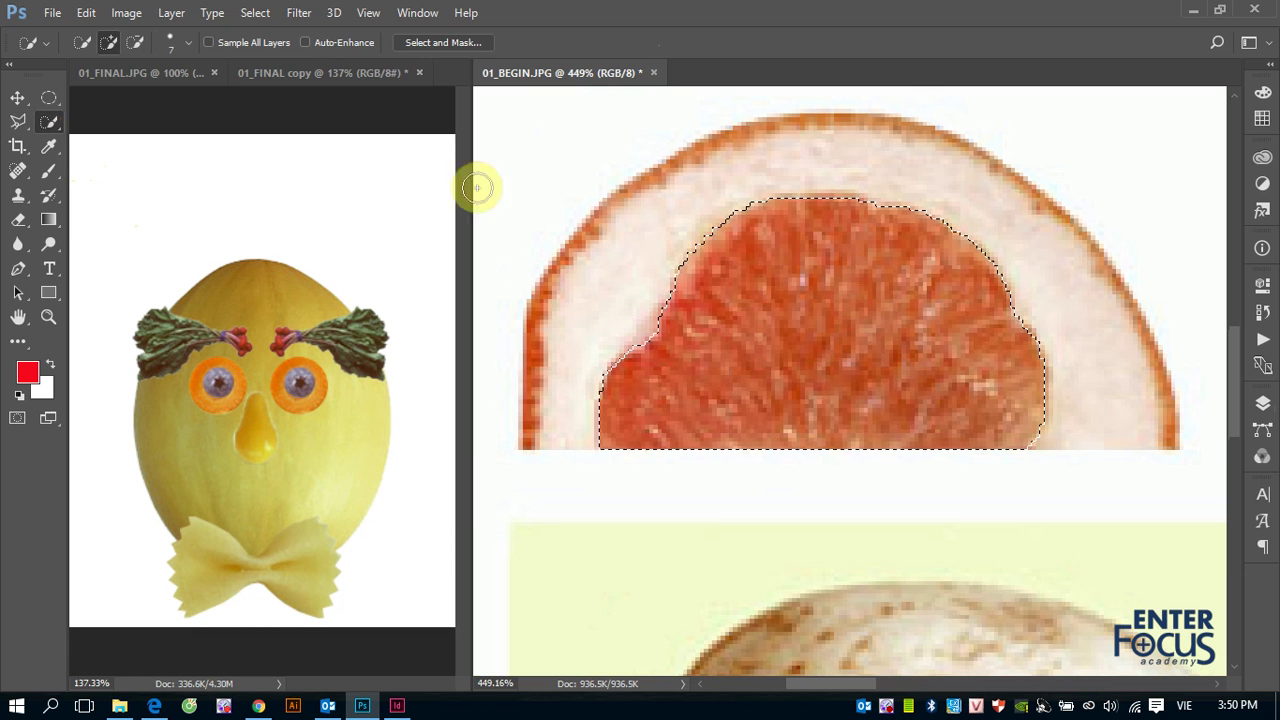
{"action": "left_click", "coordinate": [17, 97]}
{"action": "mouse_move", "coordinate": [803, 377]}
{"action": "left_mouse_down"}
{"action": "mouse_move", "coordinate": [370, 464]}
{"action": "mouse_move", "coordinate": [242, 471]}
{"action": "left_mouse_up"}
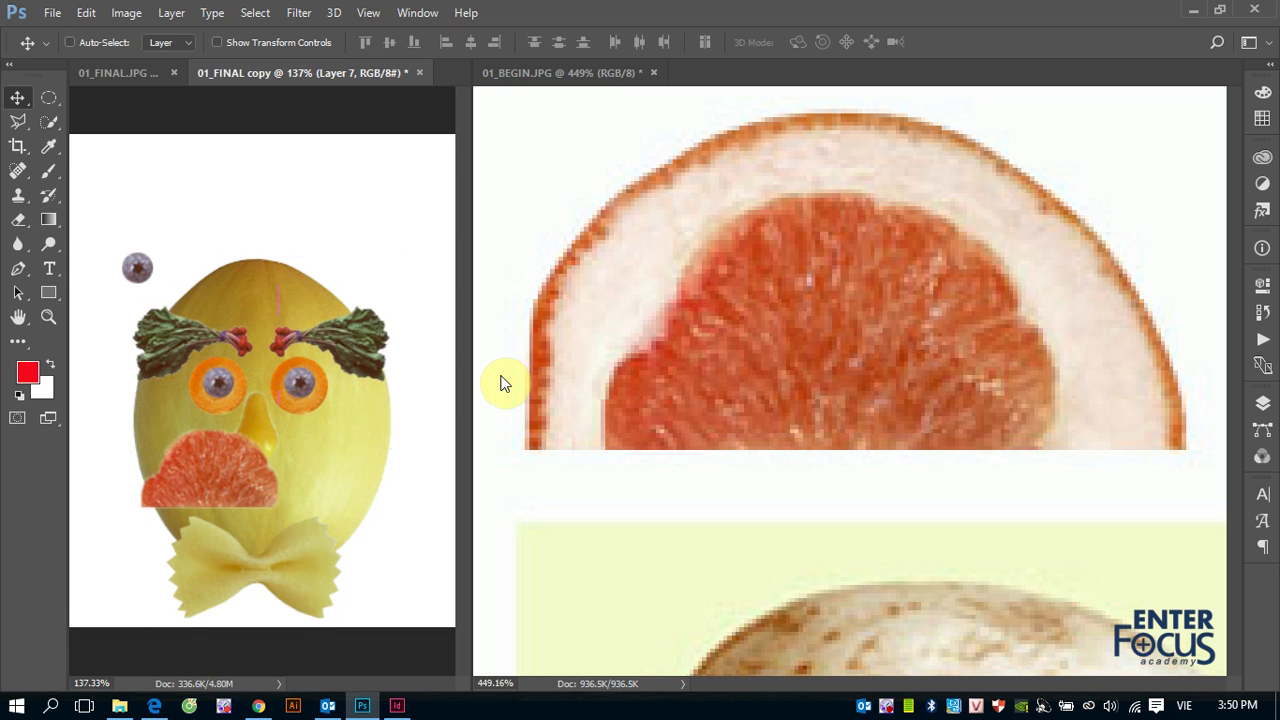
Reselect the grapefruit flesh and place it on the face below the left eye.
{"action": "left_click", "coordinate": [796, 348]}
{"action": "key", "text": "ctrl+d"}
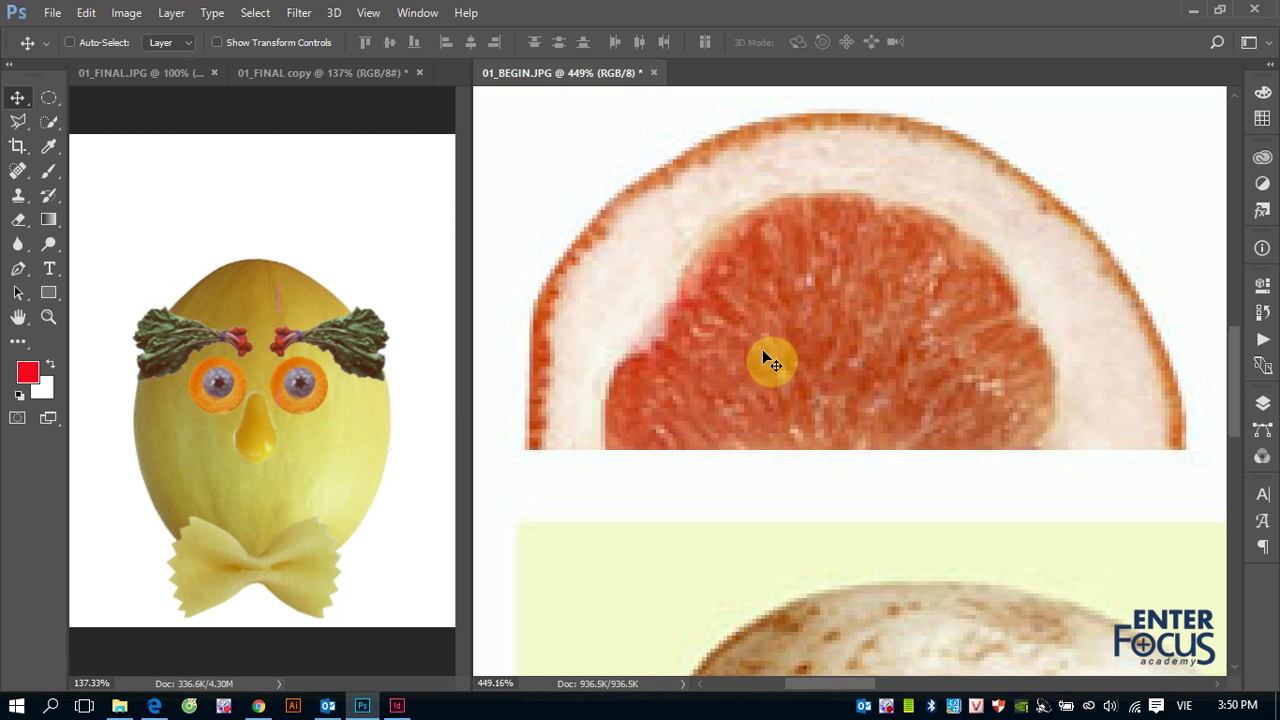
{"action": "left_click", "coordinate": [48, 123]}
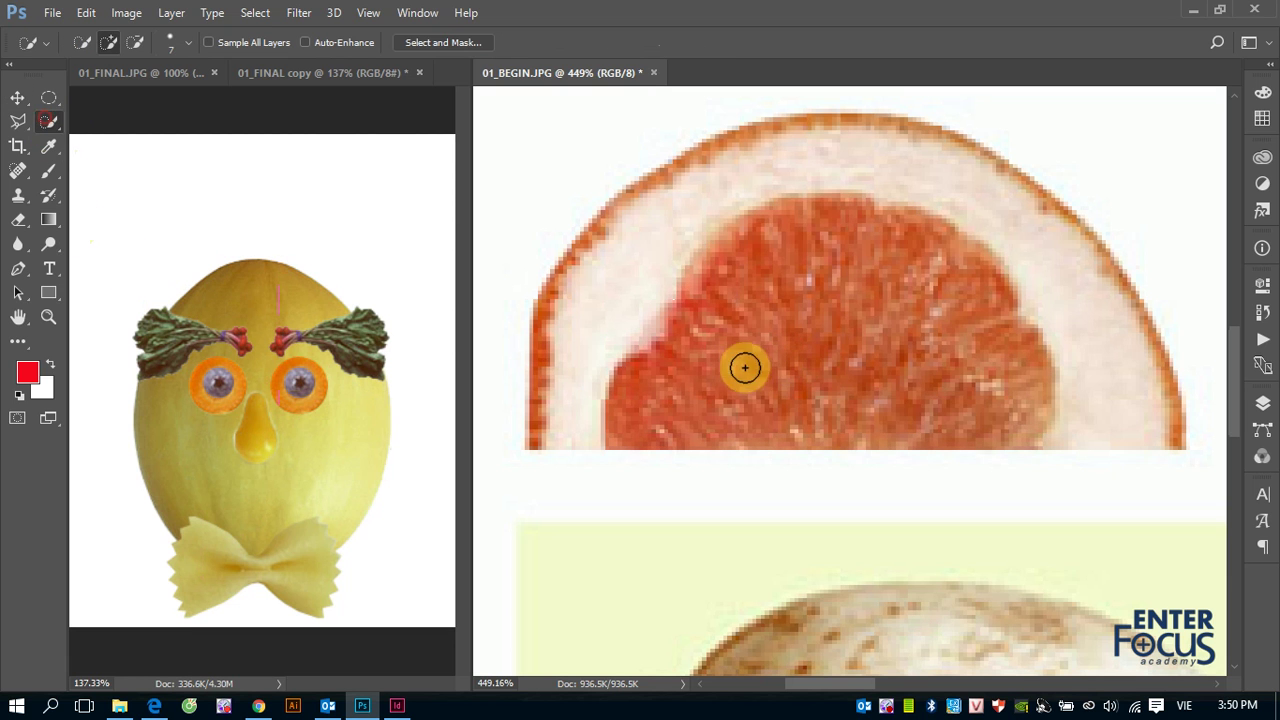
{"action": "left_click_drag", "start_coordinate": [663, 406], "coordinate": [793, 380]}
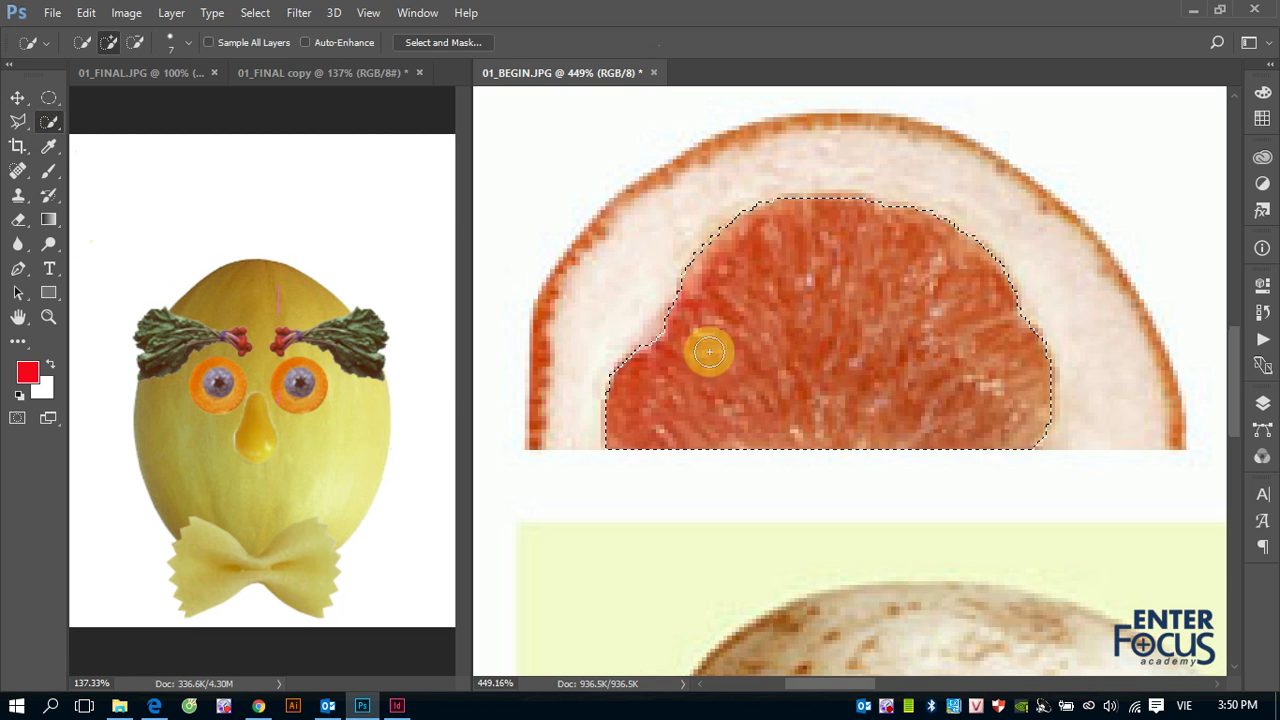
{"action": "left_click", "coordinate": [17, 99]}
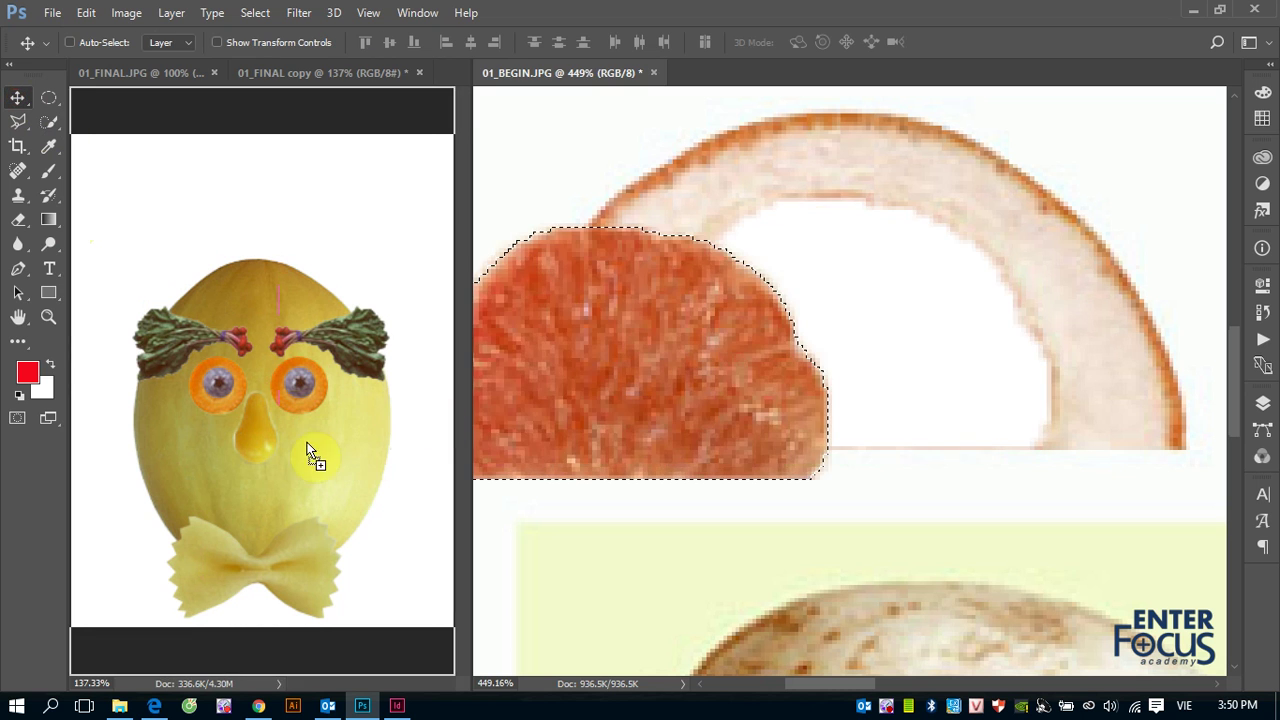
{"action": "mouse_move", "coordinate": [748, 370]}
{"action": "left_mouse_down"}
{"action": "mouse_move", "coordinate": [313, 446]}
{"action": "mouse_move", "coordinate": [250, 474]}
{"action": "left_mouse_up"}
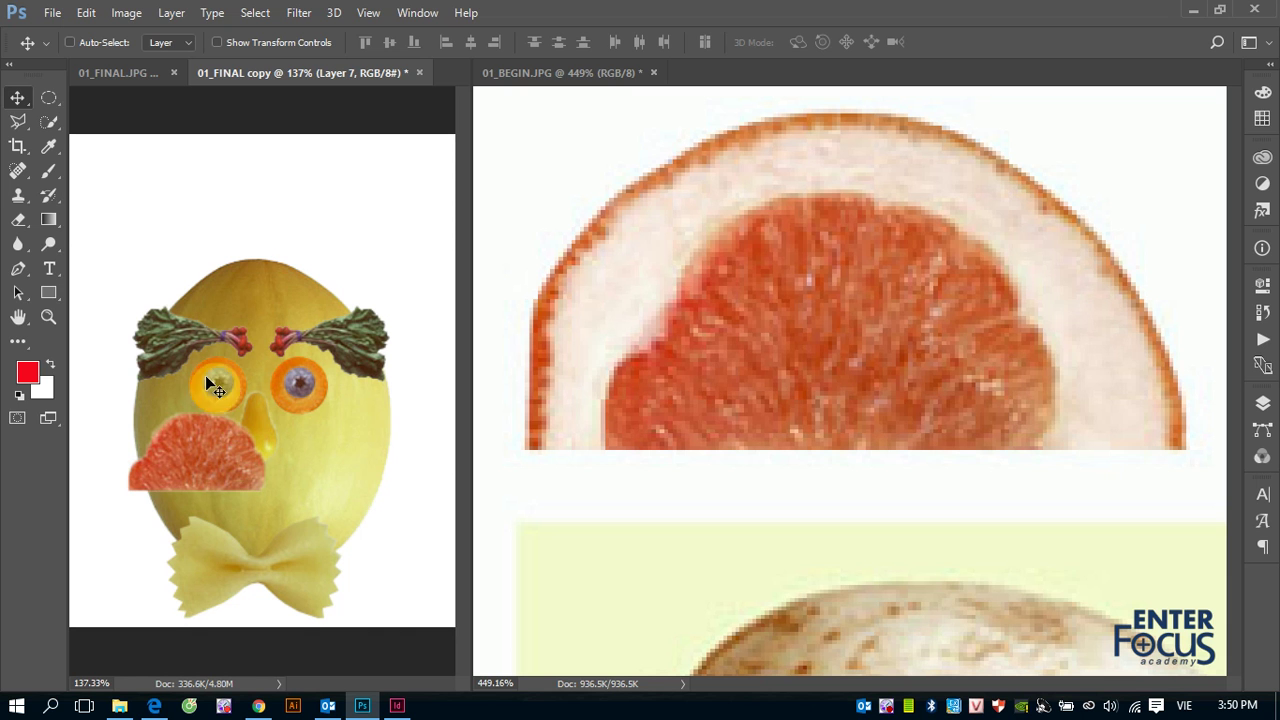
Rotate the grapefruit wedge 90° clockwise and move it to the melon's right edge as an ear.
{"action": "left_click", "coordinate": [86, 12]}
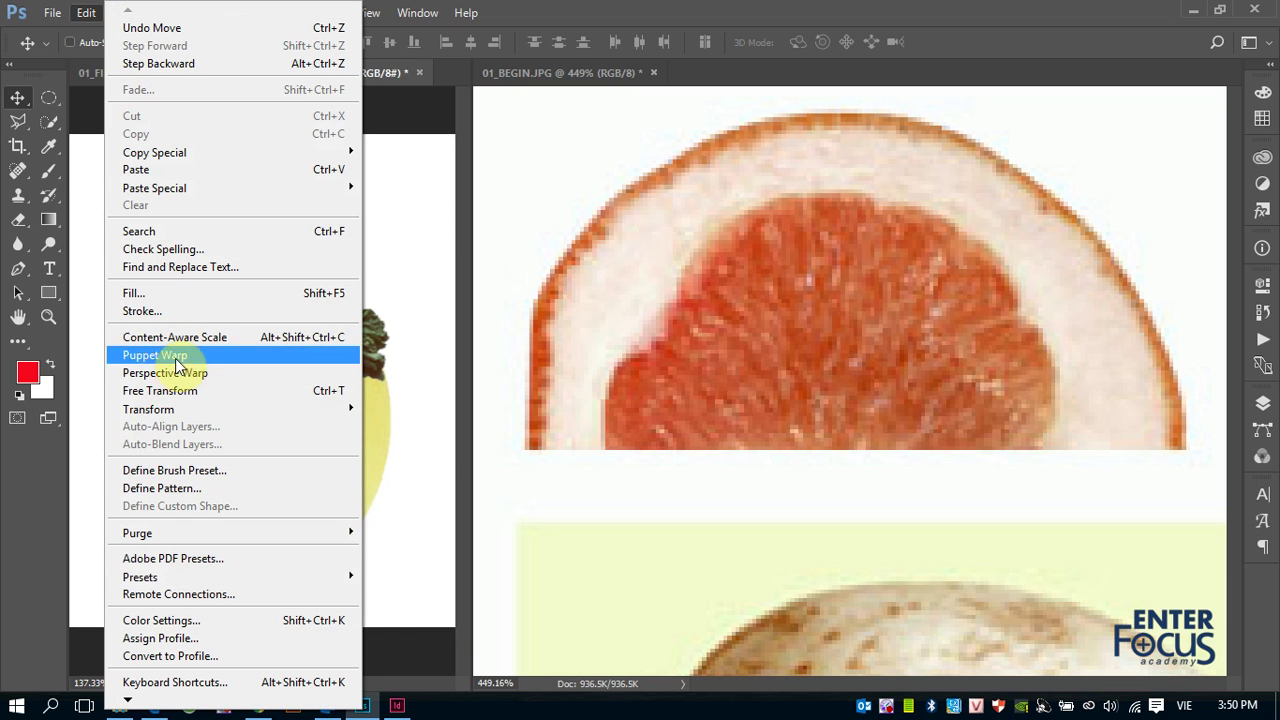
{"action": "mouse_move", "coordinate": [148, 409]}
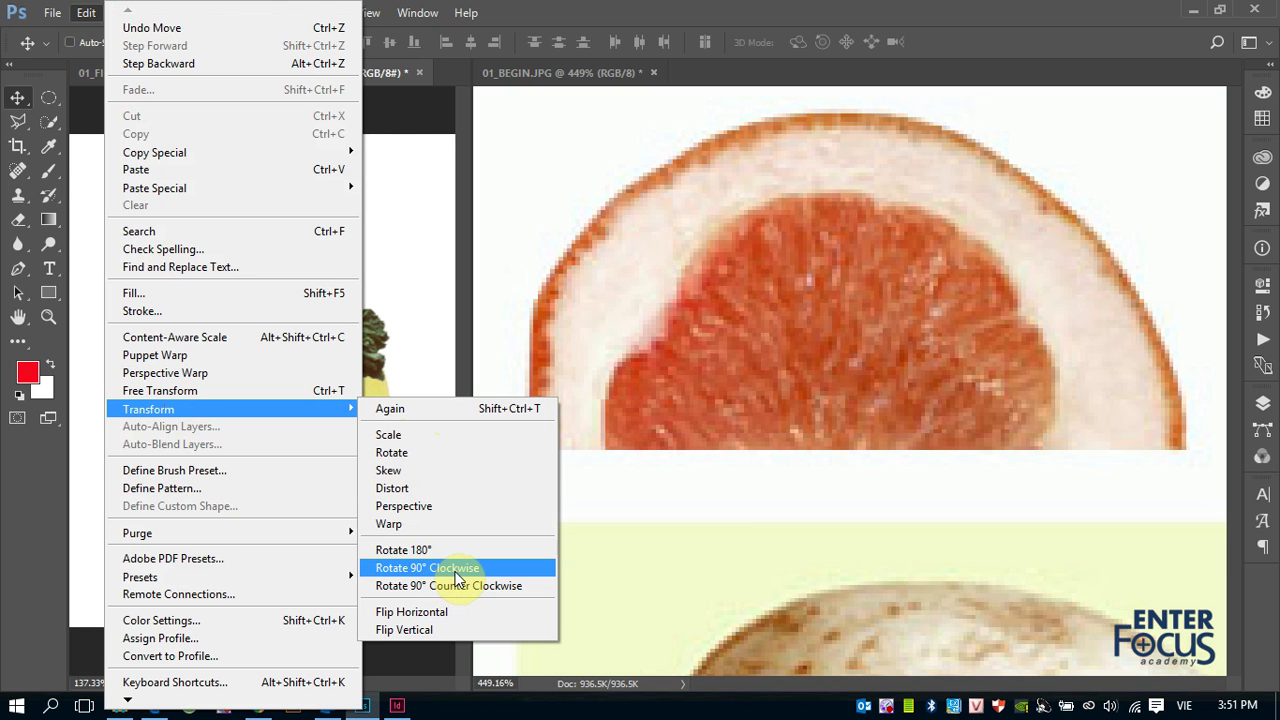
{"action": "left_click", "coordinate": [457, 578]}
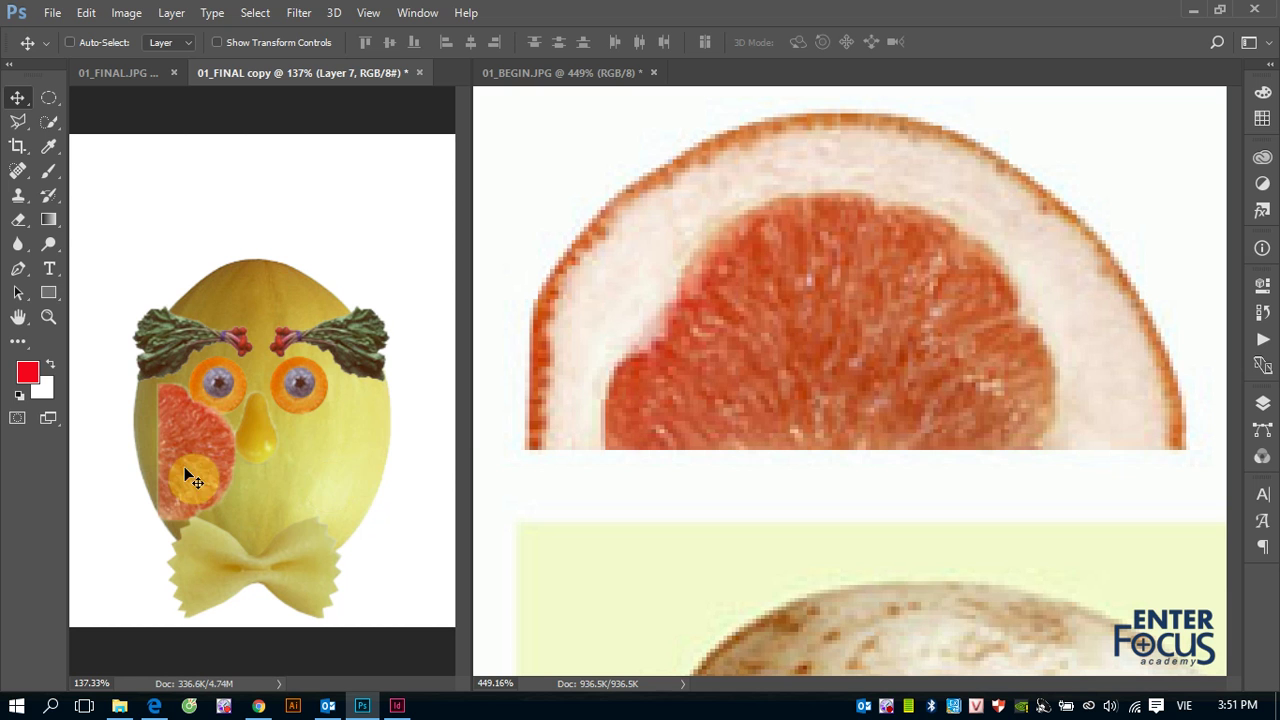
{"action": "mouse_move", "coordinate": [184, 466]}
{"action": "left_mouse_down"}
{"action": "mouse_move", "coordinate": [416, 448]}
{"action": "mouse_move", "coordinate": [427, 464]}
{"action": "left_mouse_up"}
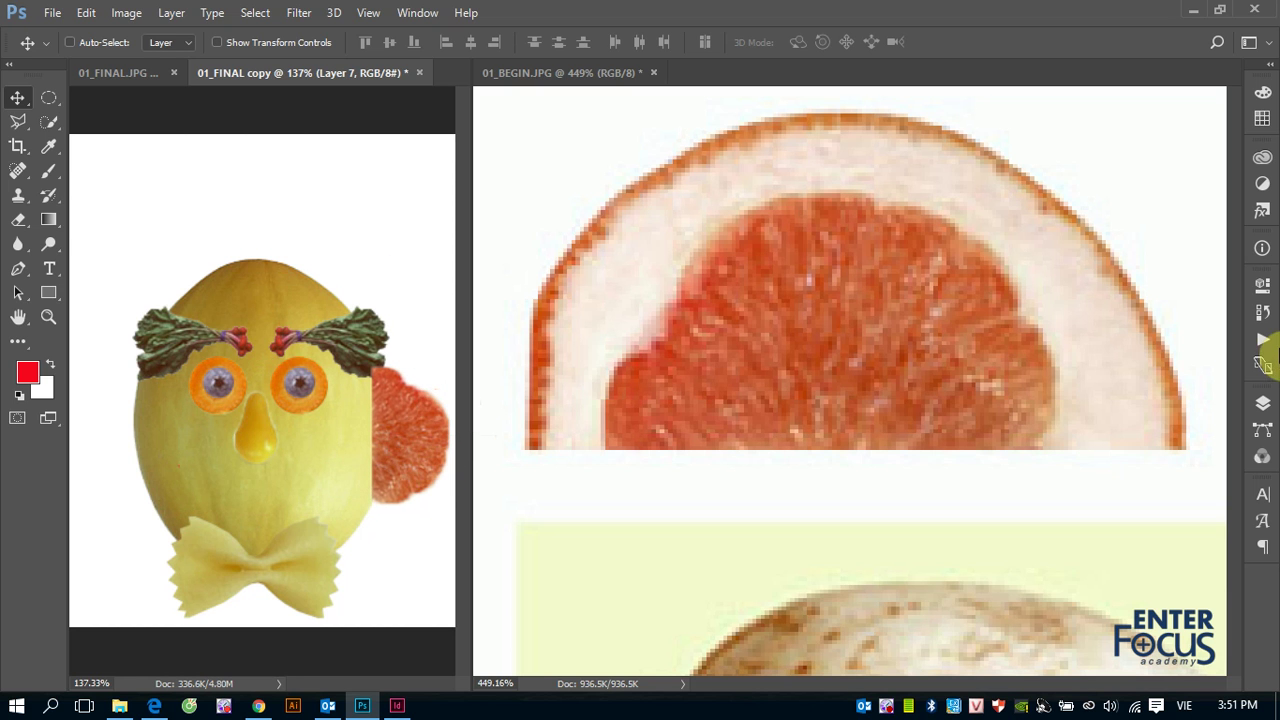
{"action": "left_click", "coordinate": [1262, 403]}
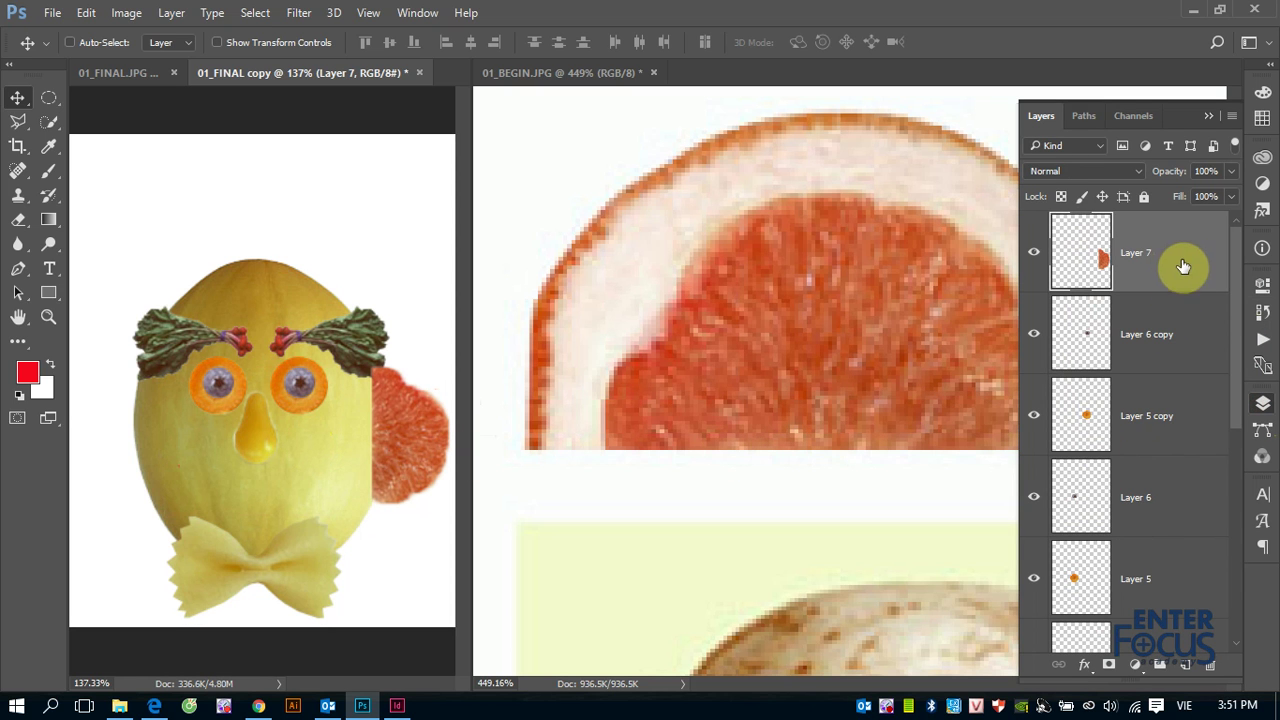
Move Layer 7 just above Background and Alt-drag a grapefruit copy to the face's left side.
{"action": "left_click_drag", "start_coordinate": [1195, 270], "coordinate": [1155, 525]}
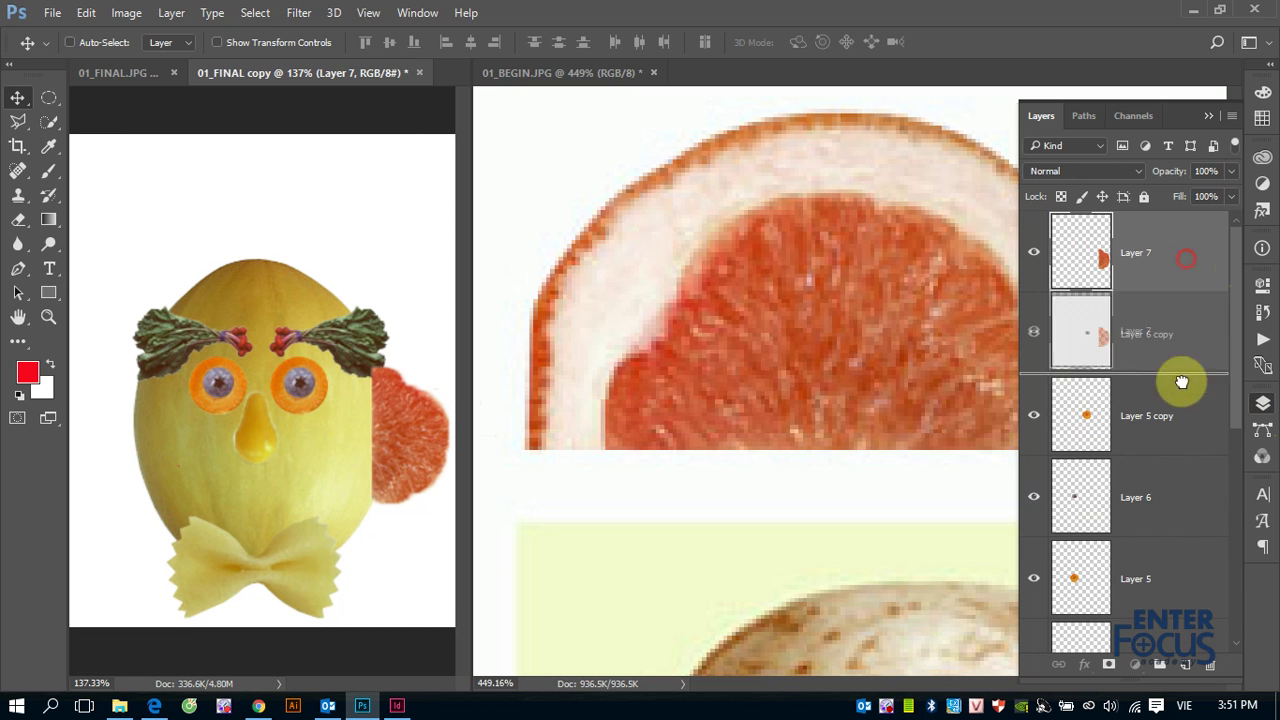
{"action": "scroll", "coordinate": [1240, 440], "scroll_direction": "down", "scroll_amount": 2}
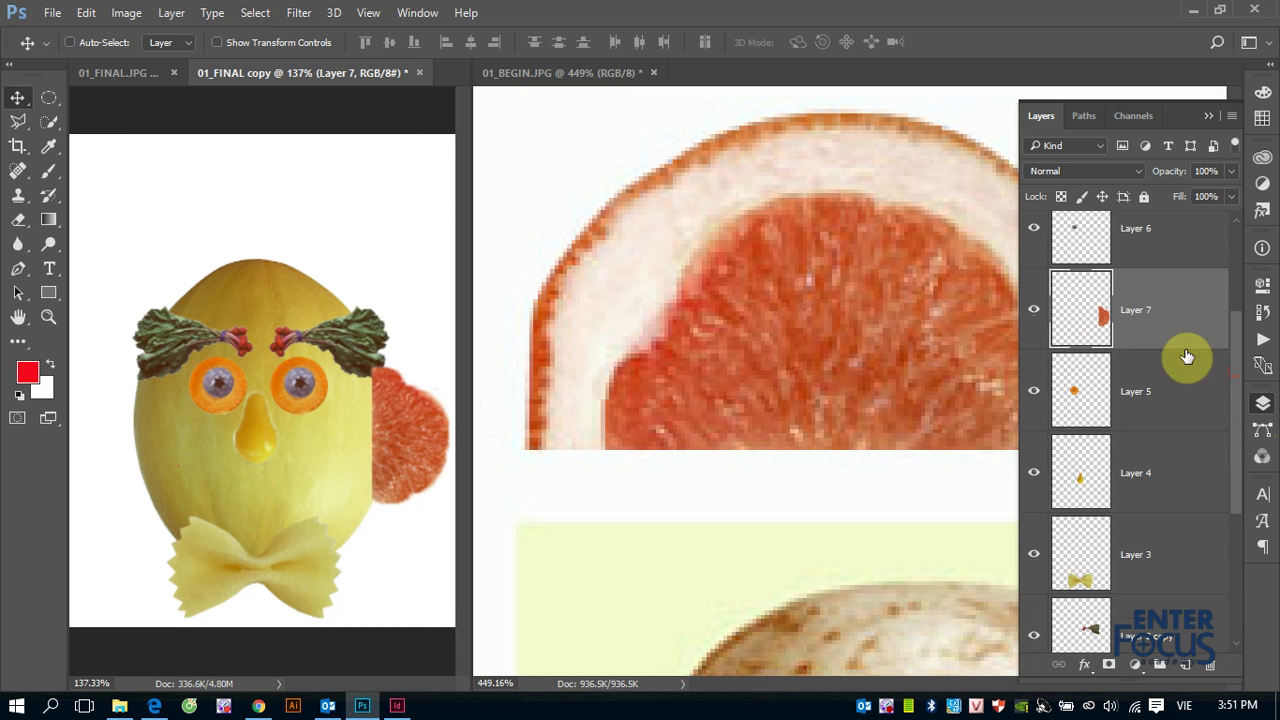
{"action": "left_click_drag", "start_coordinate": [1180, 355], "coordinate": [1190, 582]}
{"action": "left_click_drag", "start_coordinate": [1236, 470], "coordinate": [1234, 591]}
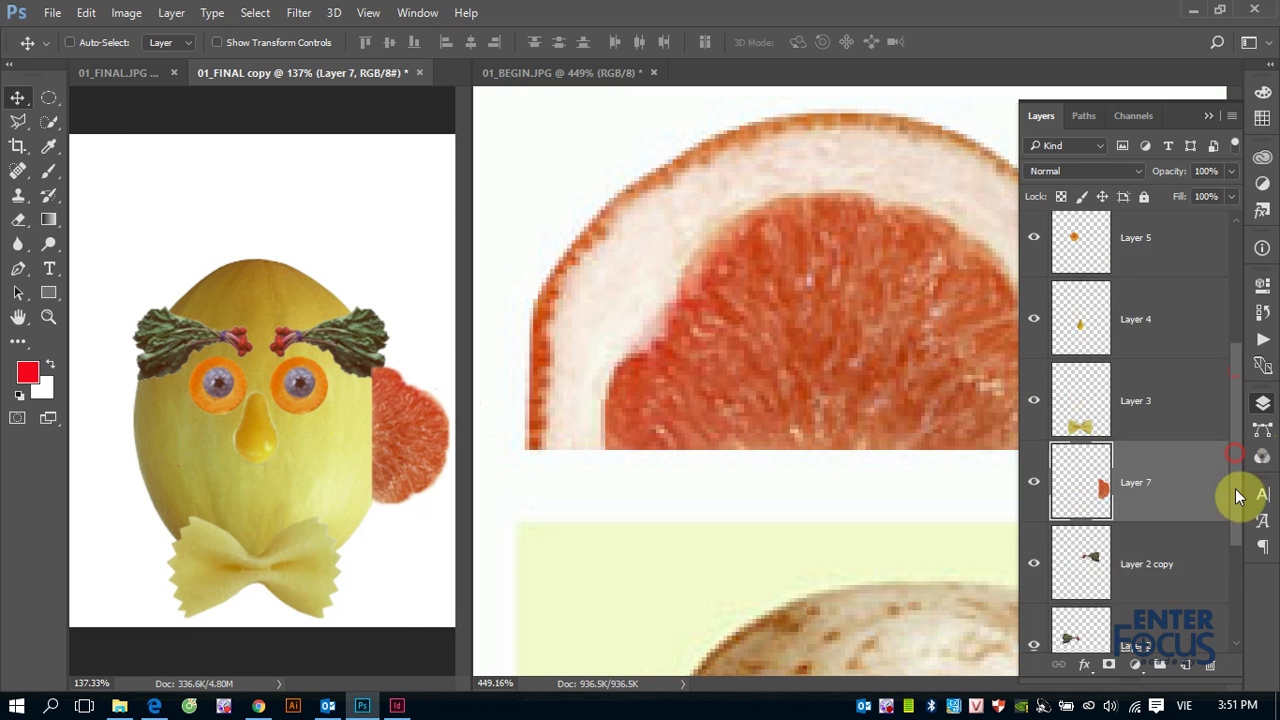
{"action": "left_click_drag", "start_coordinate": [1168, 331], "coordinate": [1174, 560]}
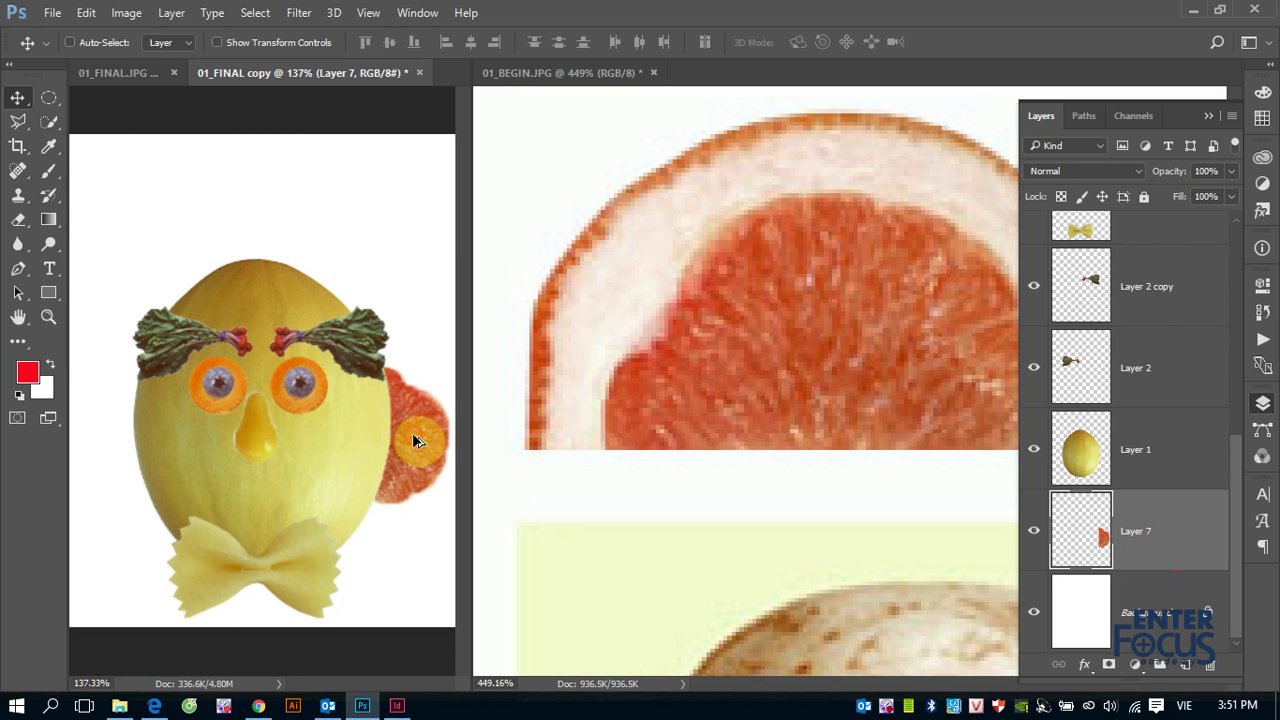
{"action": "left_click_drag", "start_coordinate": [412, 433], "coordinate": [147, 457]}
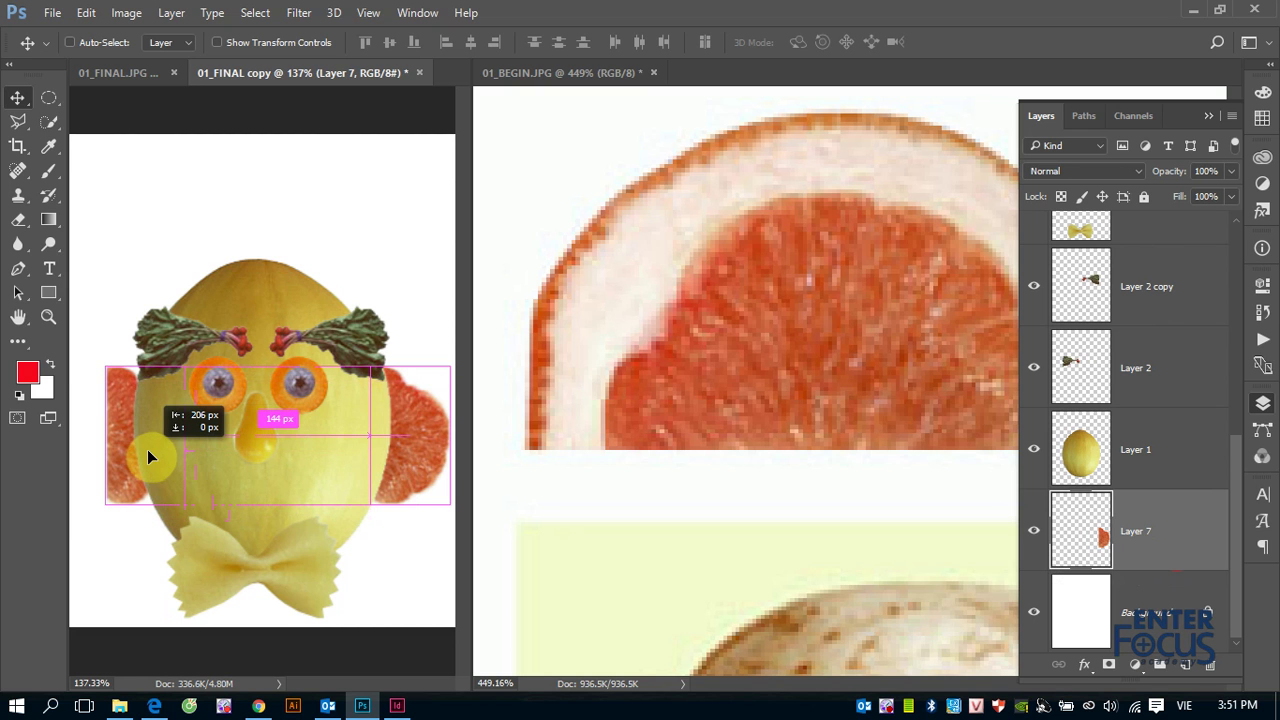
Level the copied ear with the right ear, flip it horizontally, and shift it 21 px outward.
{"action": "left_click_drag", "start_coordinate": [147, 457], "coordinate": [141, 455]}
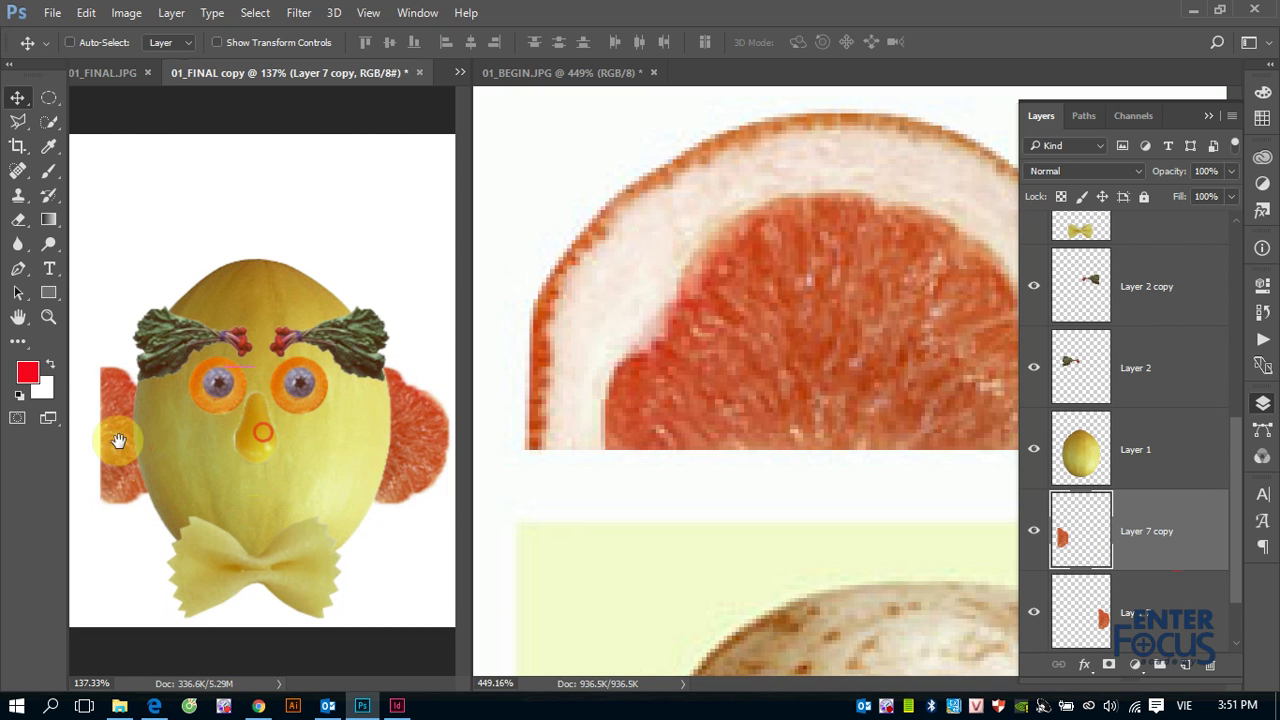
{"action": "left_click", "coordinate": [86, 13]}
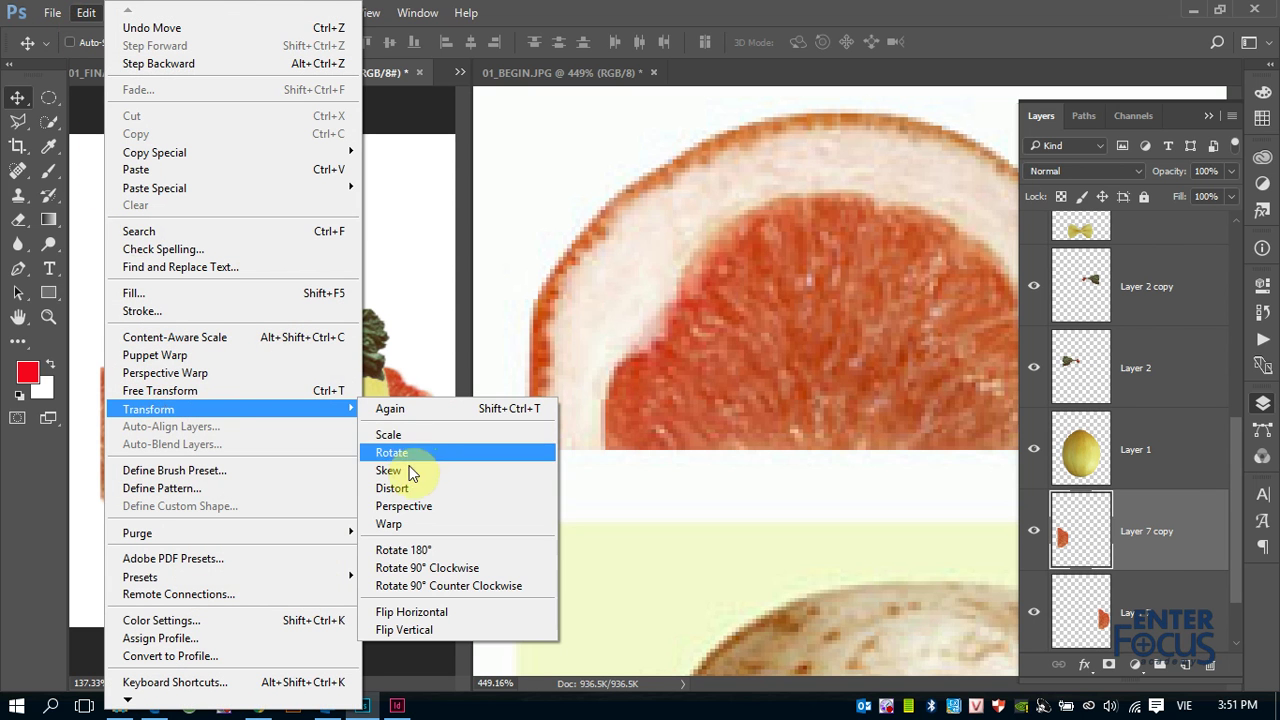
{"action": "left_click", "coordinate": [415, 611]}
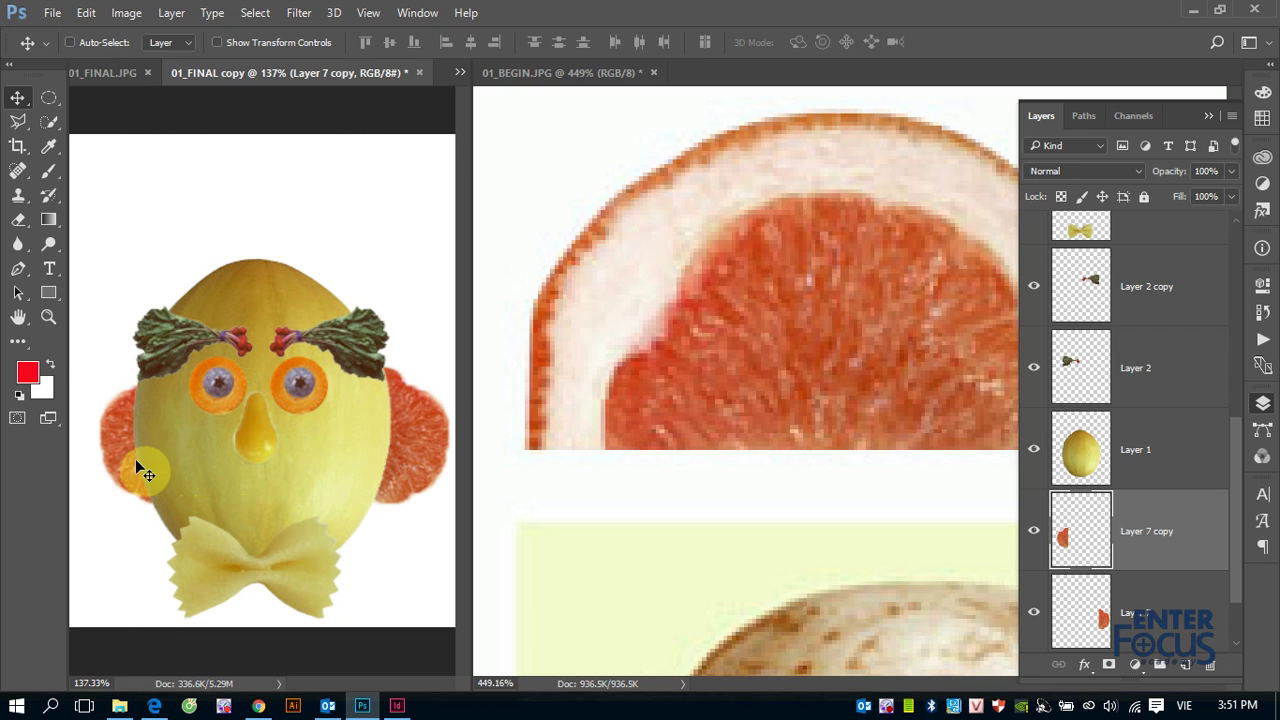
{"action": "left_click_drag", "start_coordinate": [115, 455], "coordinate": [87, 451]}
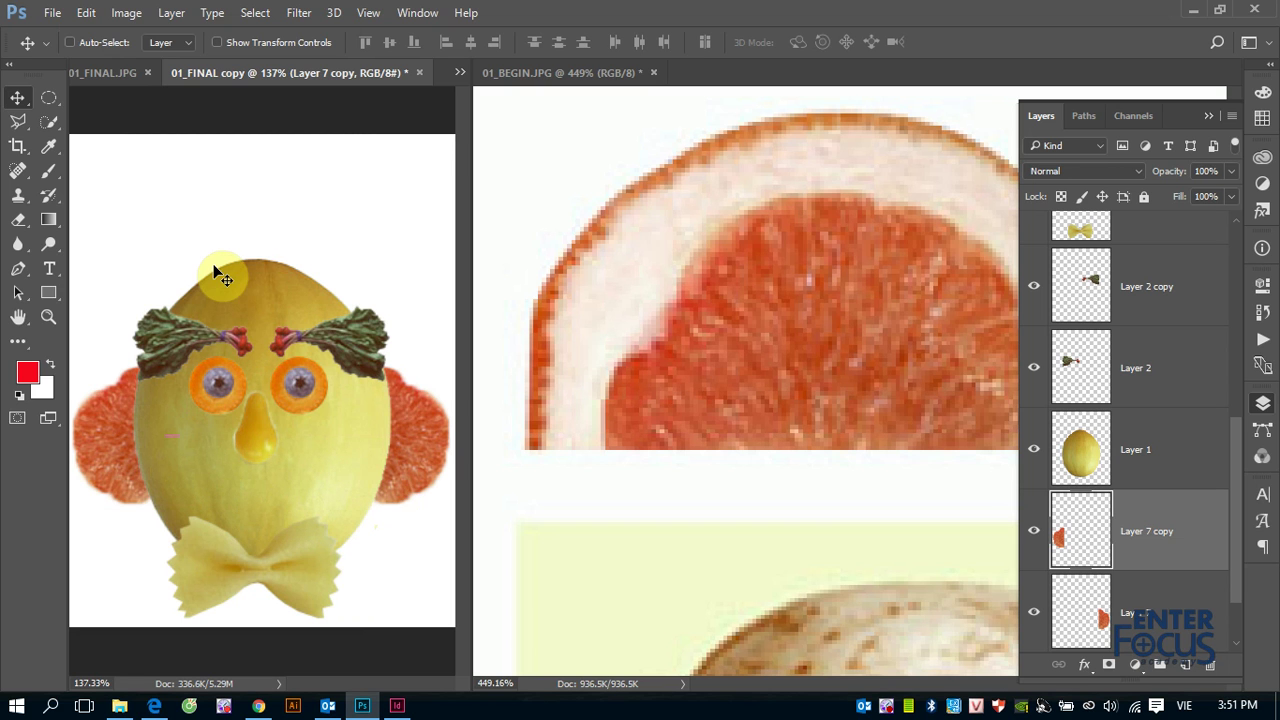
Select the round kiwi slice with the Elliptical Marquee and drag it into the face collage.
{"action": "left_click", "coordinate": [776, 559]}
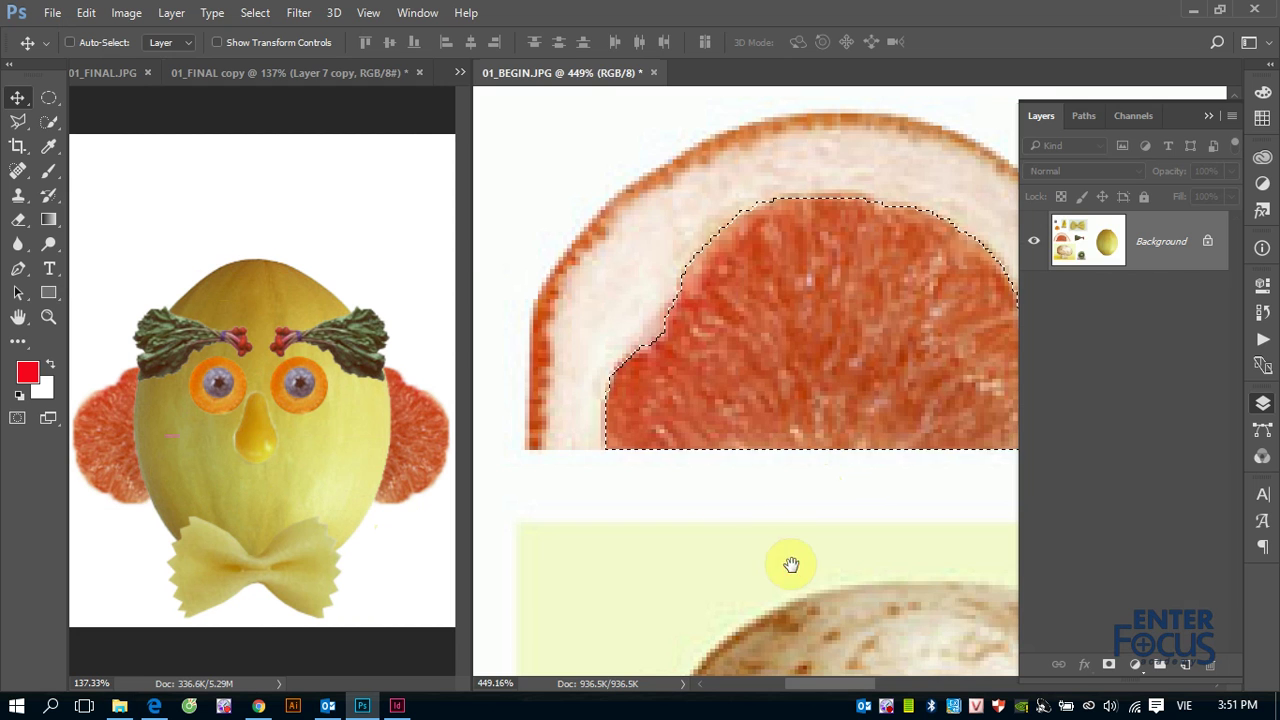
{"action": "left_click_drag", "start_coordinate": [791, 565], "coordinate": [762, 539]}
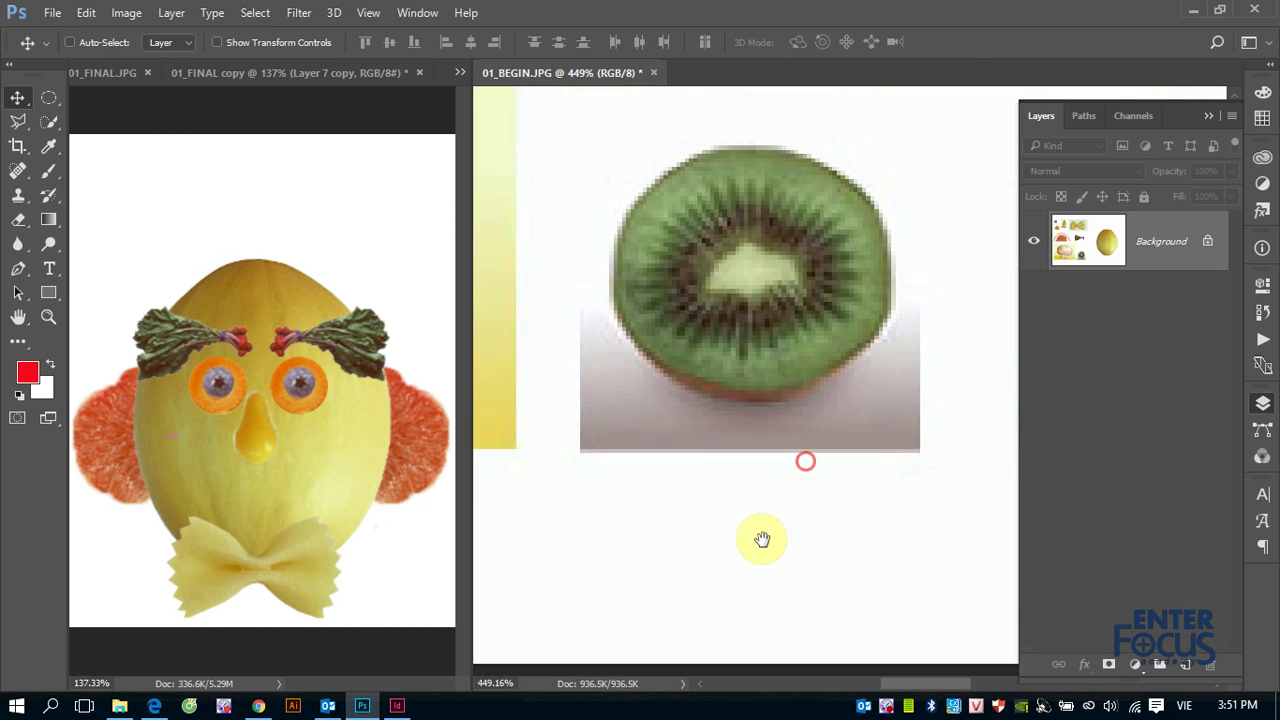
{"action": "left_click", "coordinate": [49, 97]}
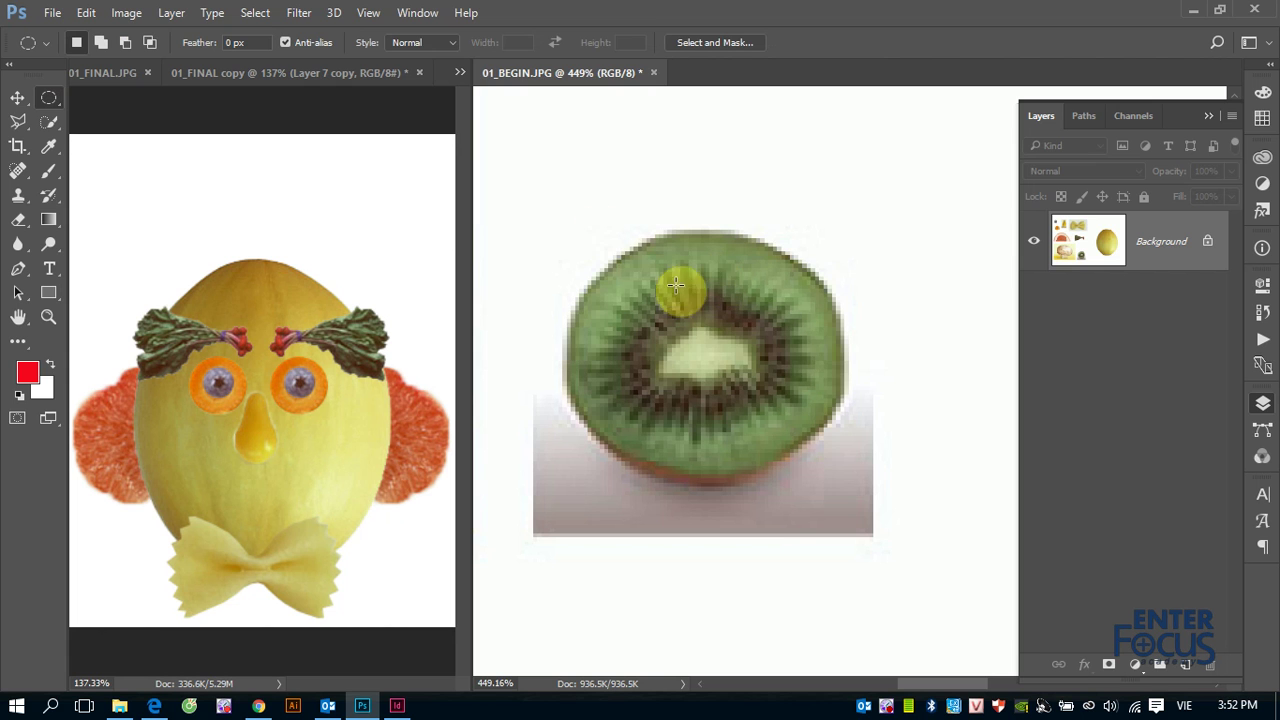
{"action": "left_click_drag", "start_coordinate": [605, 262], "coordinate": [825, 447]}
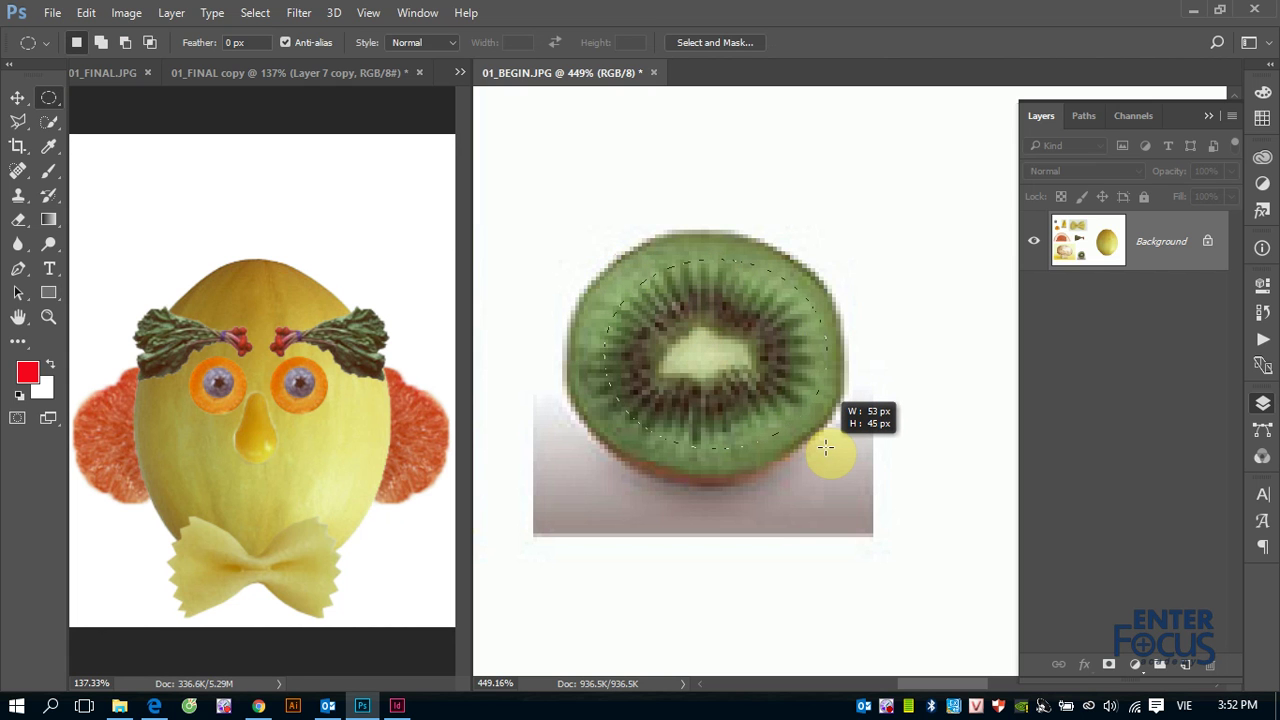
{"action": "mouse_move", "coordinate": [825, 447]}
{"action": "left_mouse_down"}
{"action": "mouse_move", "coordinate": [849, 466]}
{"action": "mouse_move", "coordinate": [813, 446]}
{"action": "mouse_move", "coordinate": [838, 467]}
{"action": "left_mouse_up"}
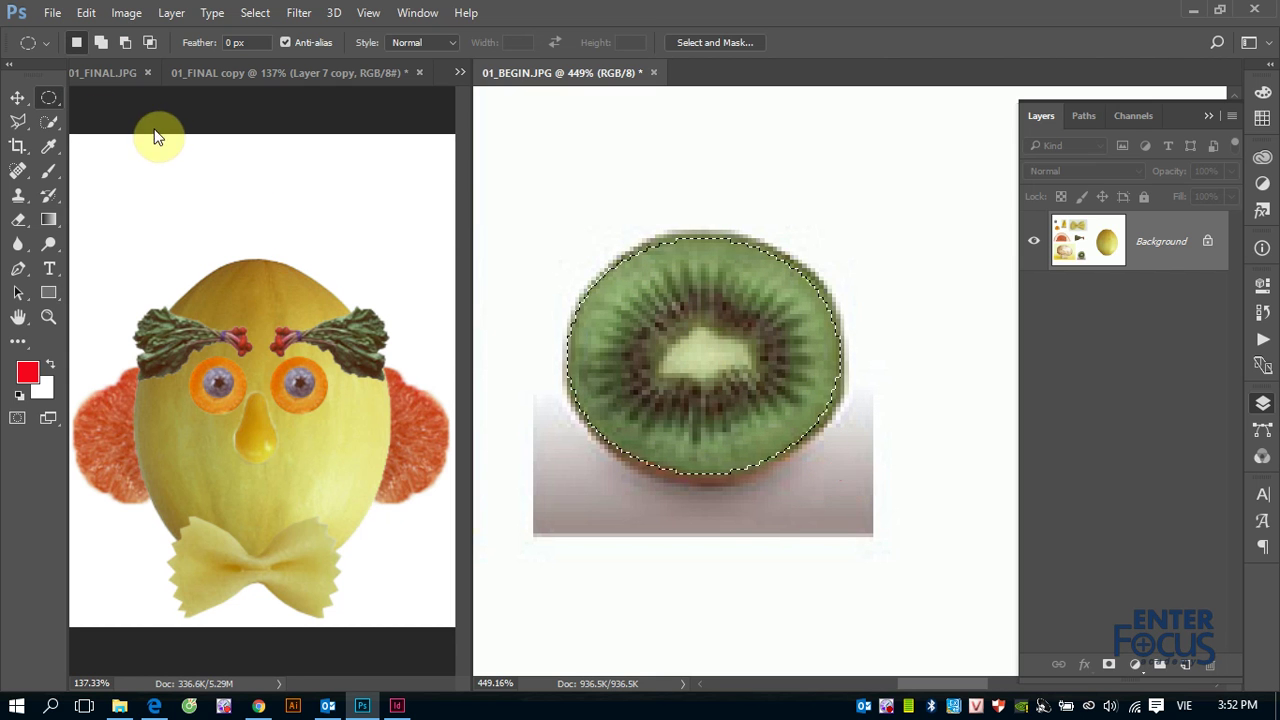
{"action": "left_click", "coordinate": [20, 100]}
{"action": "left_click_drag", "start_coordinate": [720, 375], "coordinate": [402, 481]}
{"action": "left_click_drag", "start_coordinate": [243, 491], "coordinate": [245, 493]}
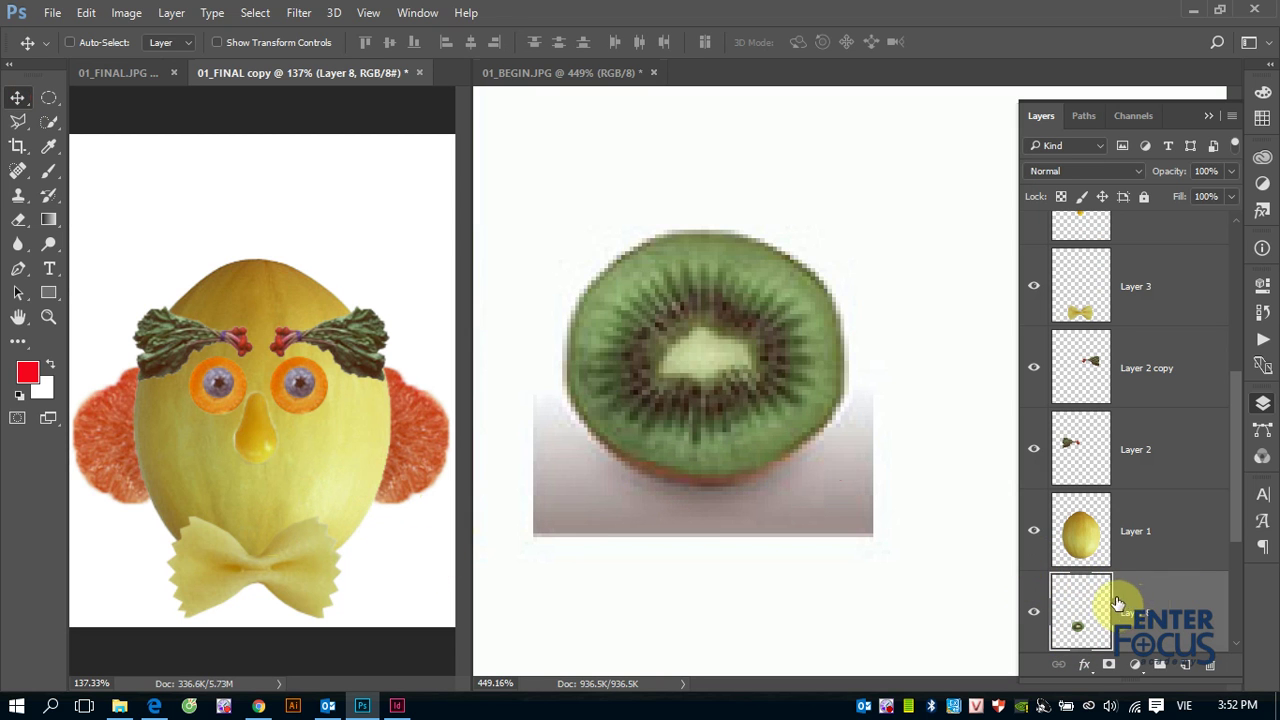
Put Layer 8 above the melon layer and position the kiwi below the nose as the mouth.
{"action": "left_click_drag", "start_coordinate": [1118, 603], "coordinate": [1160, 541]}
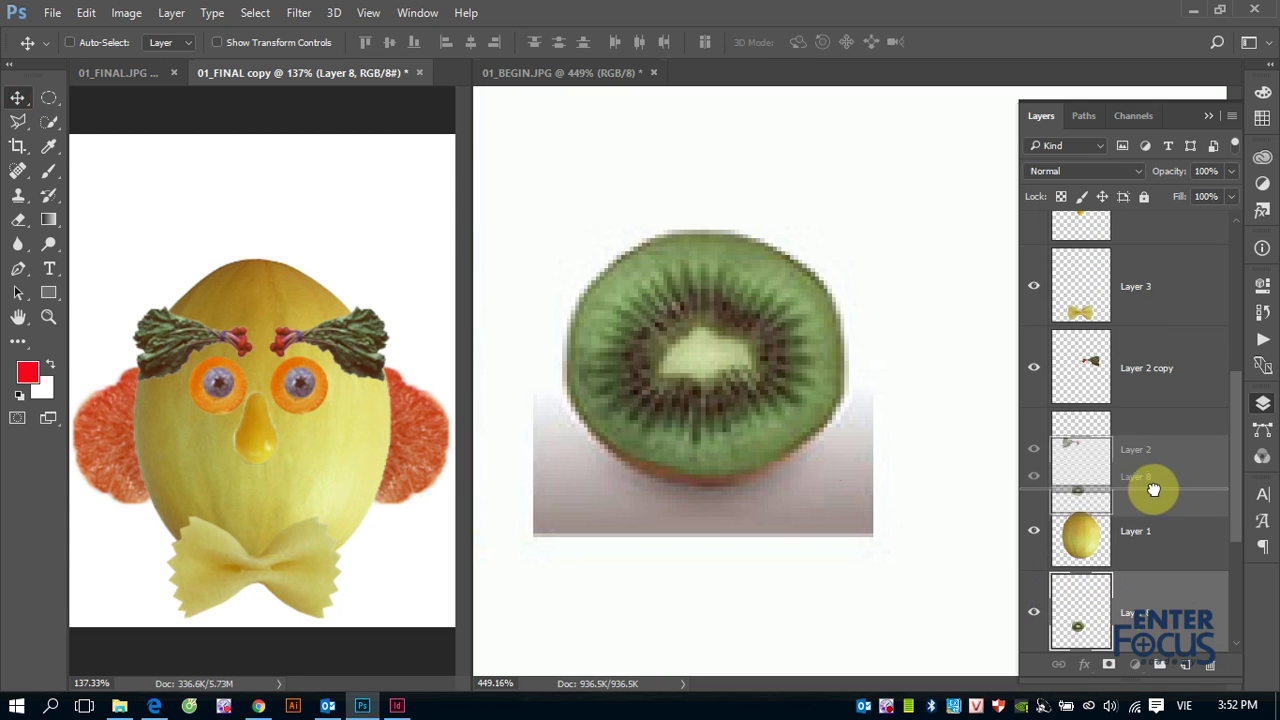
{"action": "left_click_drag", "start_coordinate": [1155, 497], "coordinate": [1152, 492]}
{"action": "mouse_move", "coordinate": [245, 492]}
{"action": "left_mouse_down"}
{"action": "mouse_move", "coordinate": [301, 494]}
{"action": "mouse_move", "coordinate": [290, 494]}
{"action": "left_mouse_up"}
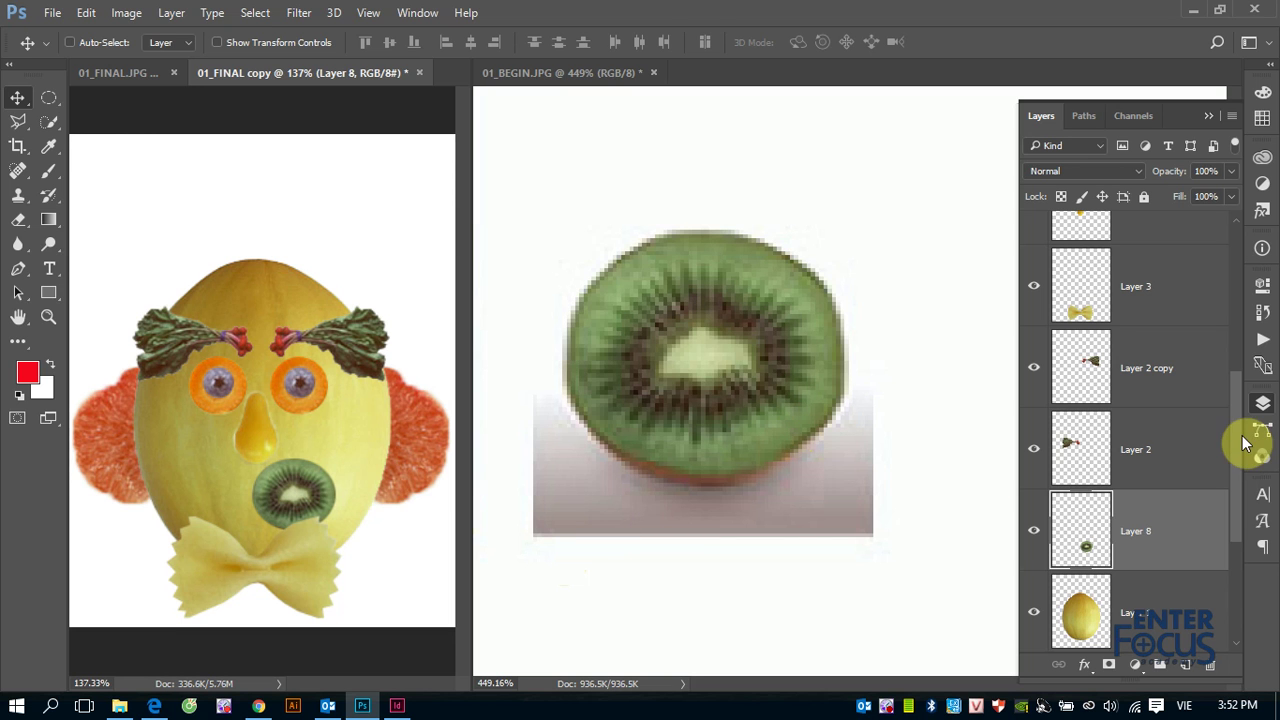
Show the whole mushroom in 01_BEGIN.JPG, zoomed out, with the layers list closed.
{"action": "left_click", "coordinate": [896, 335]}
{"action": "left_click_drag", "start_coordinate": [891, 500], "coordinate": [814, 294]}
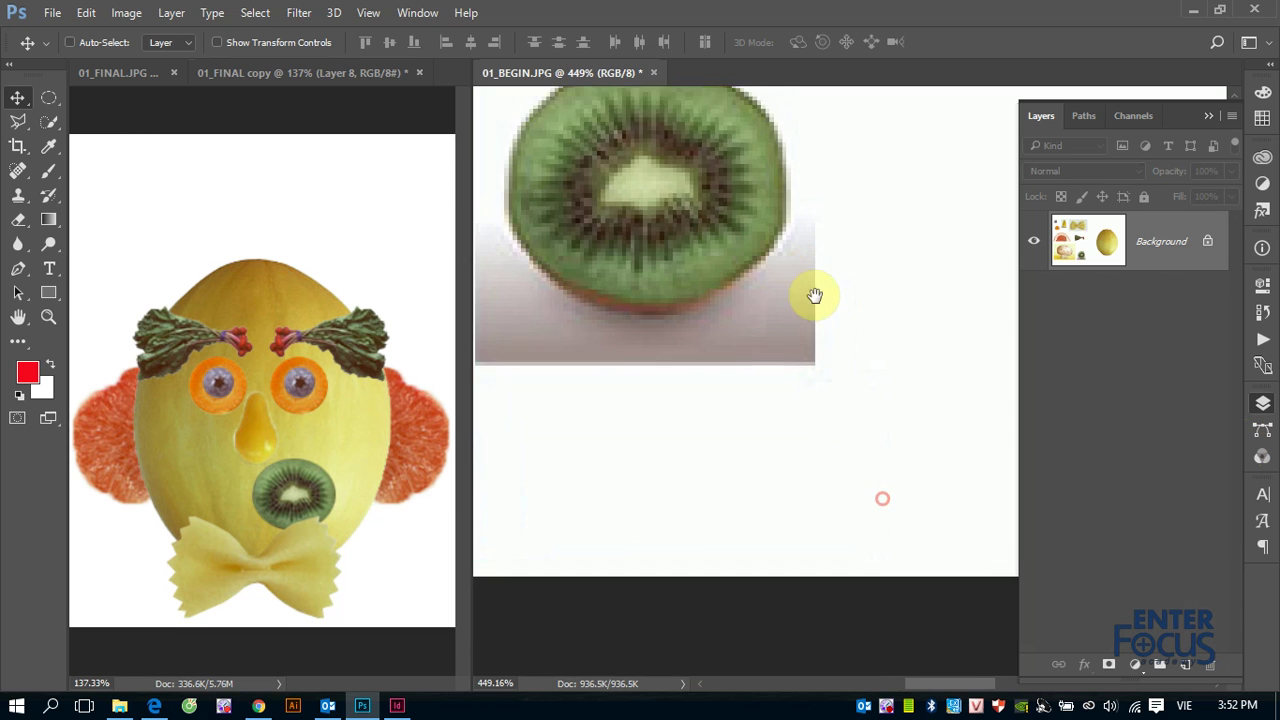
{"action": "left_click_drag", "start_coordinate": [500, 290], "coordinate": [758, 436]}
{"action": "left_click_drag", "start_coordinate": [652, 418], "coordinate": [801, 442]}
{"action": "left_click_drag", "start_coordinate": [490, 324], "coordinate": [697, 397]}
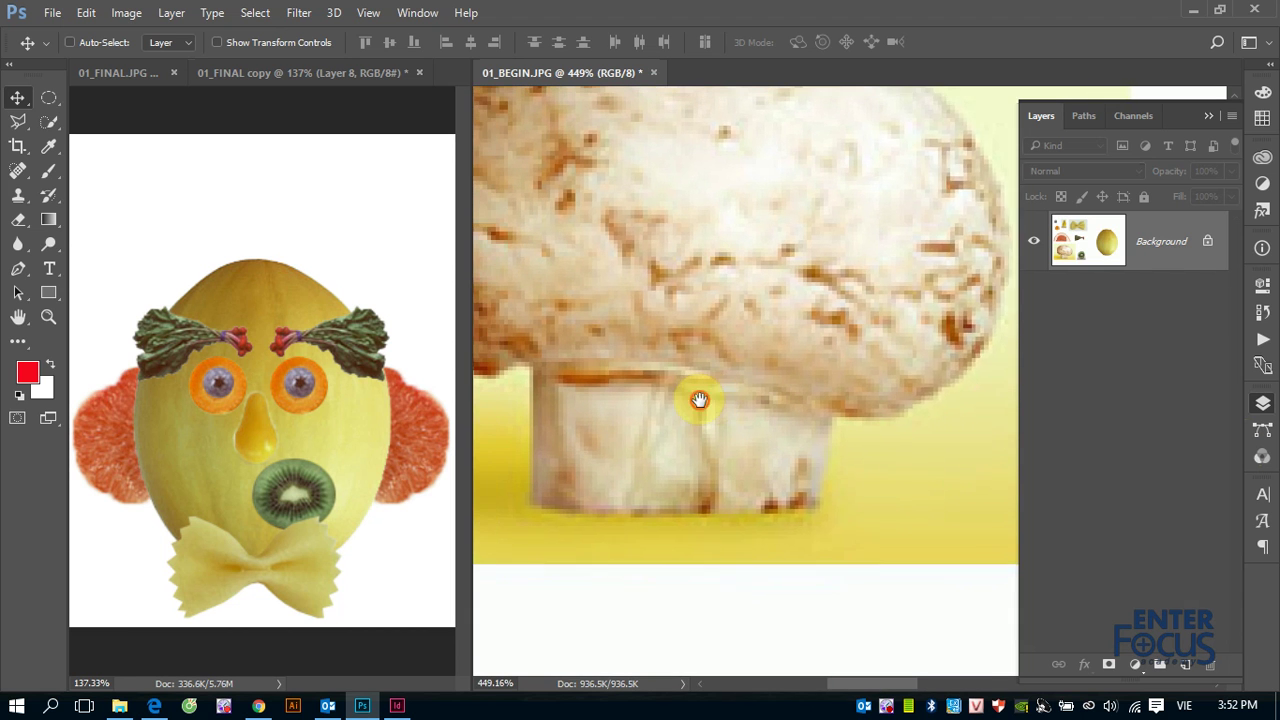
{"action": "left_click_drag", "start_coordinate": [598, 434], "coordinate": [751, 471]}
{"action": "key", "text": "ctrl+minus"}
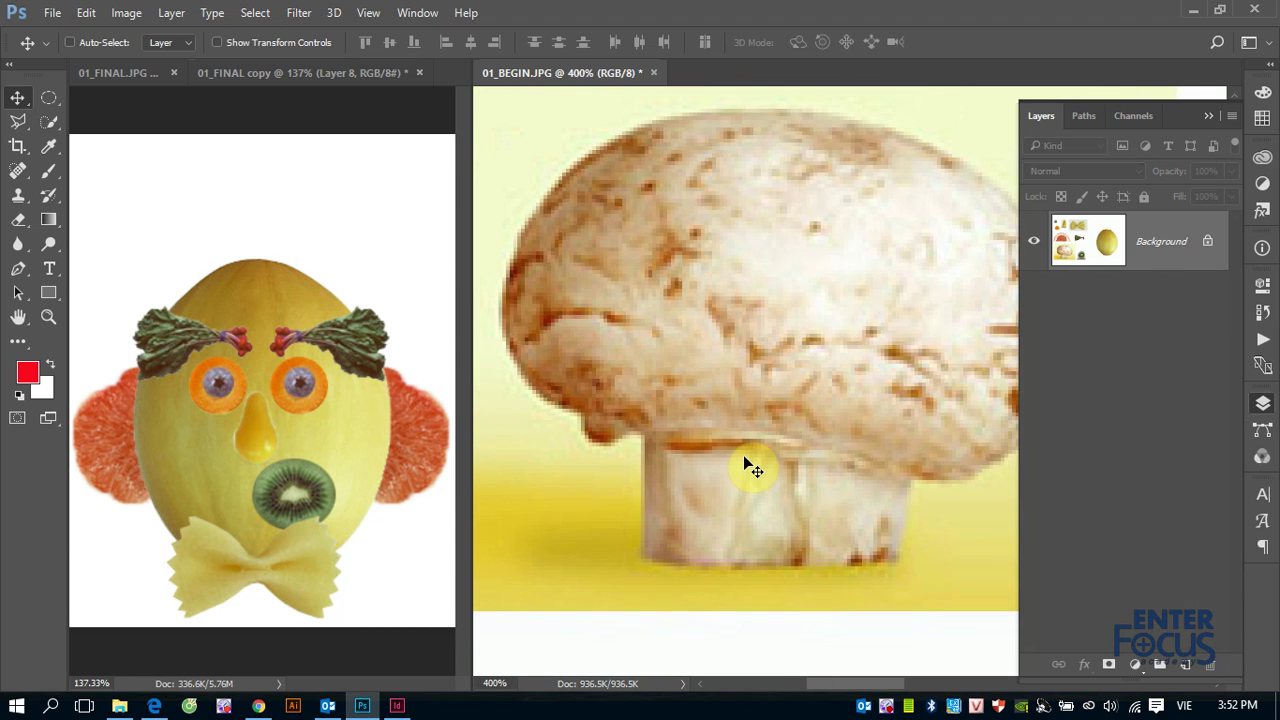
{"action": "key", "text": "ctrl+minus"}
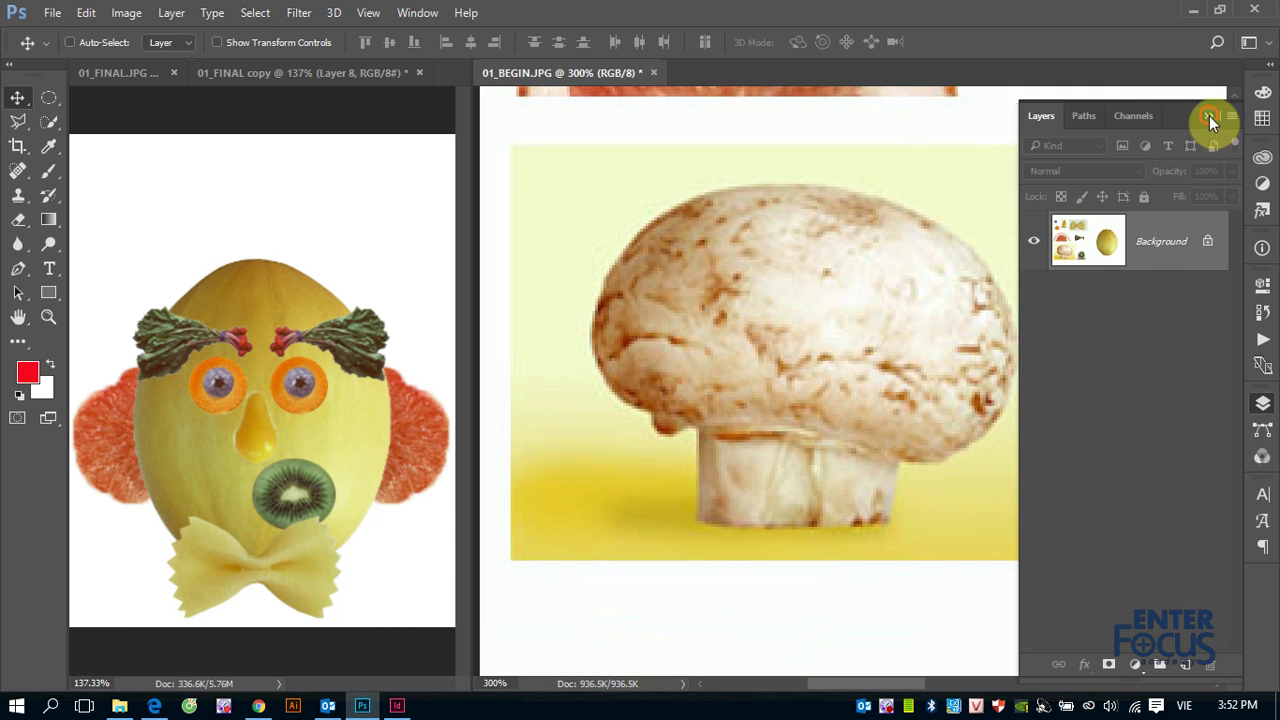
{"action": "left_click", "coordinate": [1208, 115]}
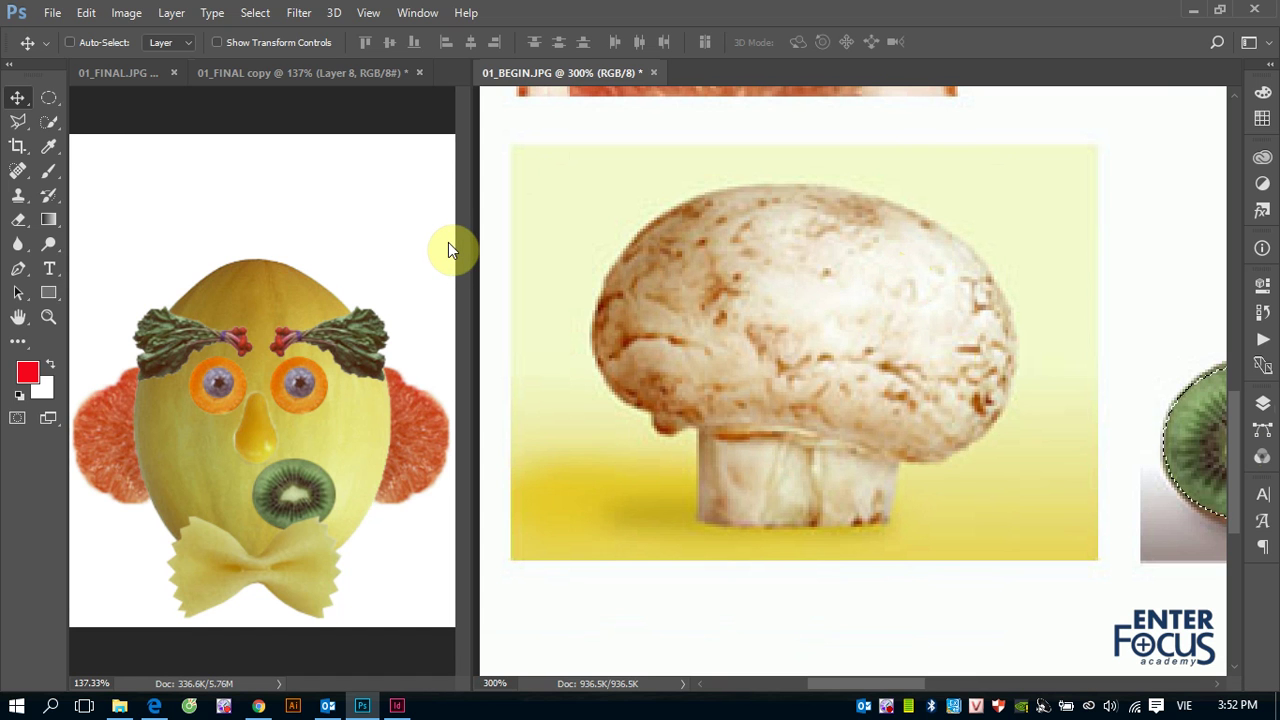
Draw a rectangular marquee around the mushroom.
{"action": "left_click", "coordinate": [49, 97]}
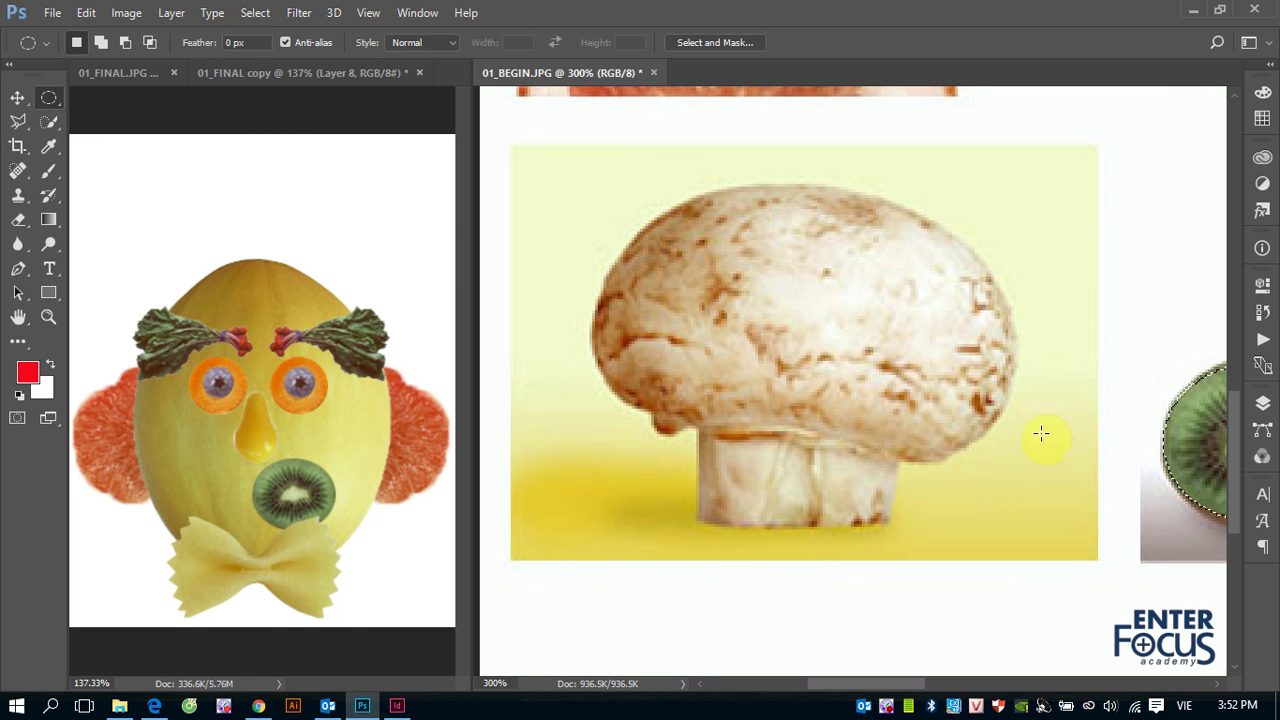
{"action": "right_click", "coordinate": [49, 97]}
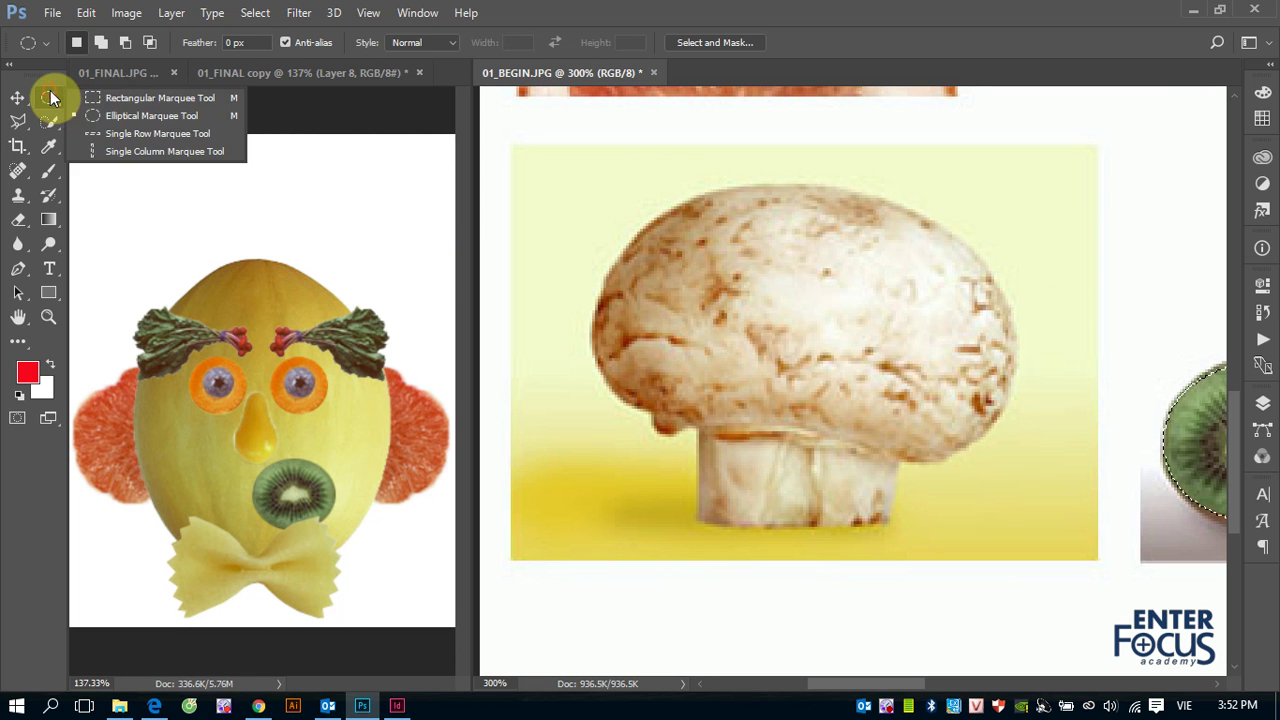
{"action": "left_click", "coordinate": [78, 94]}
{"action": "left_click_drag", "start_coordinate": [559, 168], "coordinate": [1051, 543]}
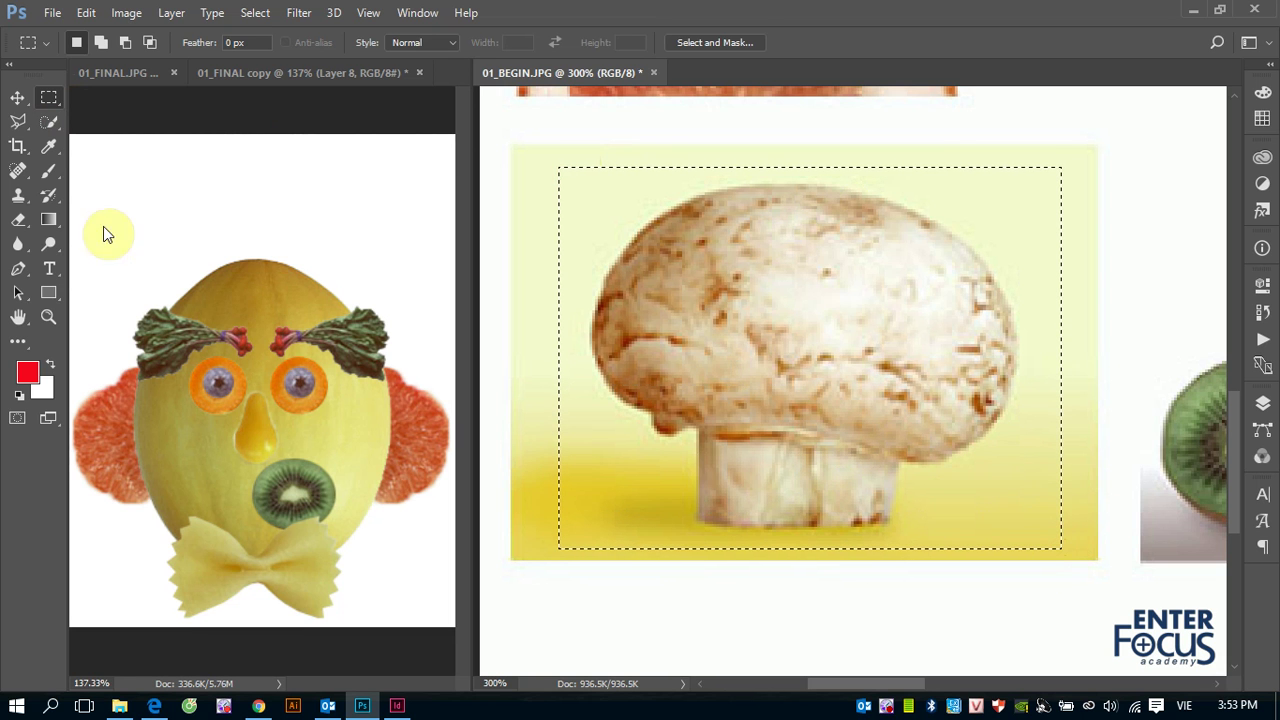
Set the Magic Wand to subtract mode, settling on Tolerance 20 after trying 30.
{"action": "left_click", "coordinate": [56, 128]}
{"action": "left_click", "coordinate": [104, 140]}
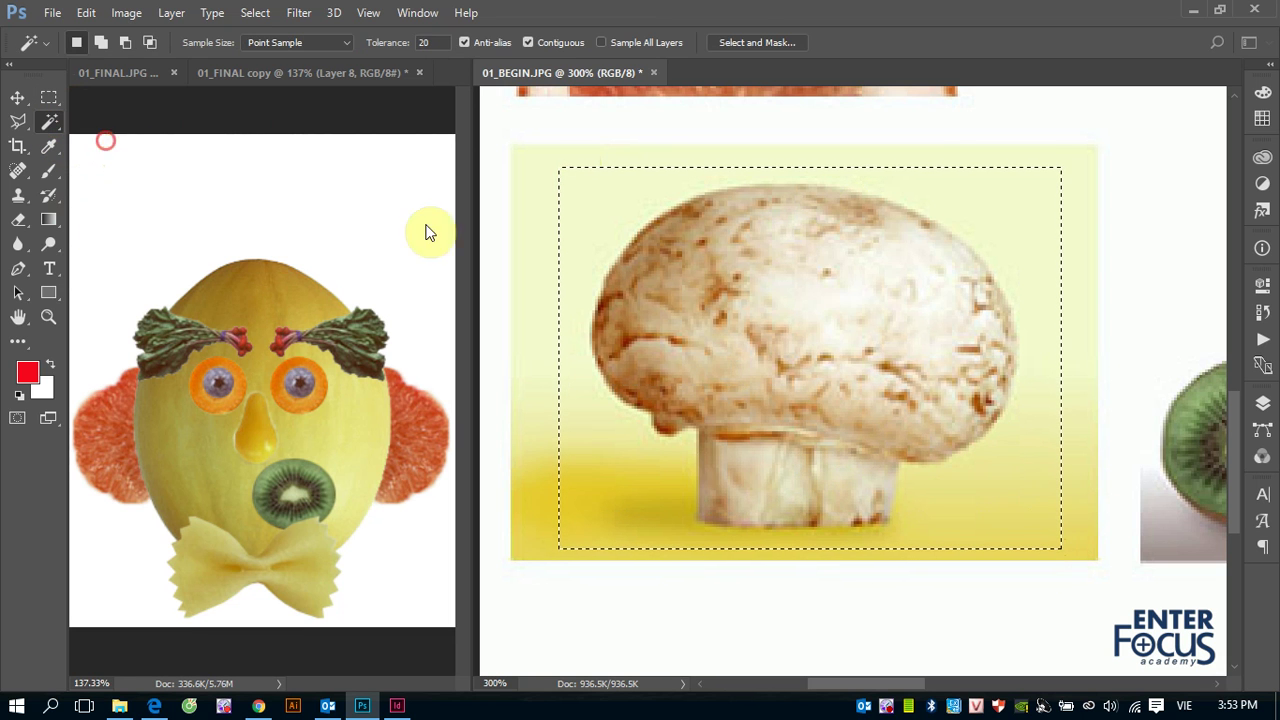
{"action": "key", "text": "alt"}
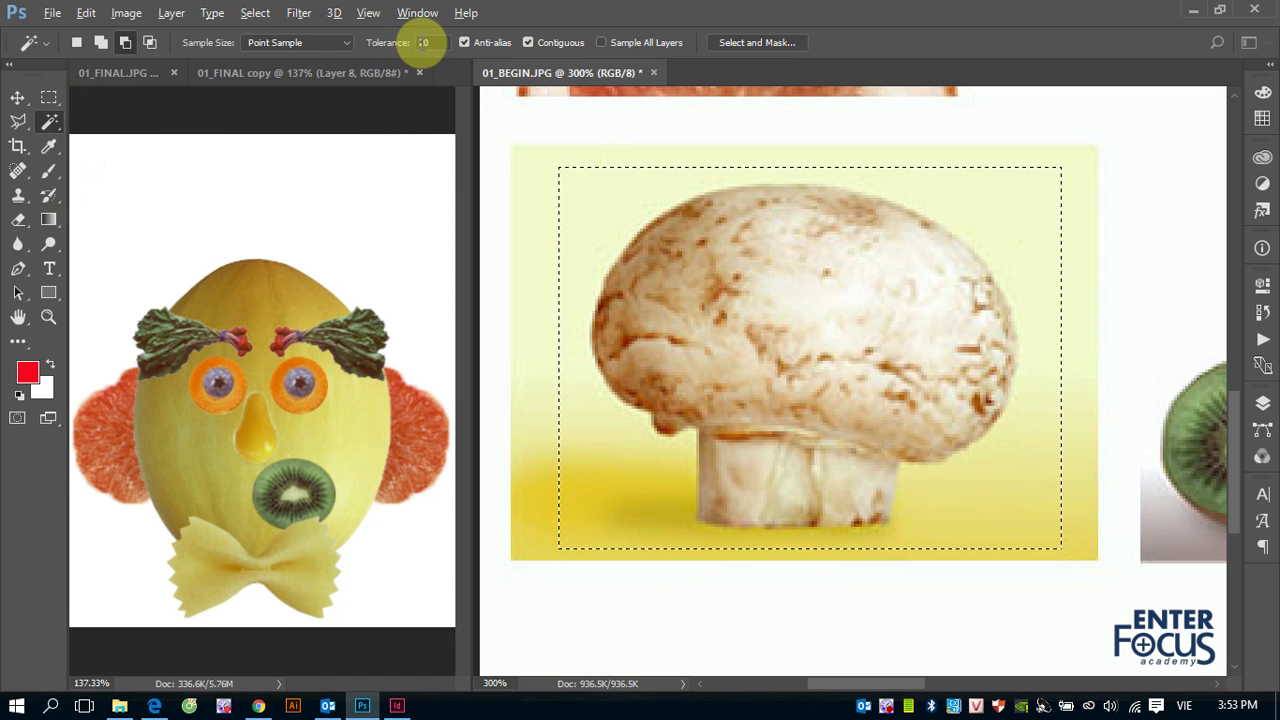
{"action": "left_click", "coordinate": [962, 208], "text": "alt"}
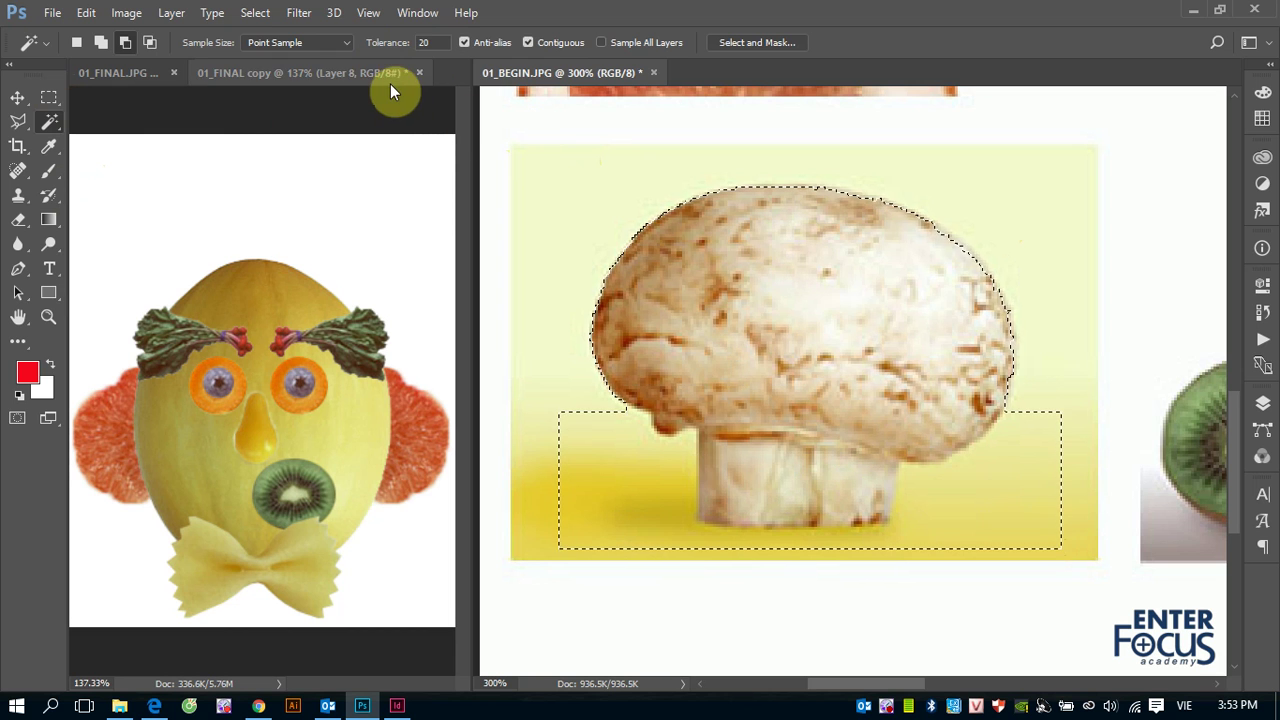
{"action": "key", "text": "ctrl+z"}
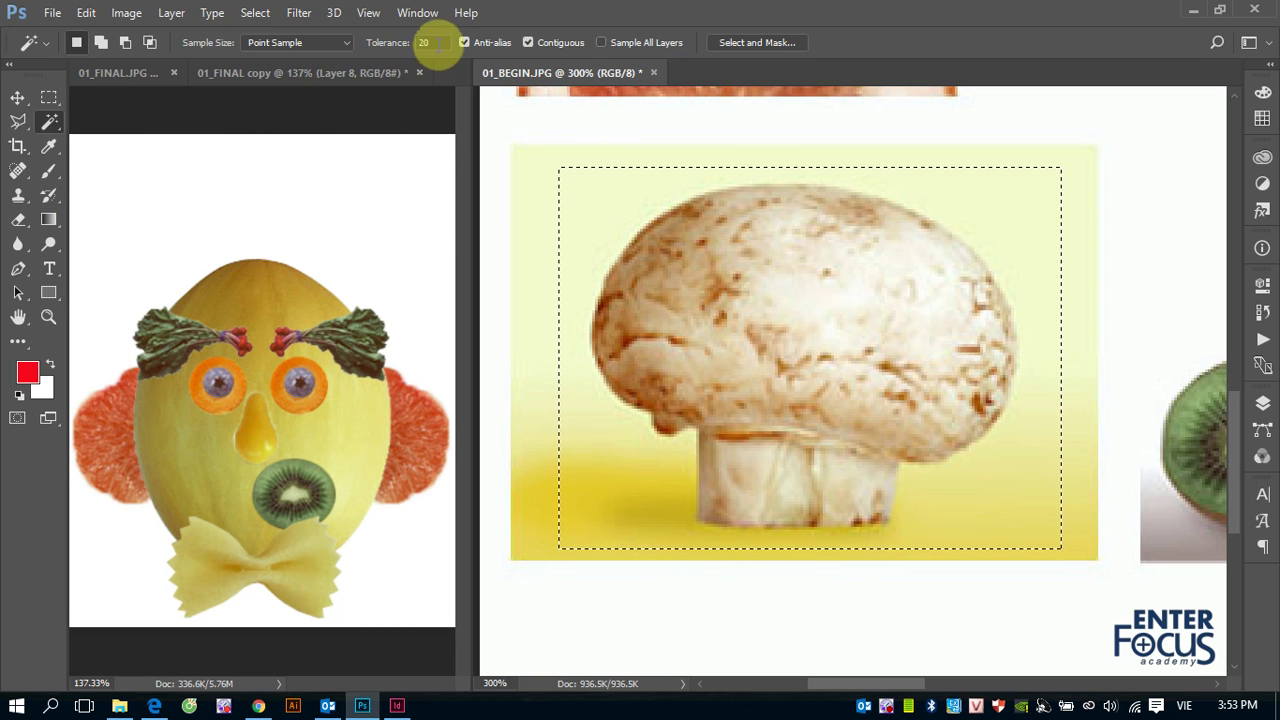
{"action": "left_click", "coordinate": [426, 42]}
{"action": "type", "text": "30"}
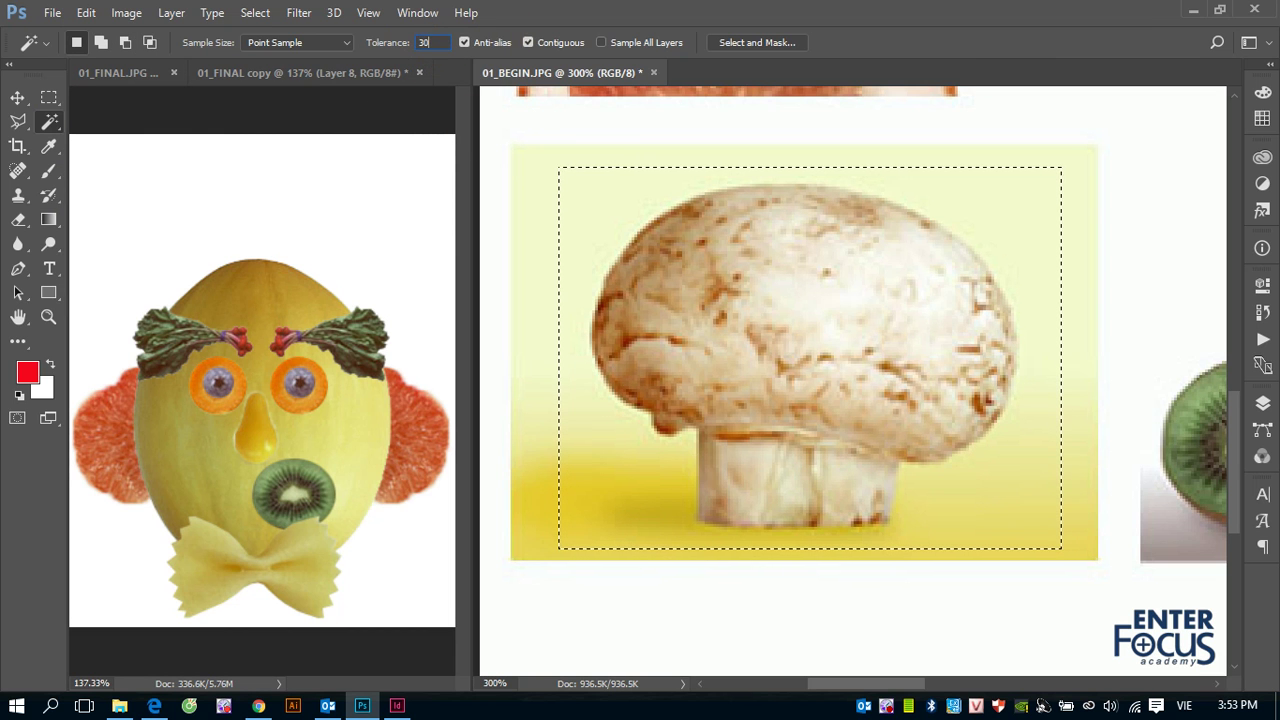
{"action": "left_click", "coordinate": [1005, 211]}
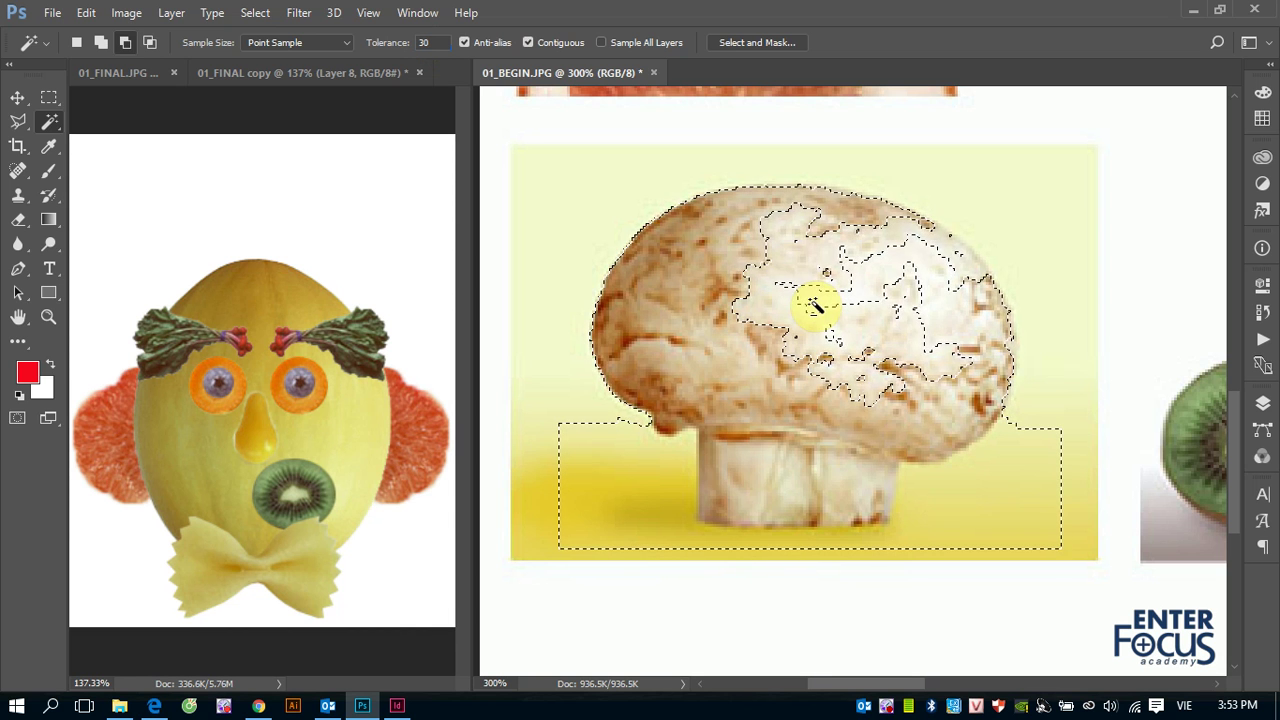
{"action": "key", "text": "alt"}
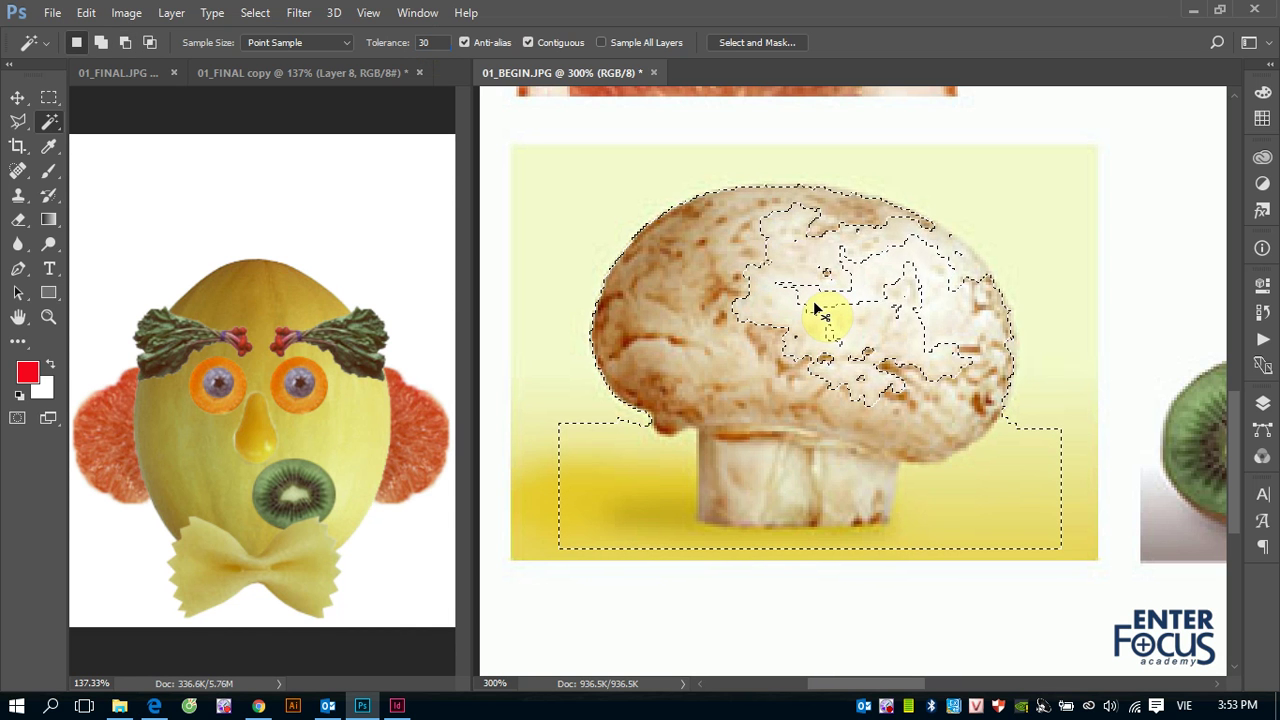
{"action": "key", "text": "ctrl+z"}
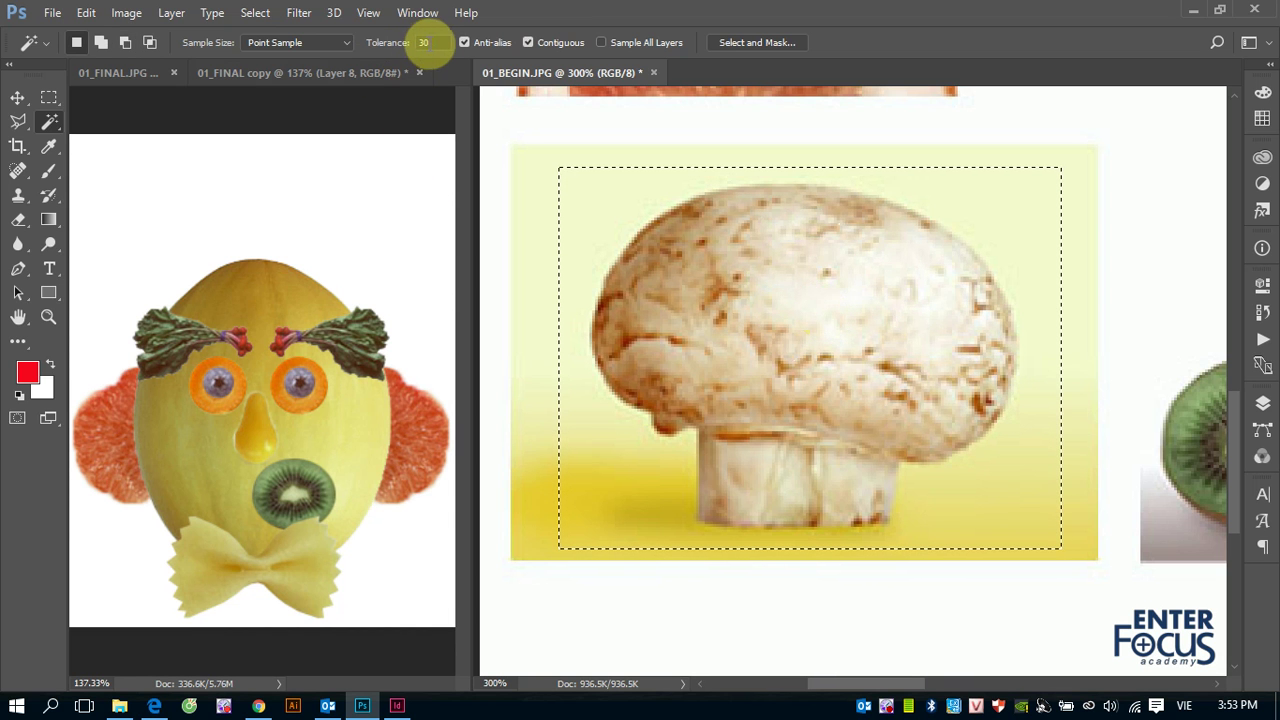
{"action": "left_click", "coordinate": [408, 45]}
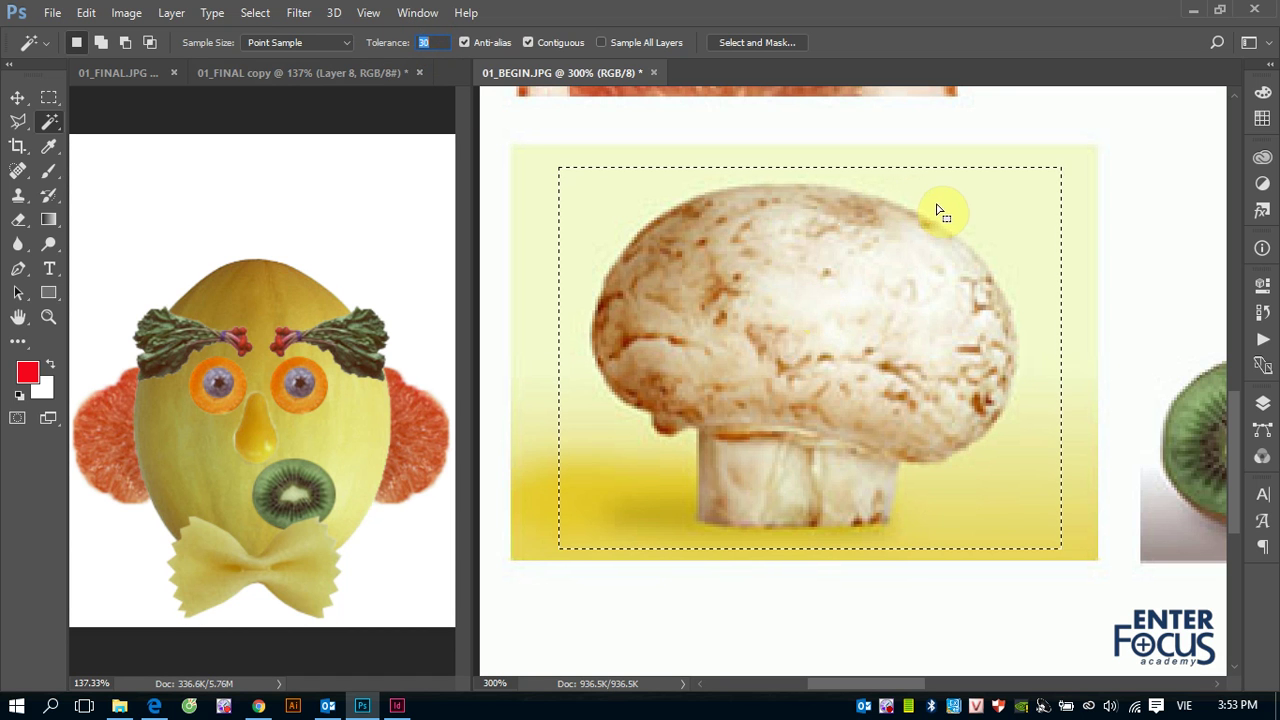
{"action": "type", "text": "20"}
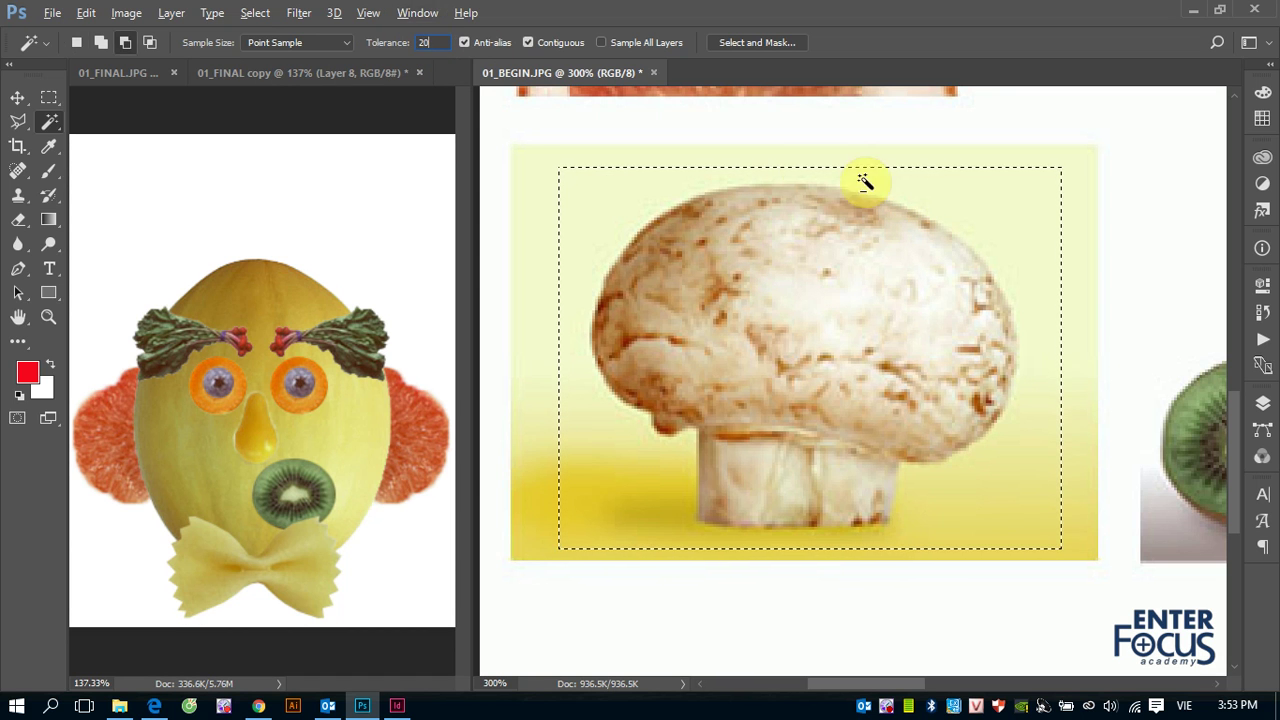
Subtract the yellow background around the mushroom's cap and stem from the selection.
{"action": "left_click", "coordinate": [995, 213], "text": "alt"}
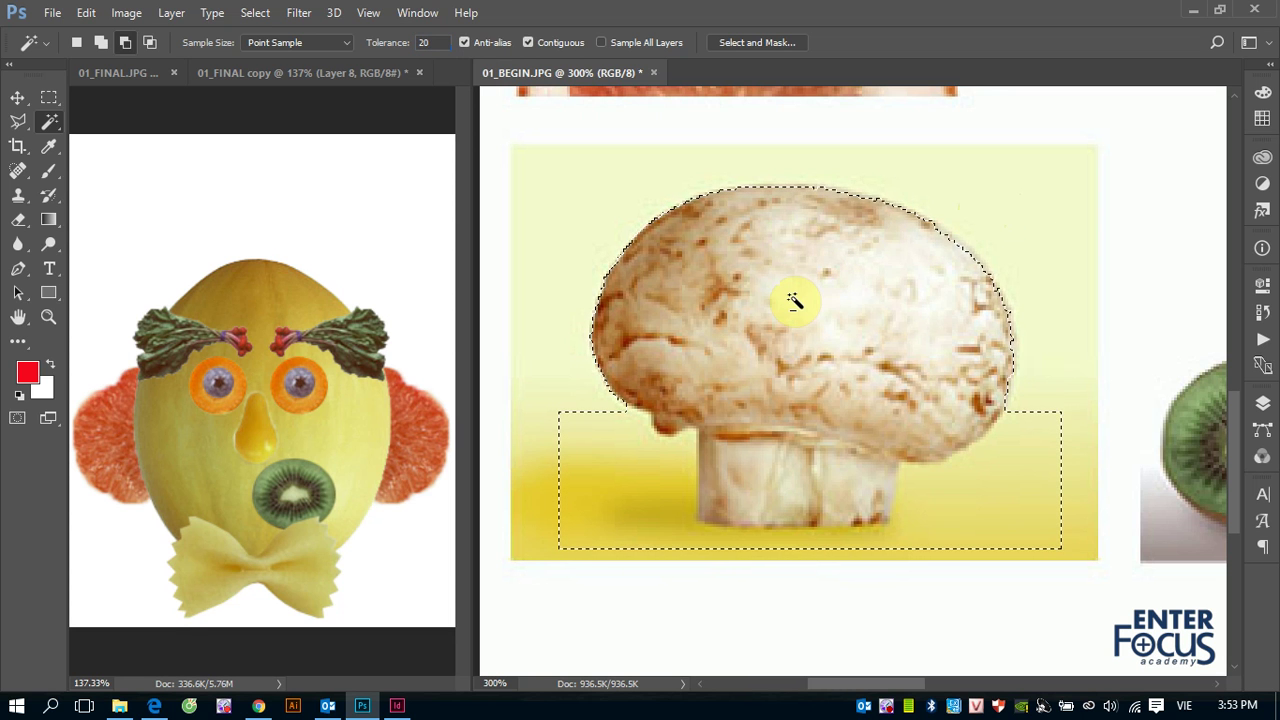
{"action": "left_click", "coordinate": [943, 480], "text": "alt"}
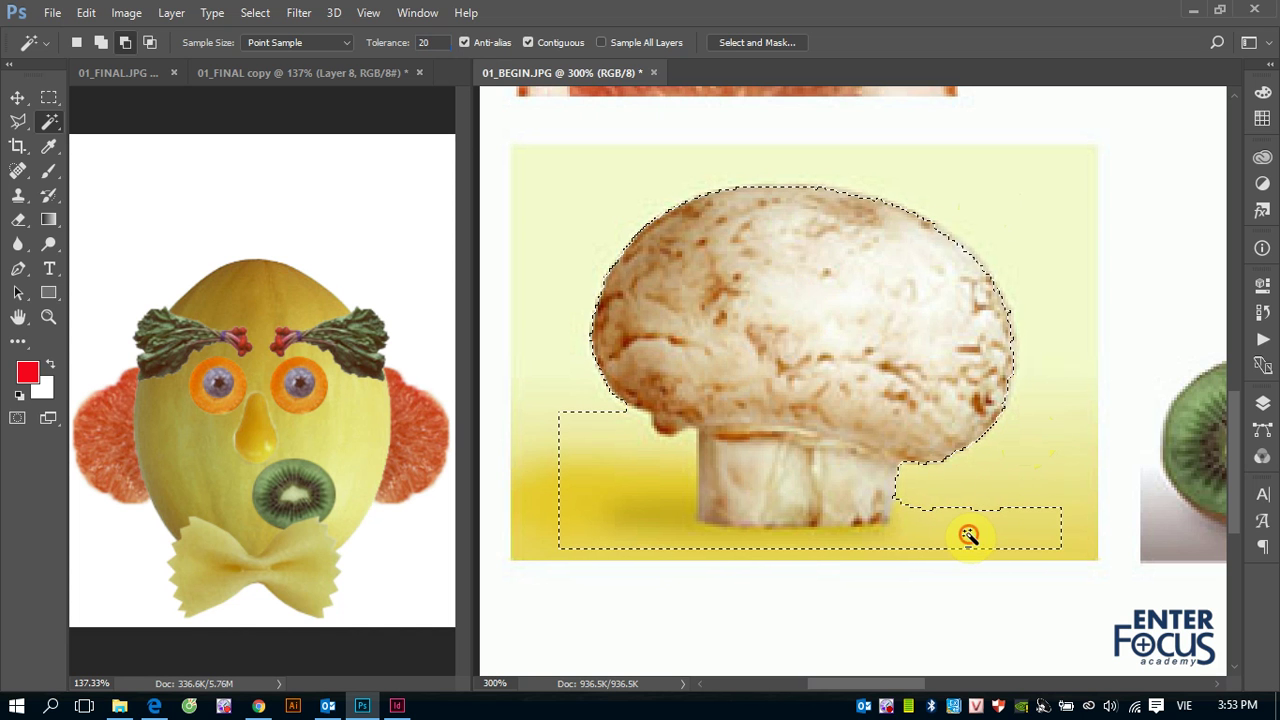
{"action": "left_click", "coordinate": [930, 535], "text": "alt"}
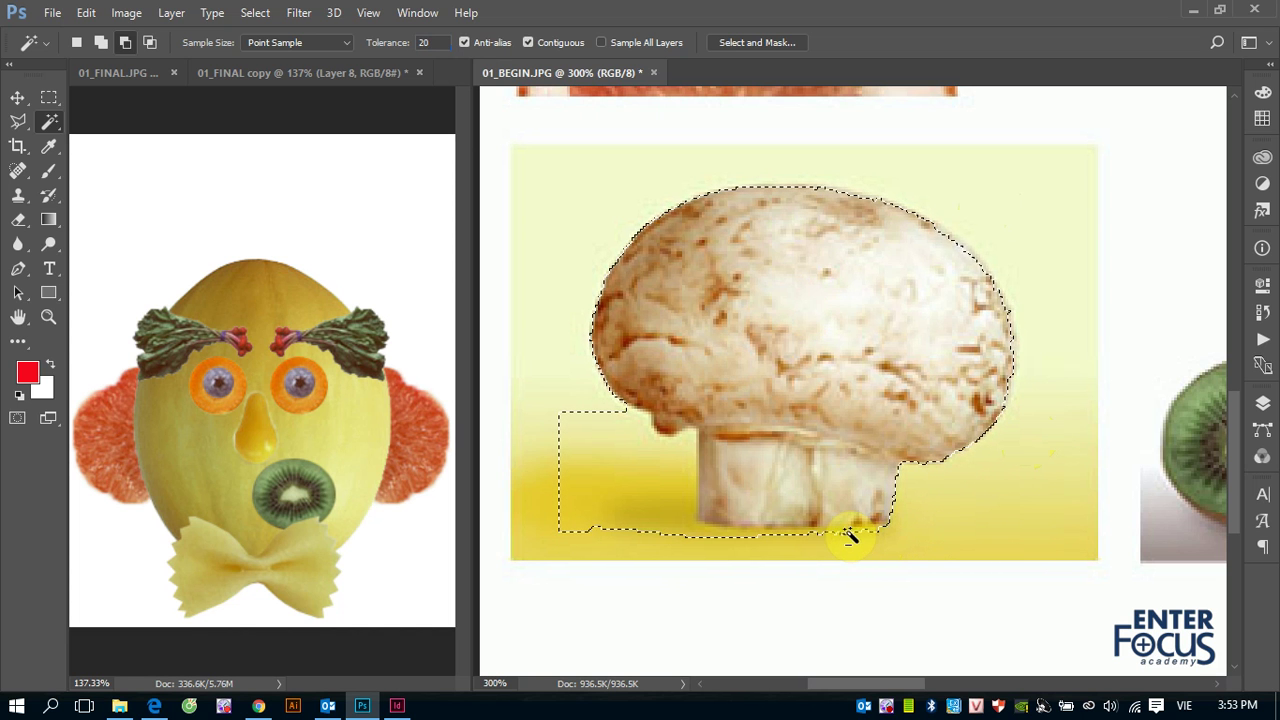
{"action": "left_click", "coordinate": [849, 533], "text": "alt"}
{"action": "left_click", "coordinate": [683, 498], "text": "alt"}
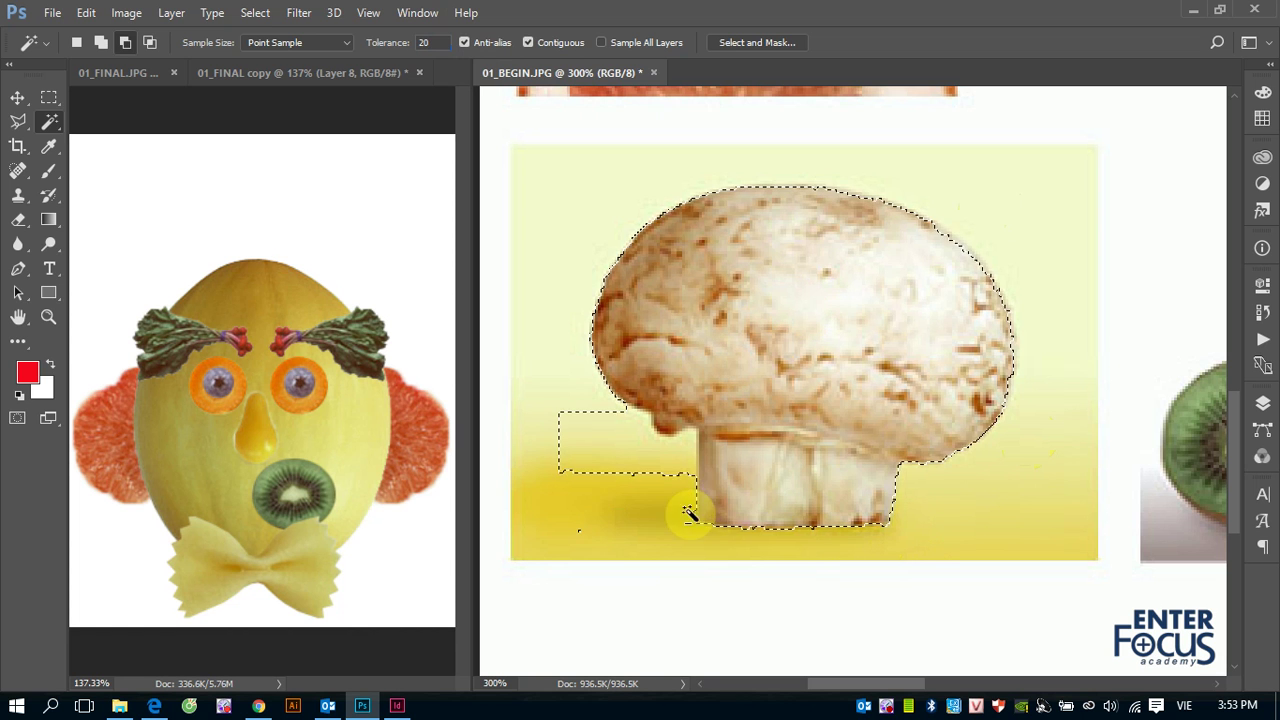
{"action": "left_click", "coordinate": [612, 449], "text": "alt"}
{"action": "left_click", "coordinate": [610, 424], "text": "alt"}
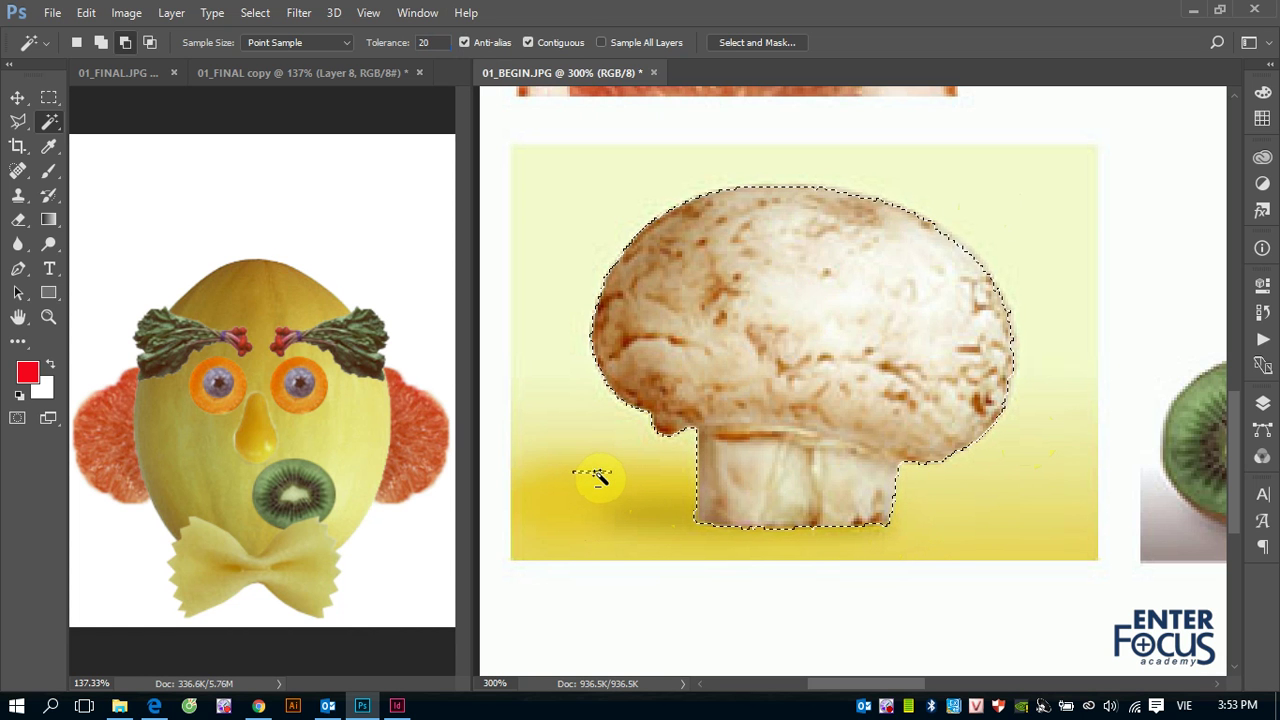
{"action": "left_click", "coordinate": [594, 471], "text": "alt"}
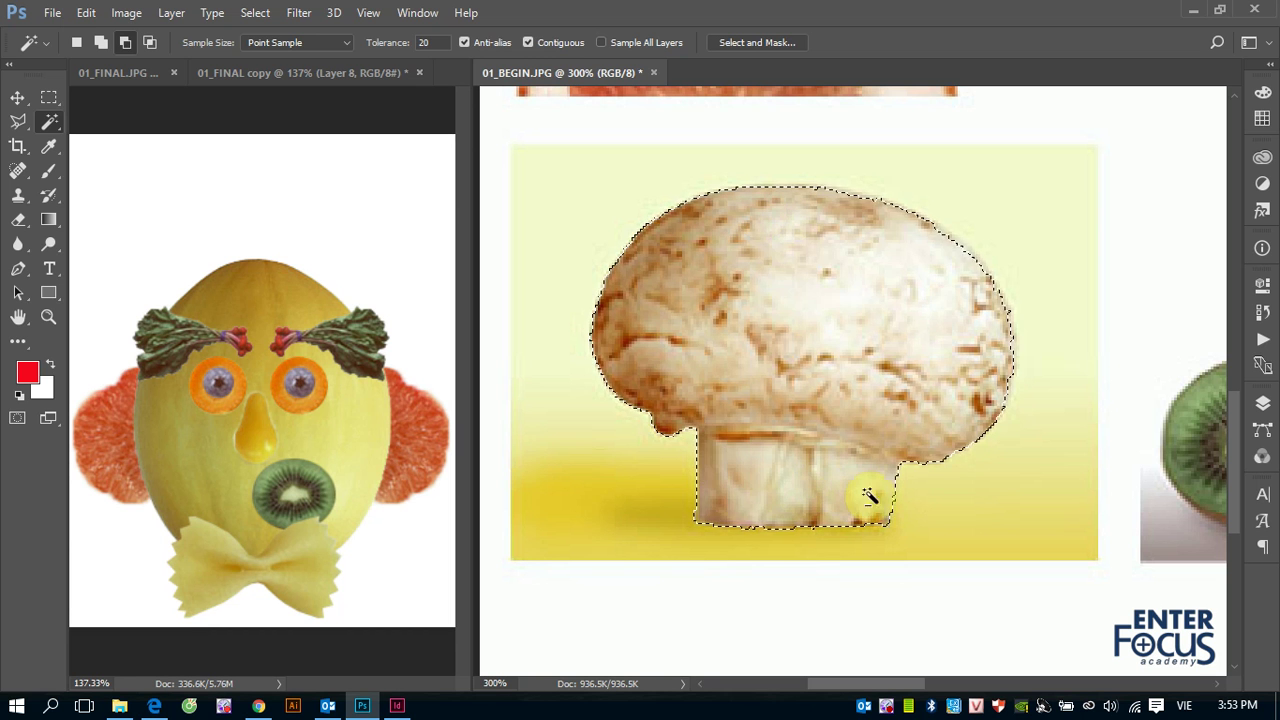
Drag the mushroom into the collage and move Layer 9 below the melon's Layer 1.
{"action": "left_click", "coordinate": [13, 92]}
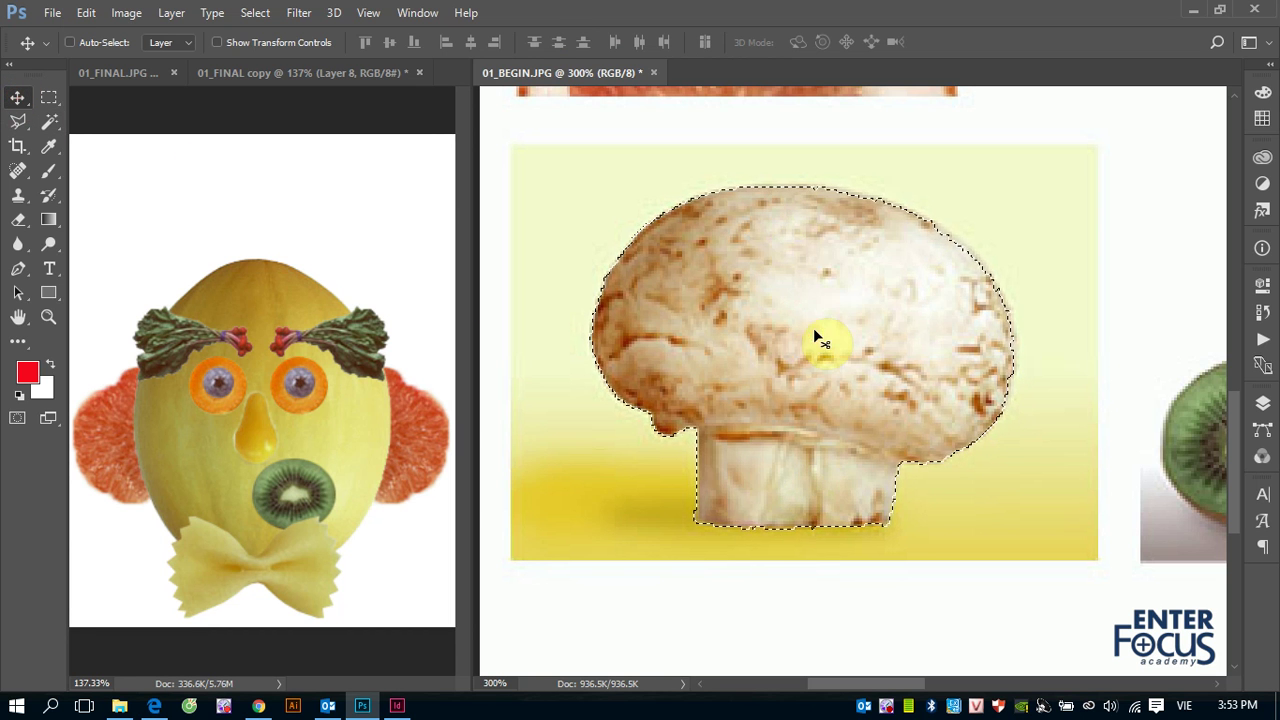
{"action": "mouse_move", "coordinate": [813, 328]}
{"action": "left_mouse_down"}
{"action": "mouse_move", "coordinate": [273, 263]}
{"action": "mouse_move", "coordinate": [281, 284]}
{"action": "mouse_move", "coordinate": [277, 226]}
{"action": "left_mouse_up"}
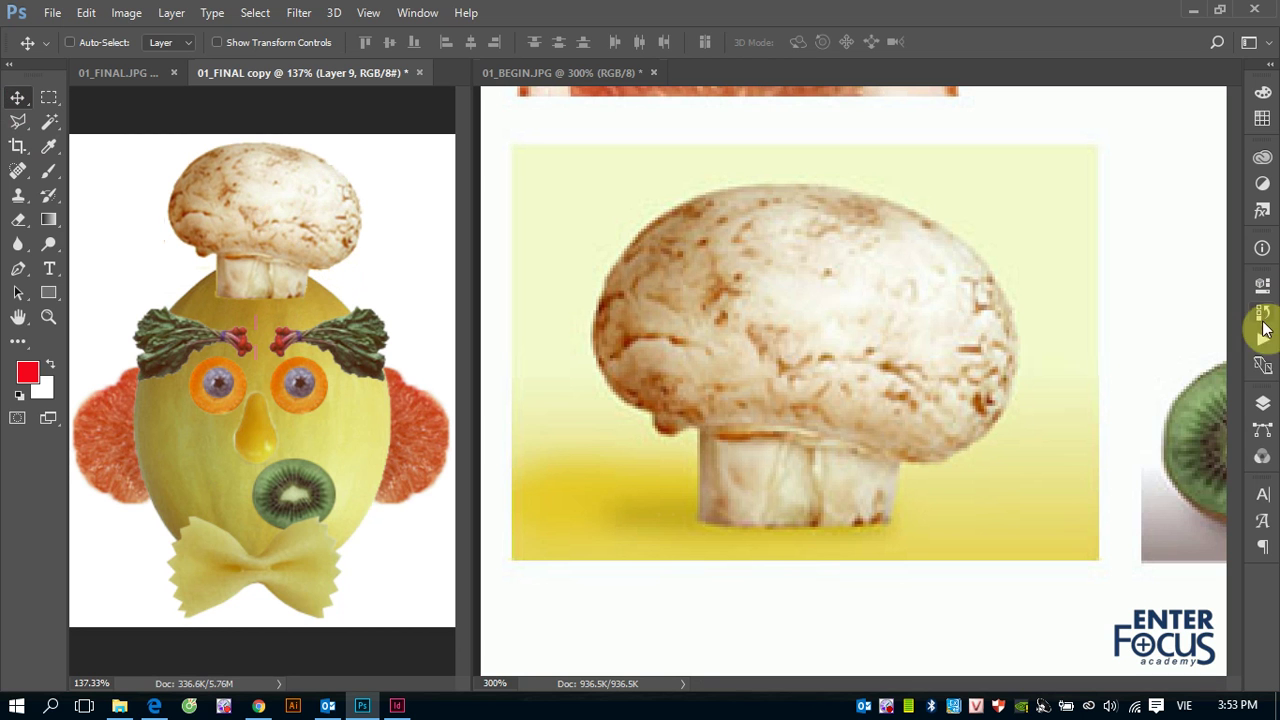
{"action": "left_click", "coordinate": [1263, 408]}
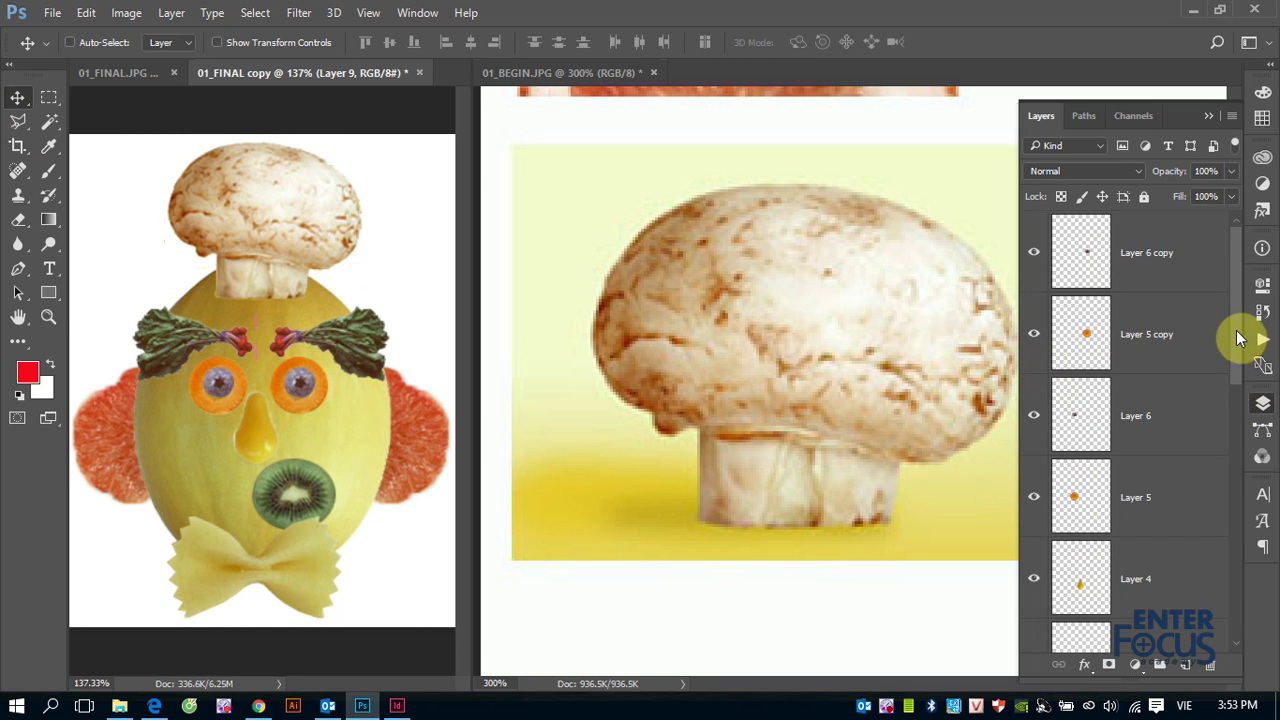
{"action": "left_click_drag", "start_coordinate": [1240, 337], "coordinate": [1222, 578]}
{"action": "scroll", "coordinate": [1234, 480], "scroll_direction": "up", "scroll_amount": 3}
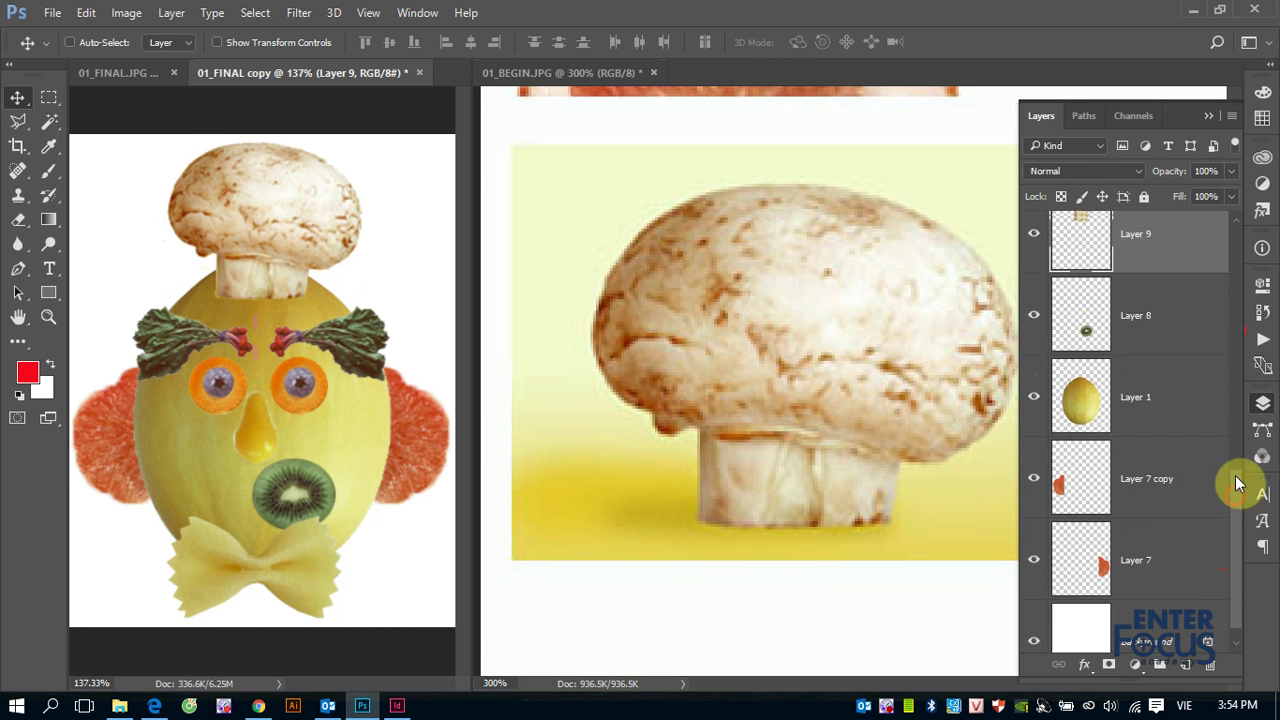
{"action": "mouse_move", "coordinate": [1174, 301]}
{"action": "left_mouse_down"}
{"action": "mouse_move", "coordinate": [1175, 484]}
{"action": "mouse_move", "coordinate": [1163, 508]}
{"action": "left_mouse_up"}
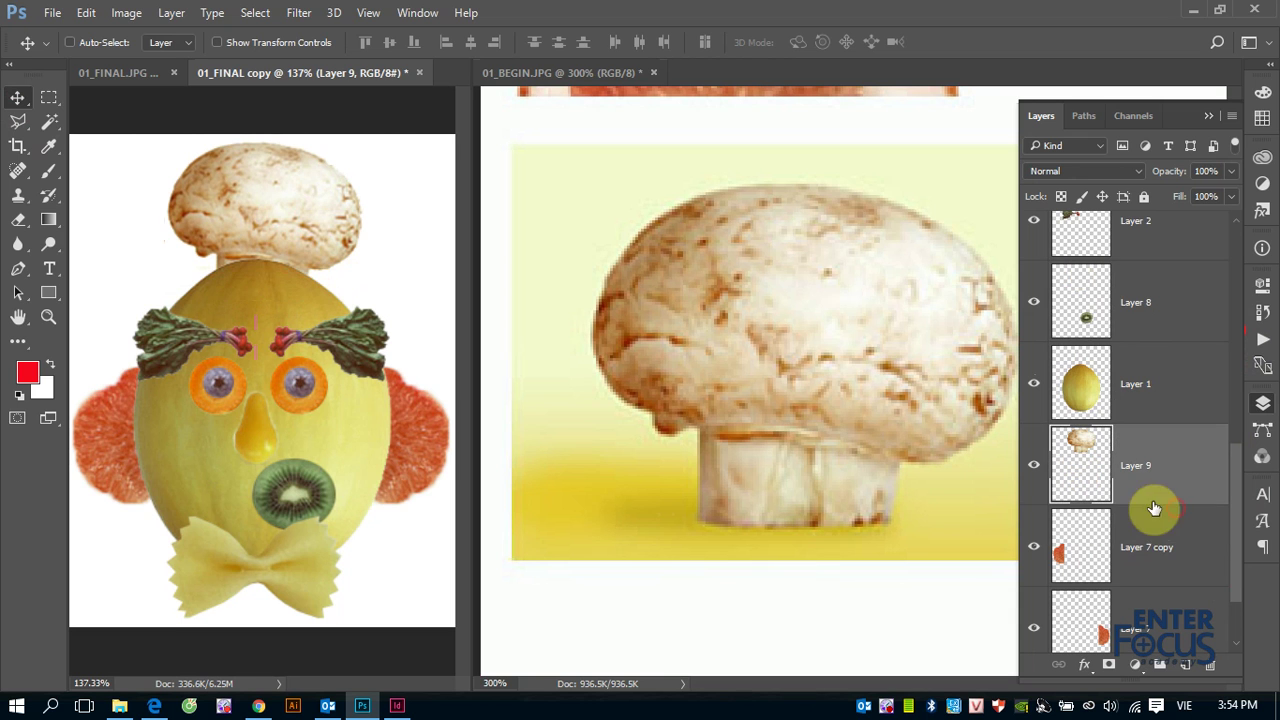
Nudge the mushroom hat up, shift the kiwi mouth left, and zoom to 100%.
{"action": "right_click", "coordinate": [302, 222]}
{"action": "left_click", "coordinate": [330, 232]}
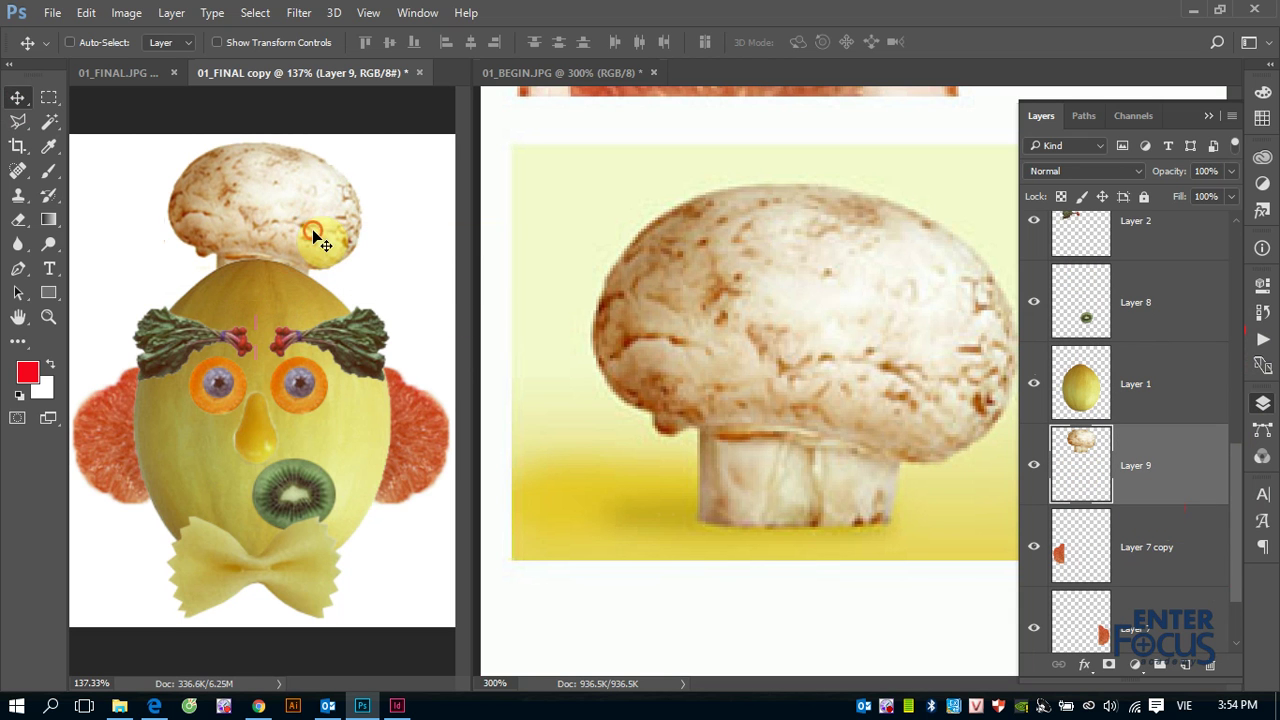
{"action": "left_click_drag", "start_coordinate": [318, 236], "coordinate": [312, 224]}
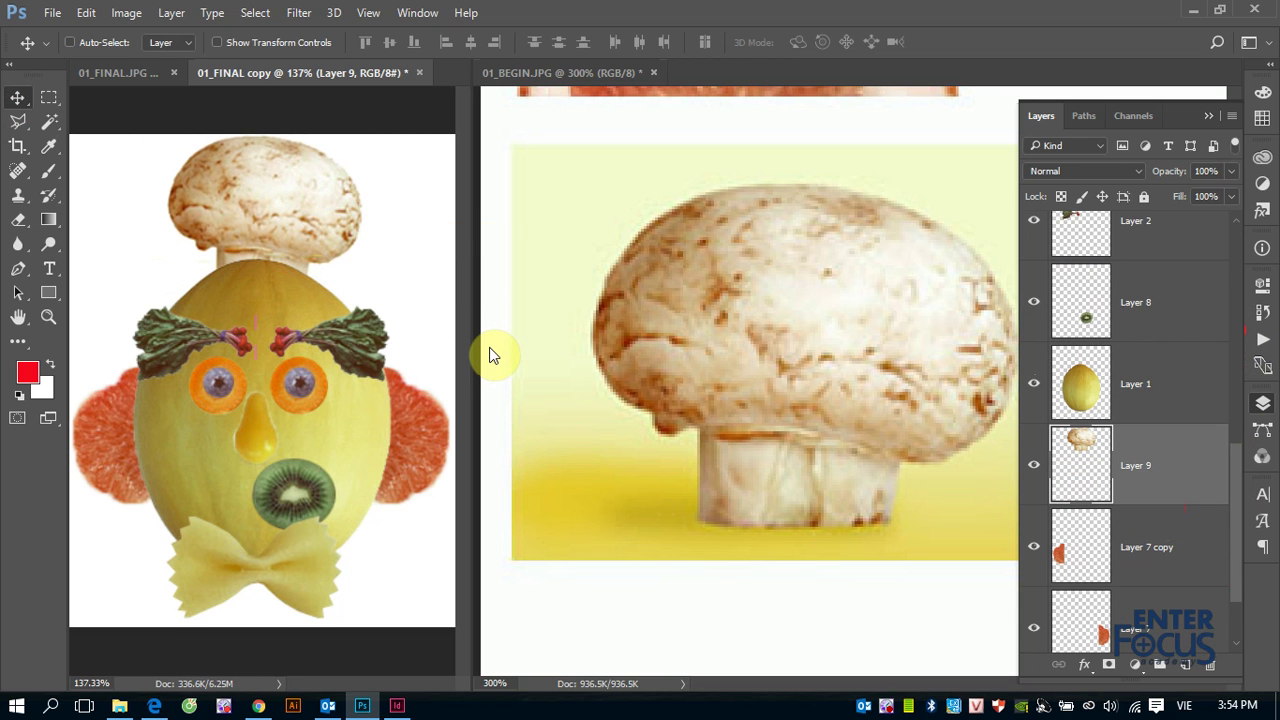
{"action": "right_click", "coordinate": [300, 494]}
{"action": "left_click", "coordinate": [335, 508]}
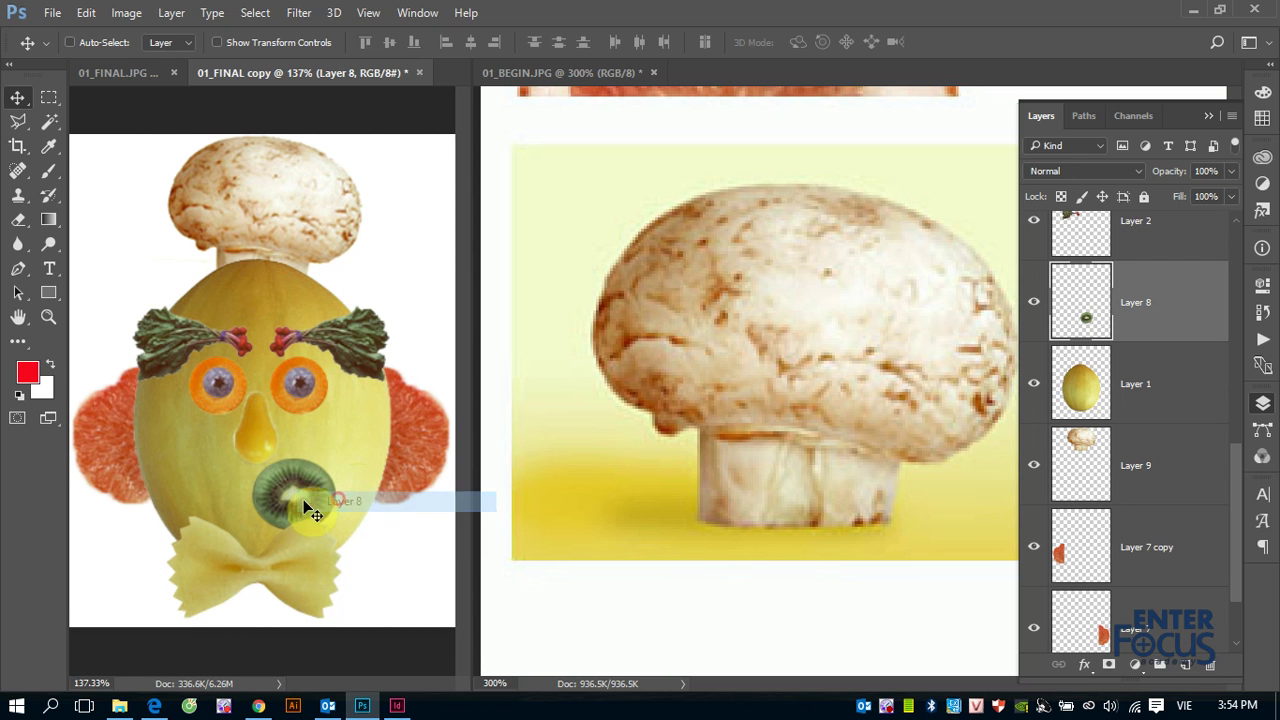
{"action": "left_click_drag", "start_coordinate": [303, 499], "coordinate": [266, 500]}
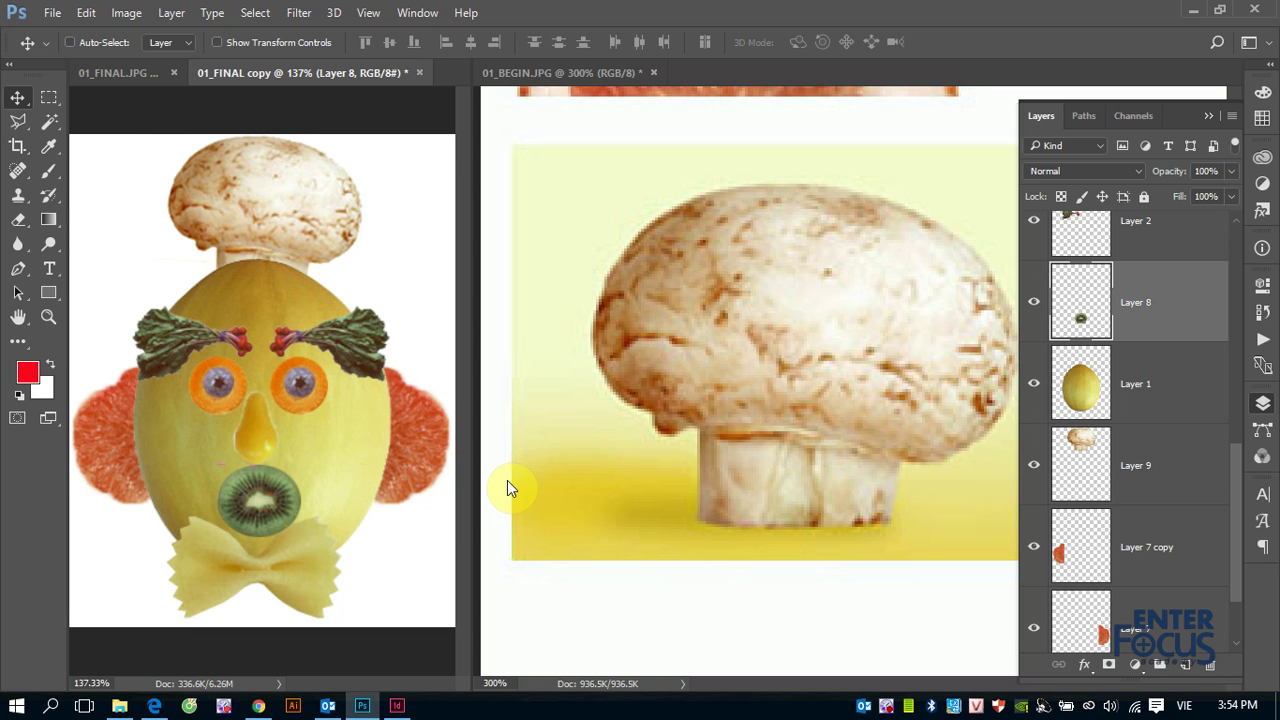
{"action": "key", "text": "ctrl+minus"}
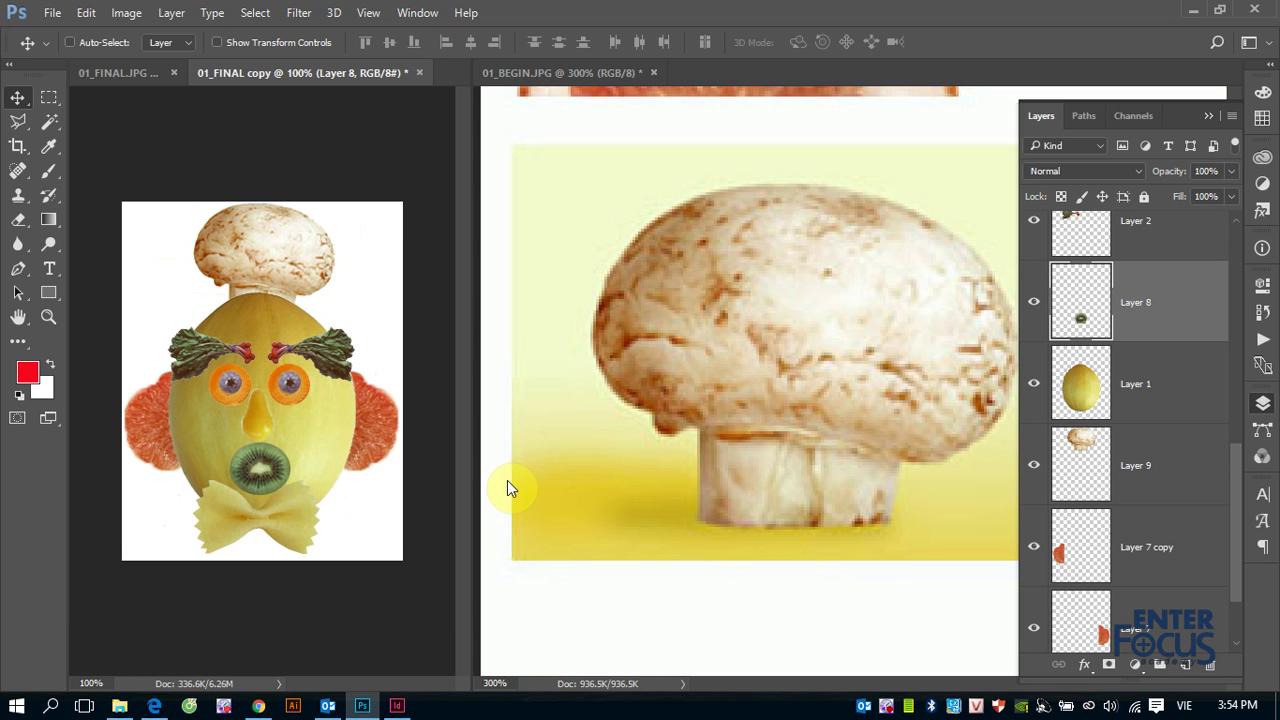